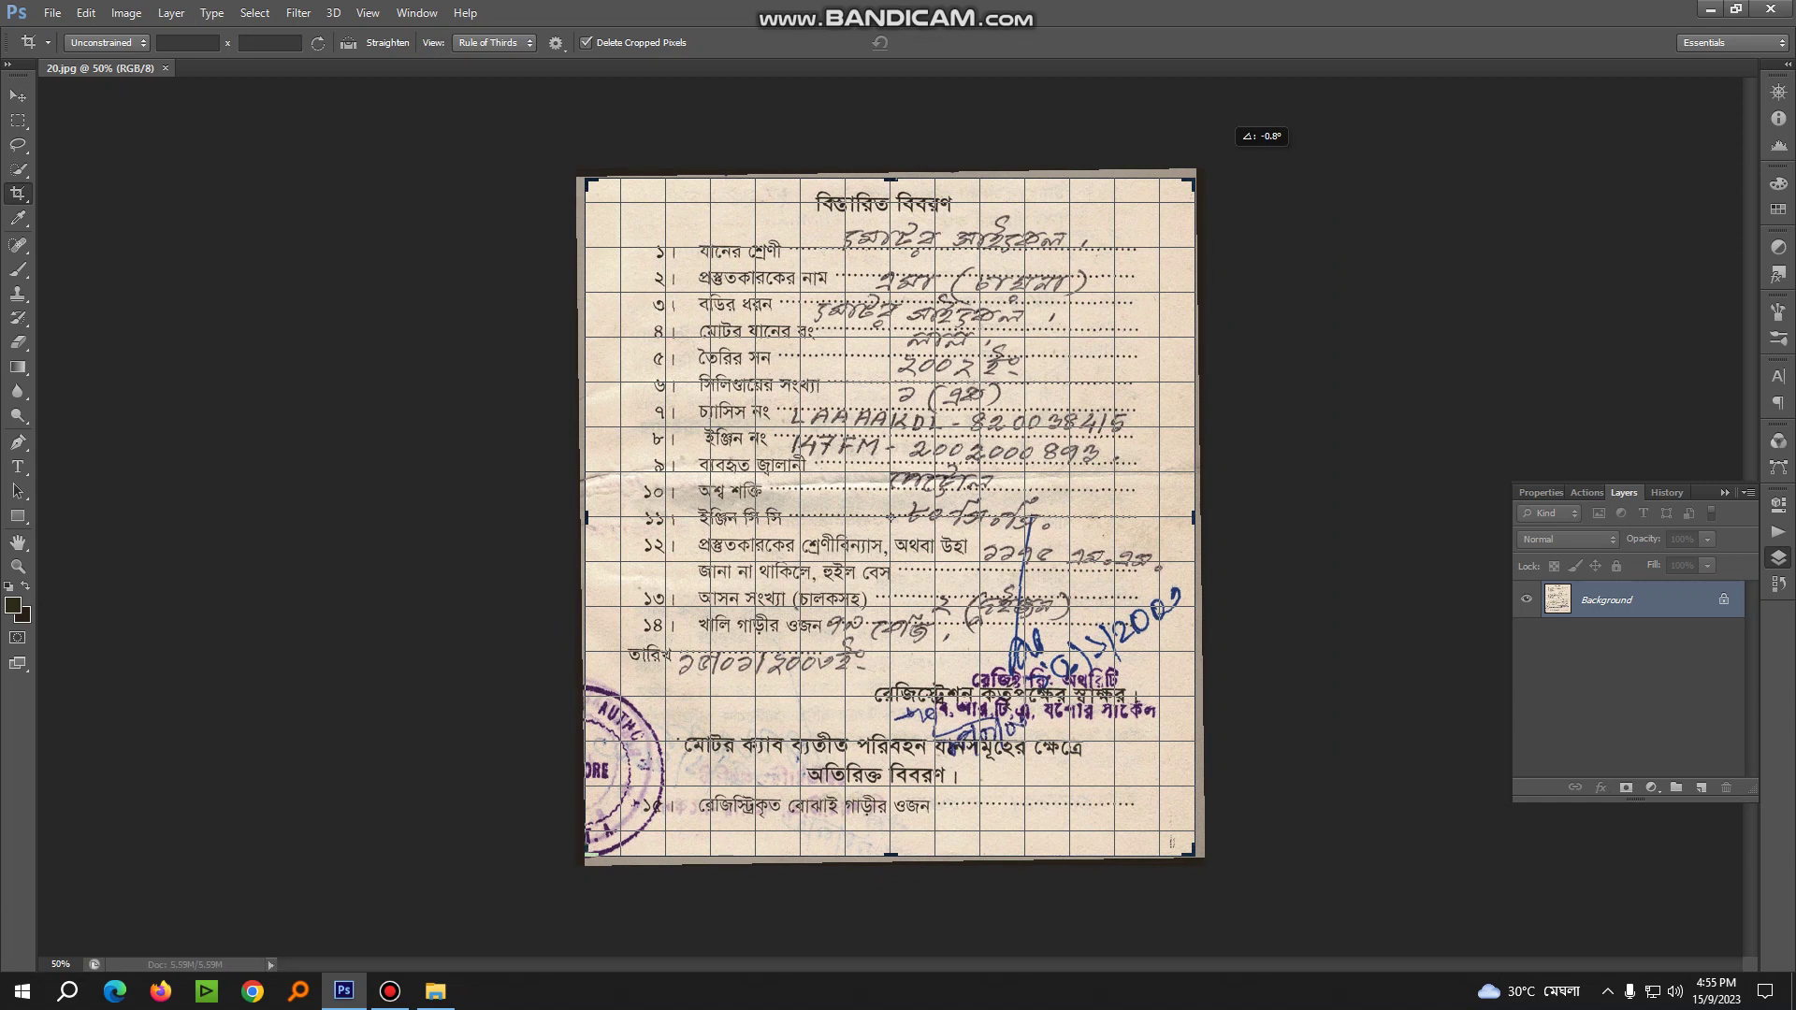
# Rotate the crop box about -0.9° to straighten the scan, with View Extras hidden
pyautogui.moveTo(1235, 146); pyautogui.dragTo(1235, 144)
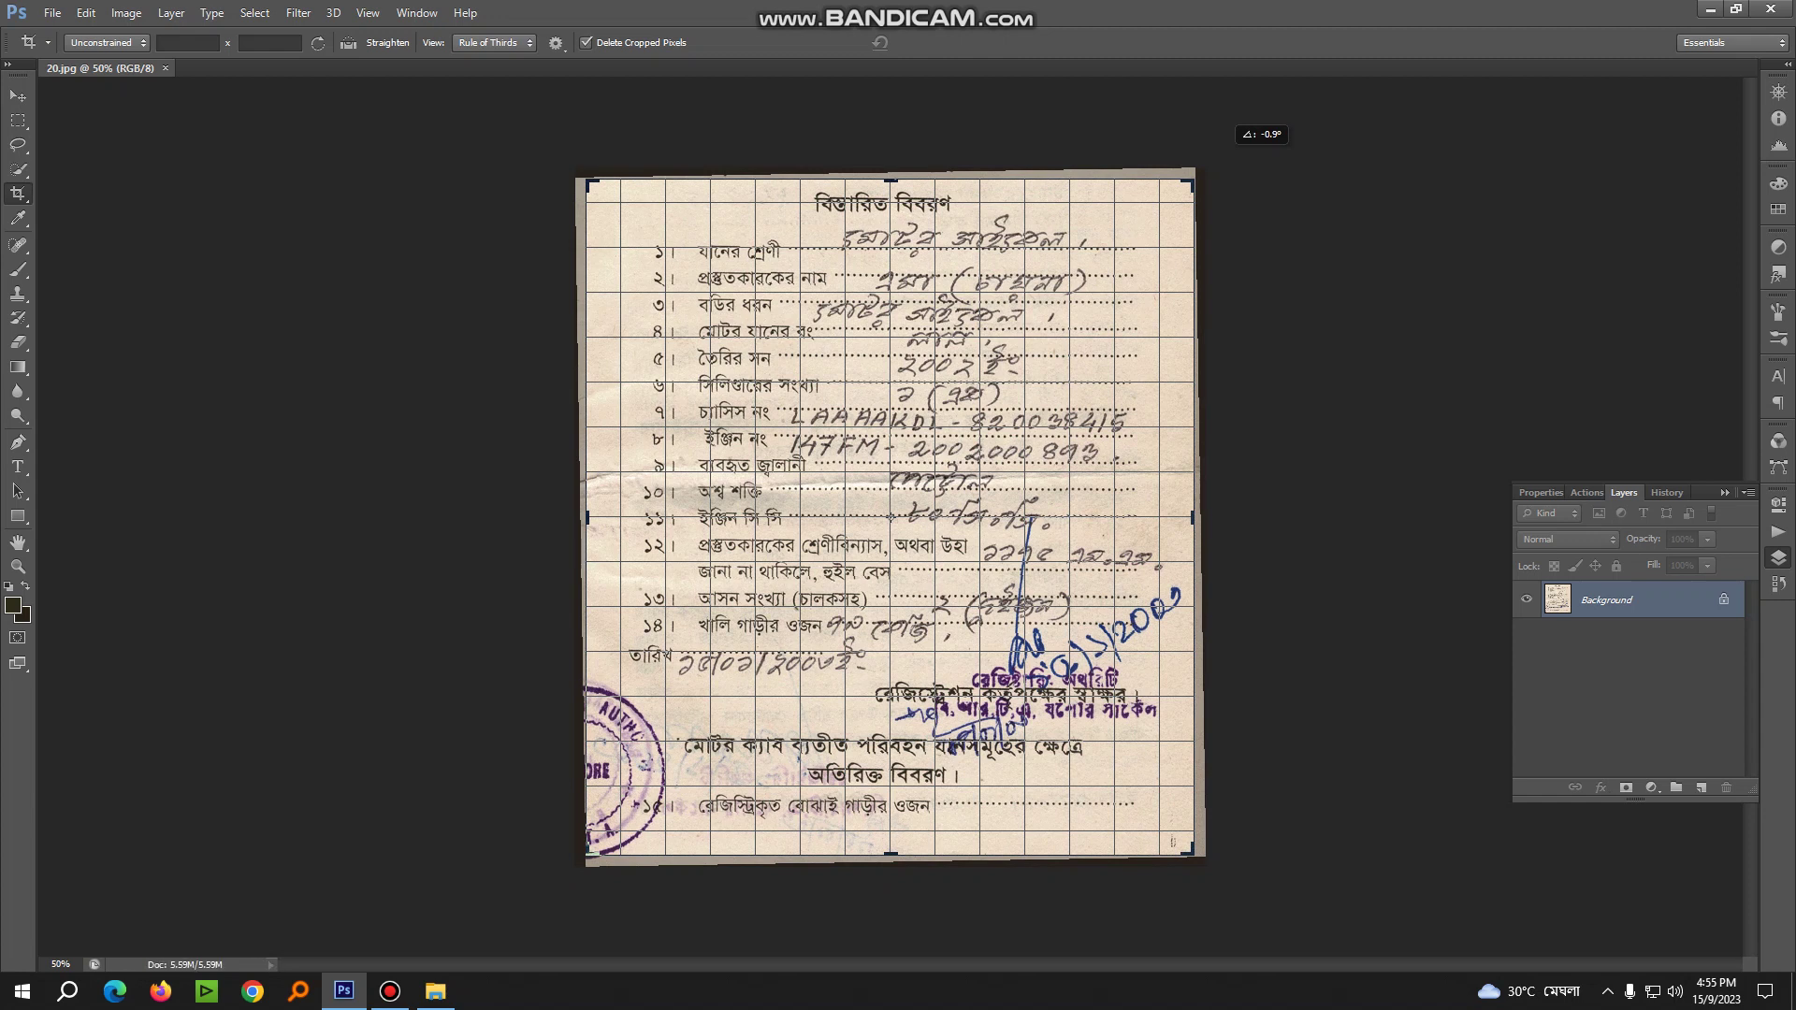
pyautogui.moveTo(1235, 144); pyautogui.dragTo(1235, 144)
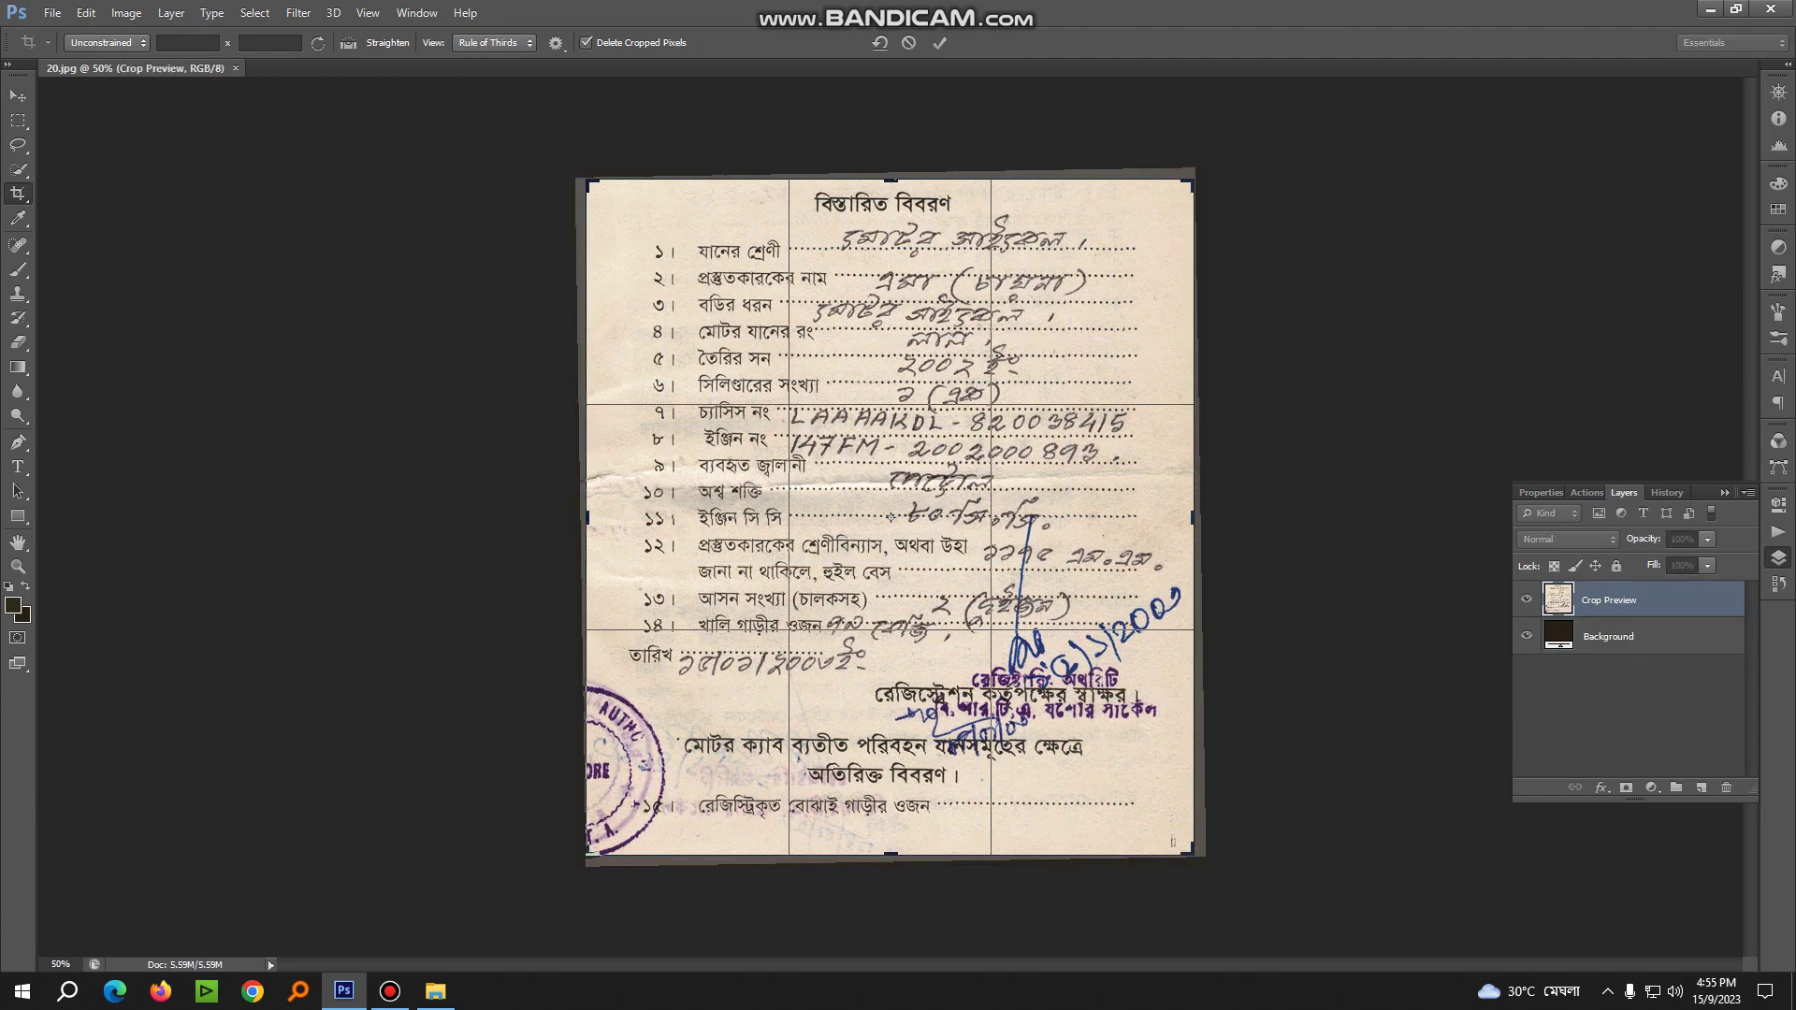
pyautogui.click(367, 13)
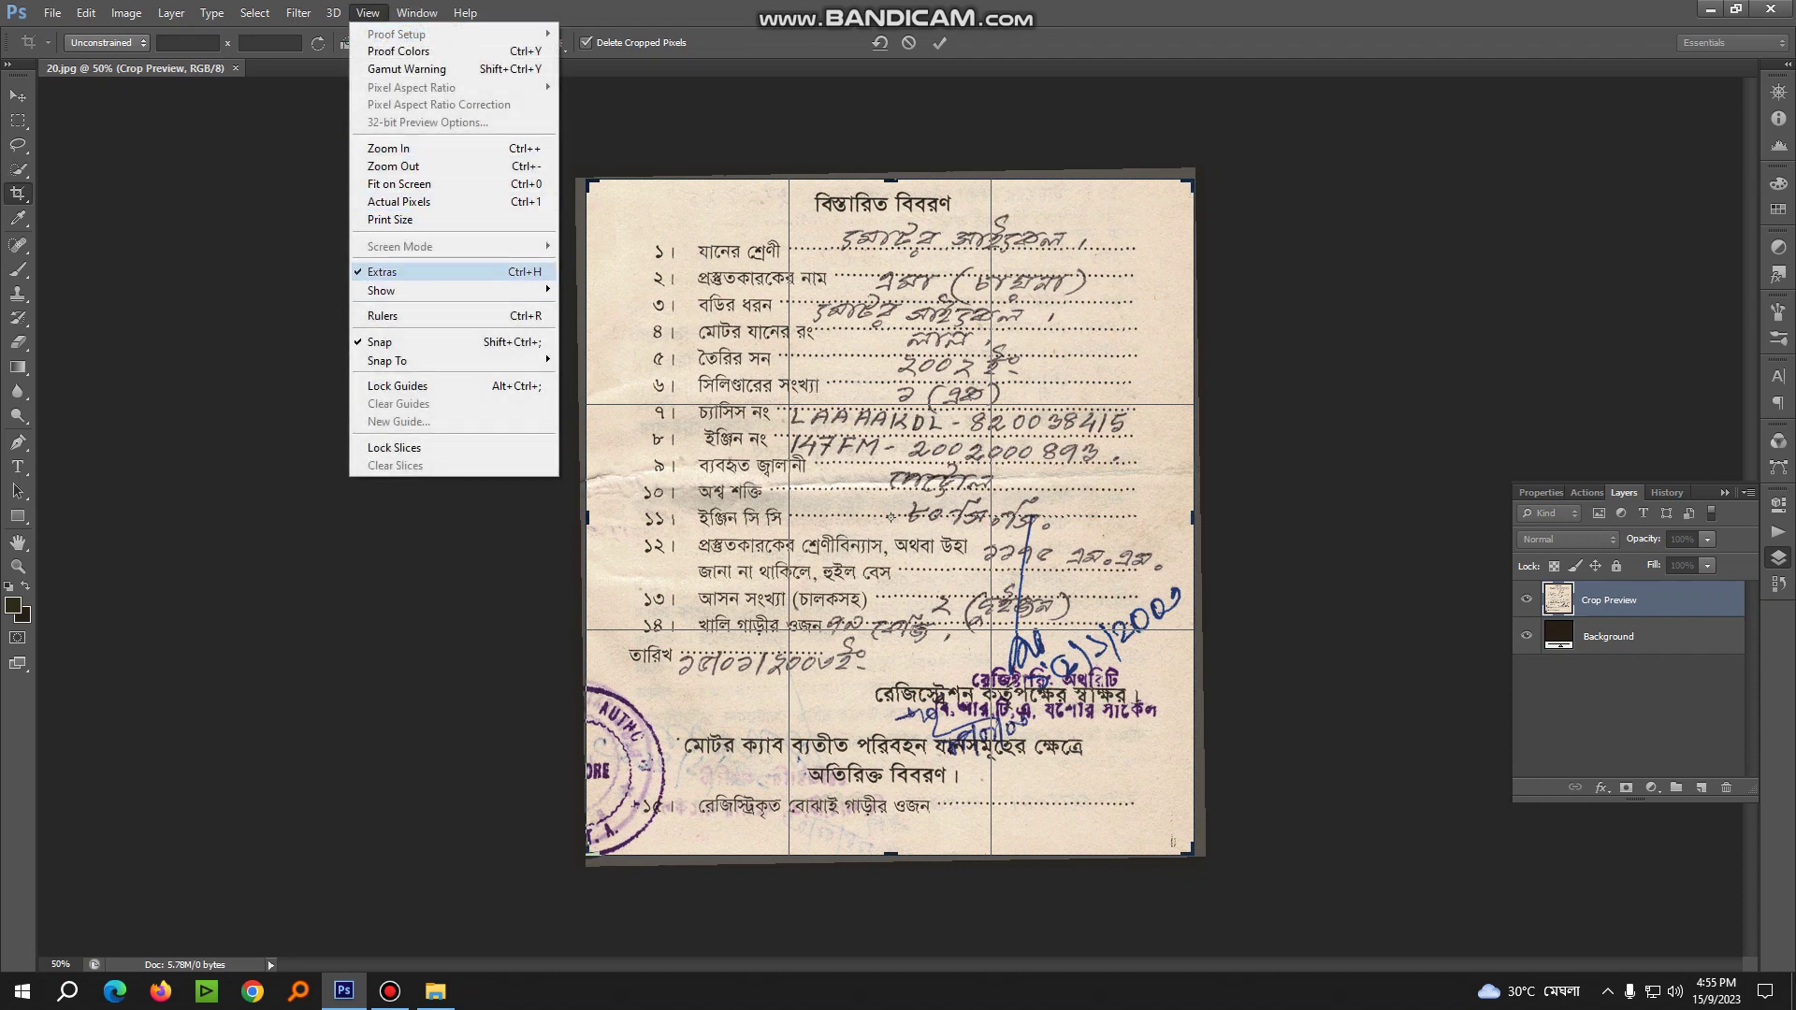
pyautogui.click(402, 271)
pyautogui.press('v')
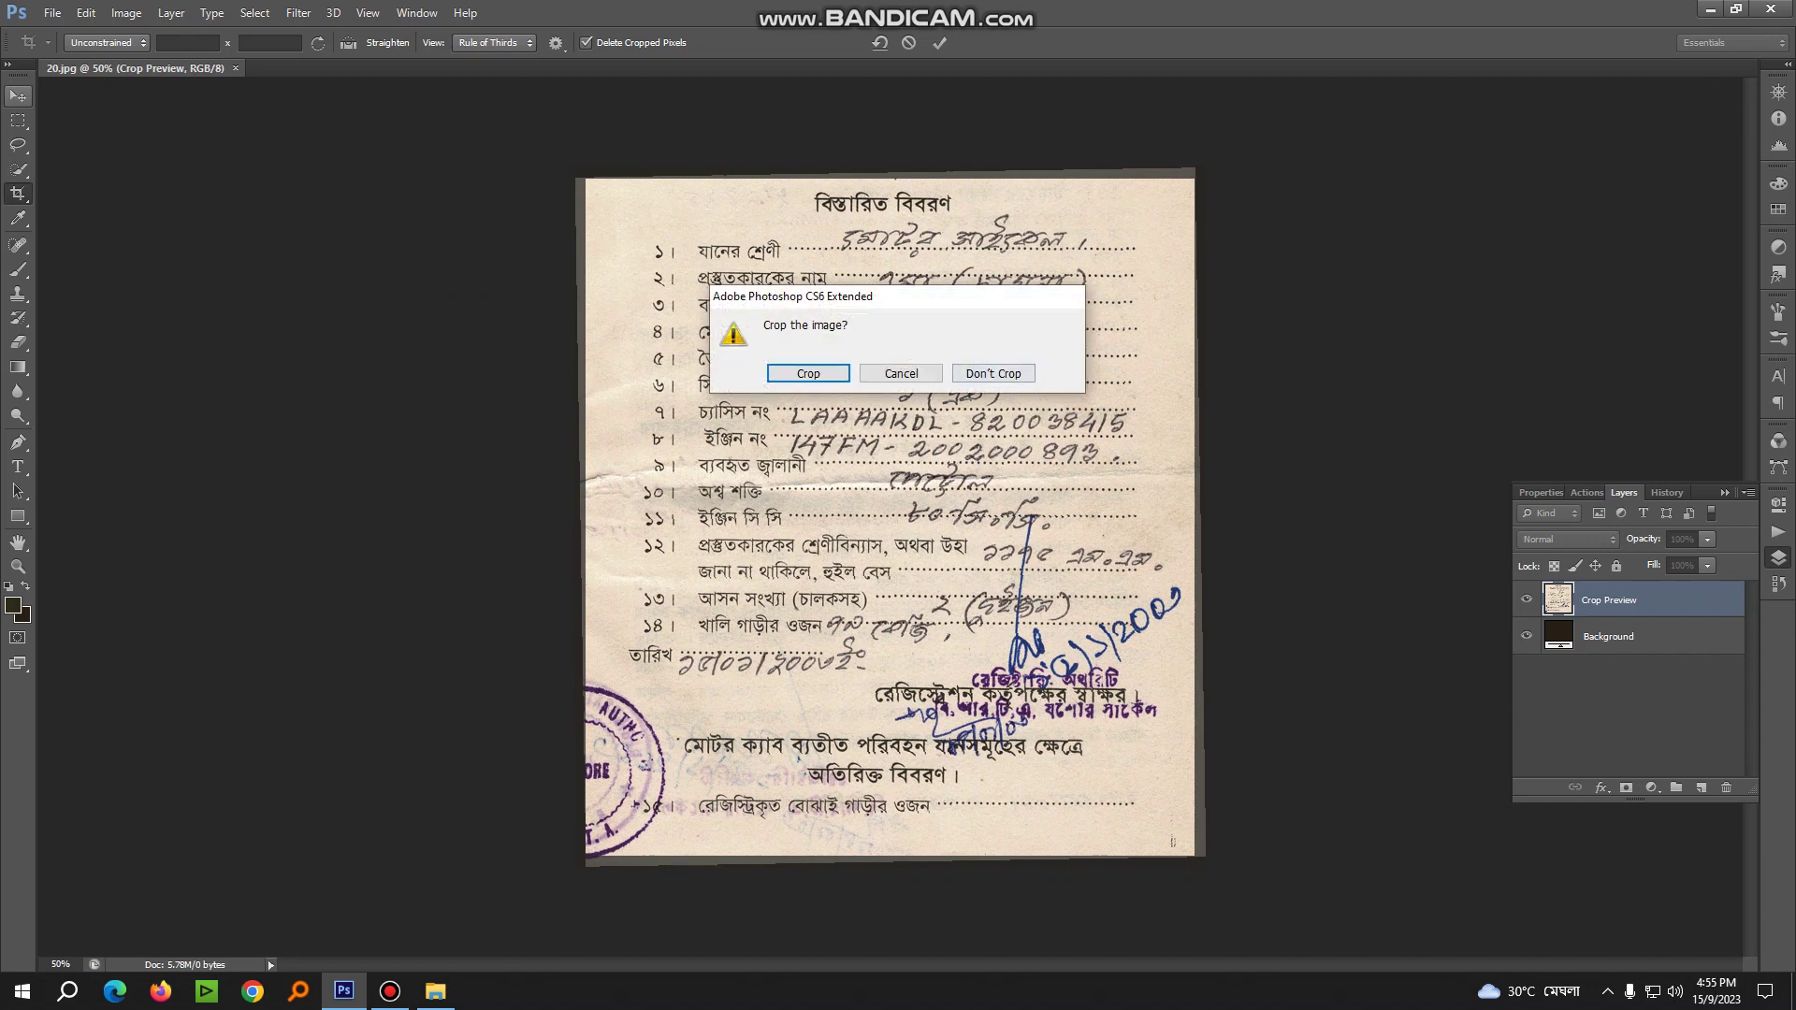
pyautogui.press('Return')
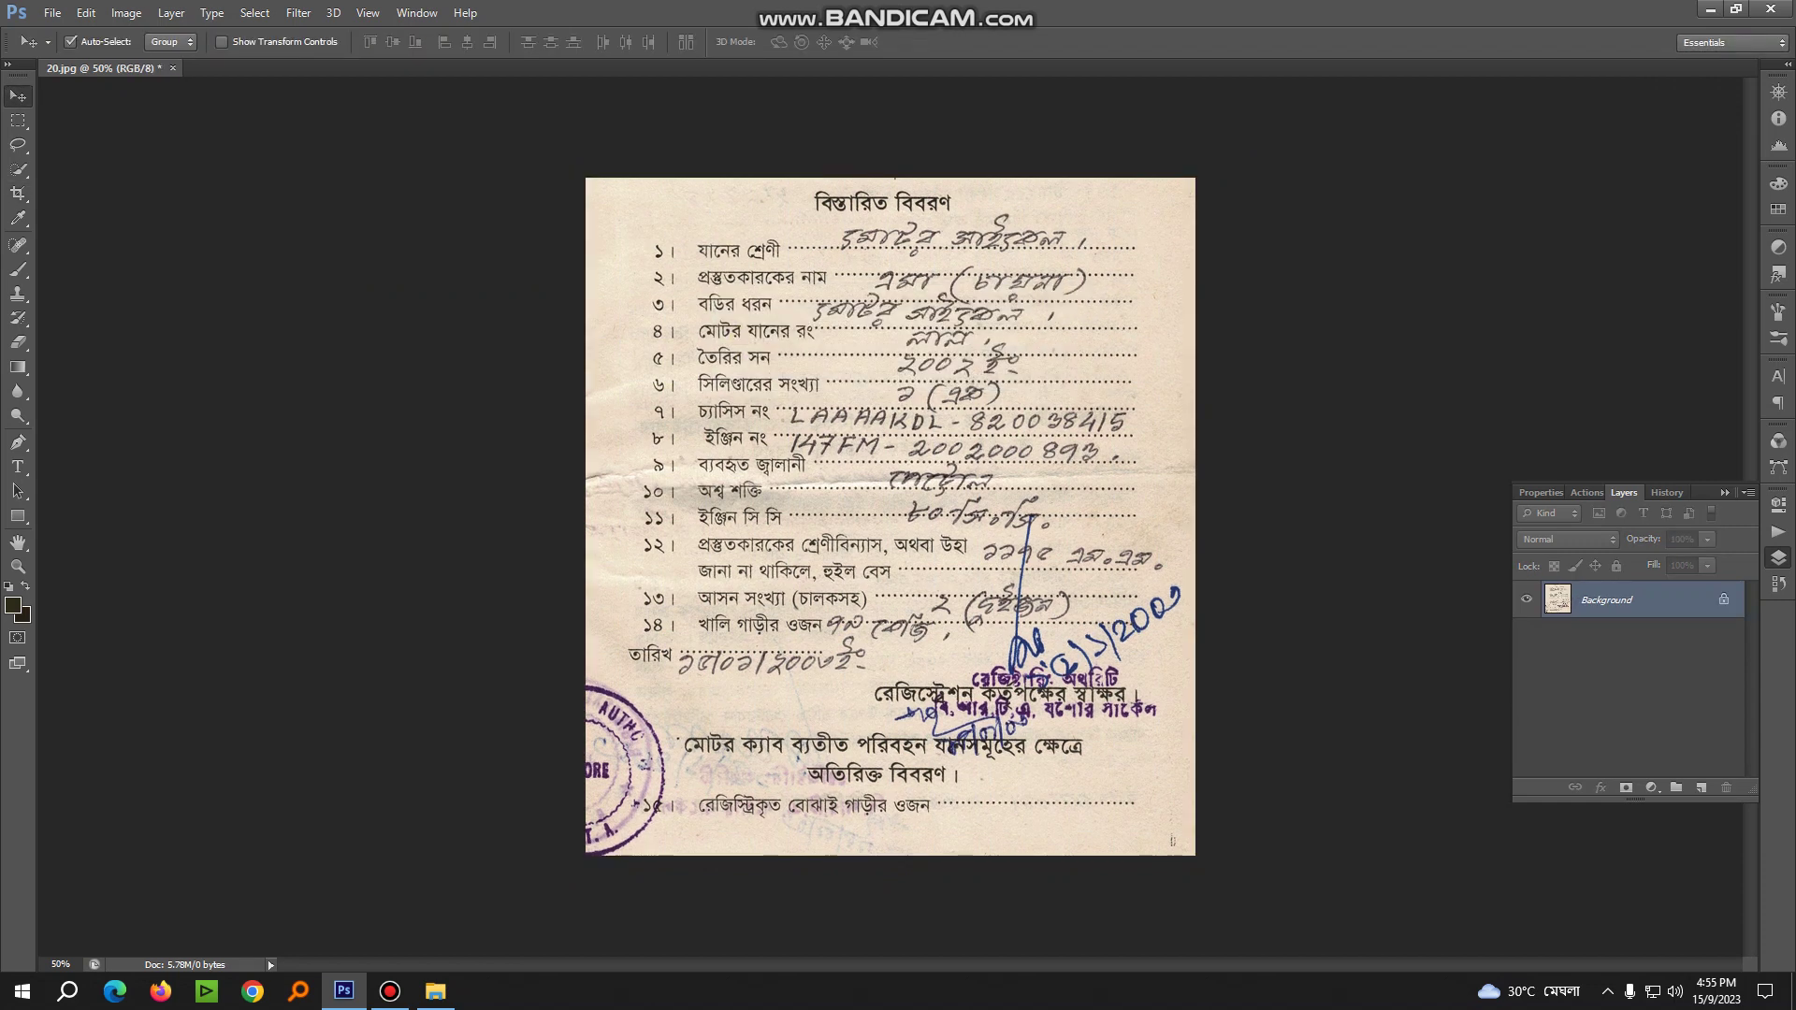
pyautogui.hotkey('ctrl', '+')
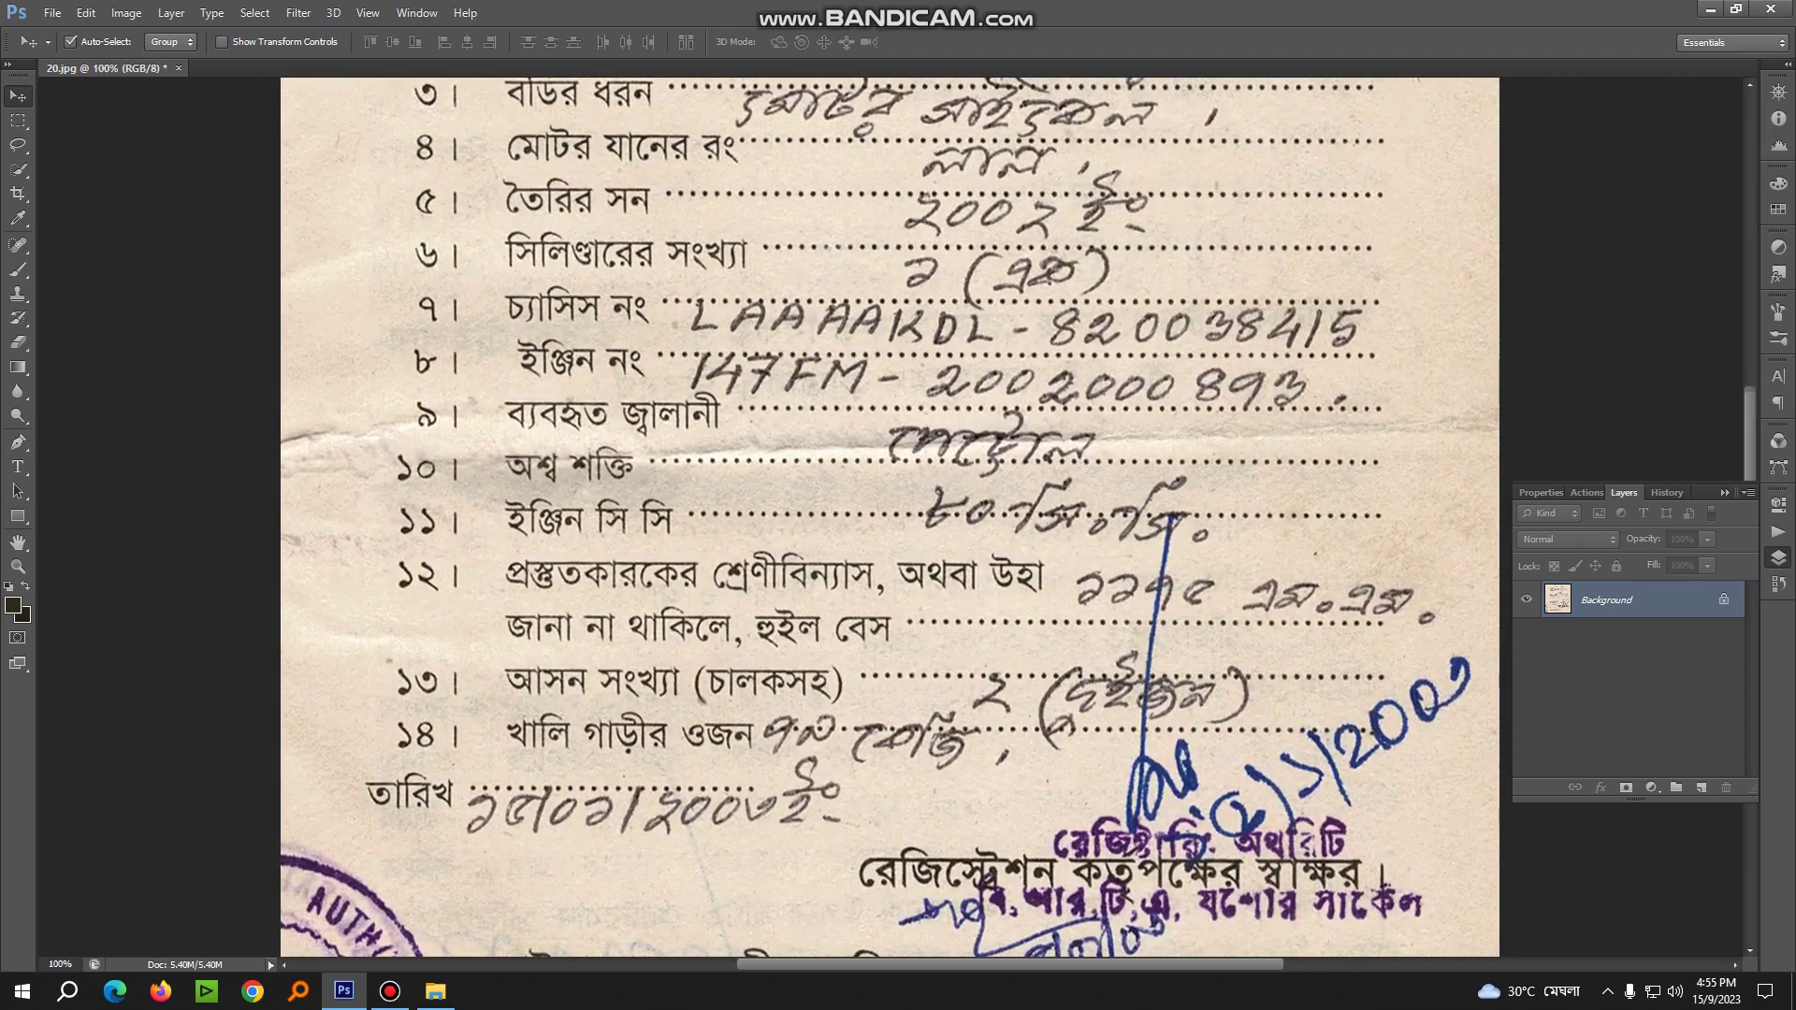
pyautogui.hotkey('ctrl', '+')
pyautogui.scroll(5, 847, 561)
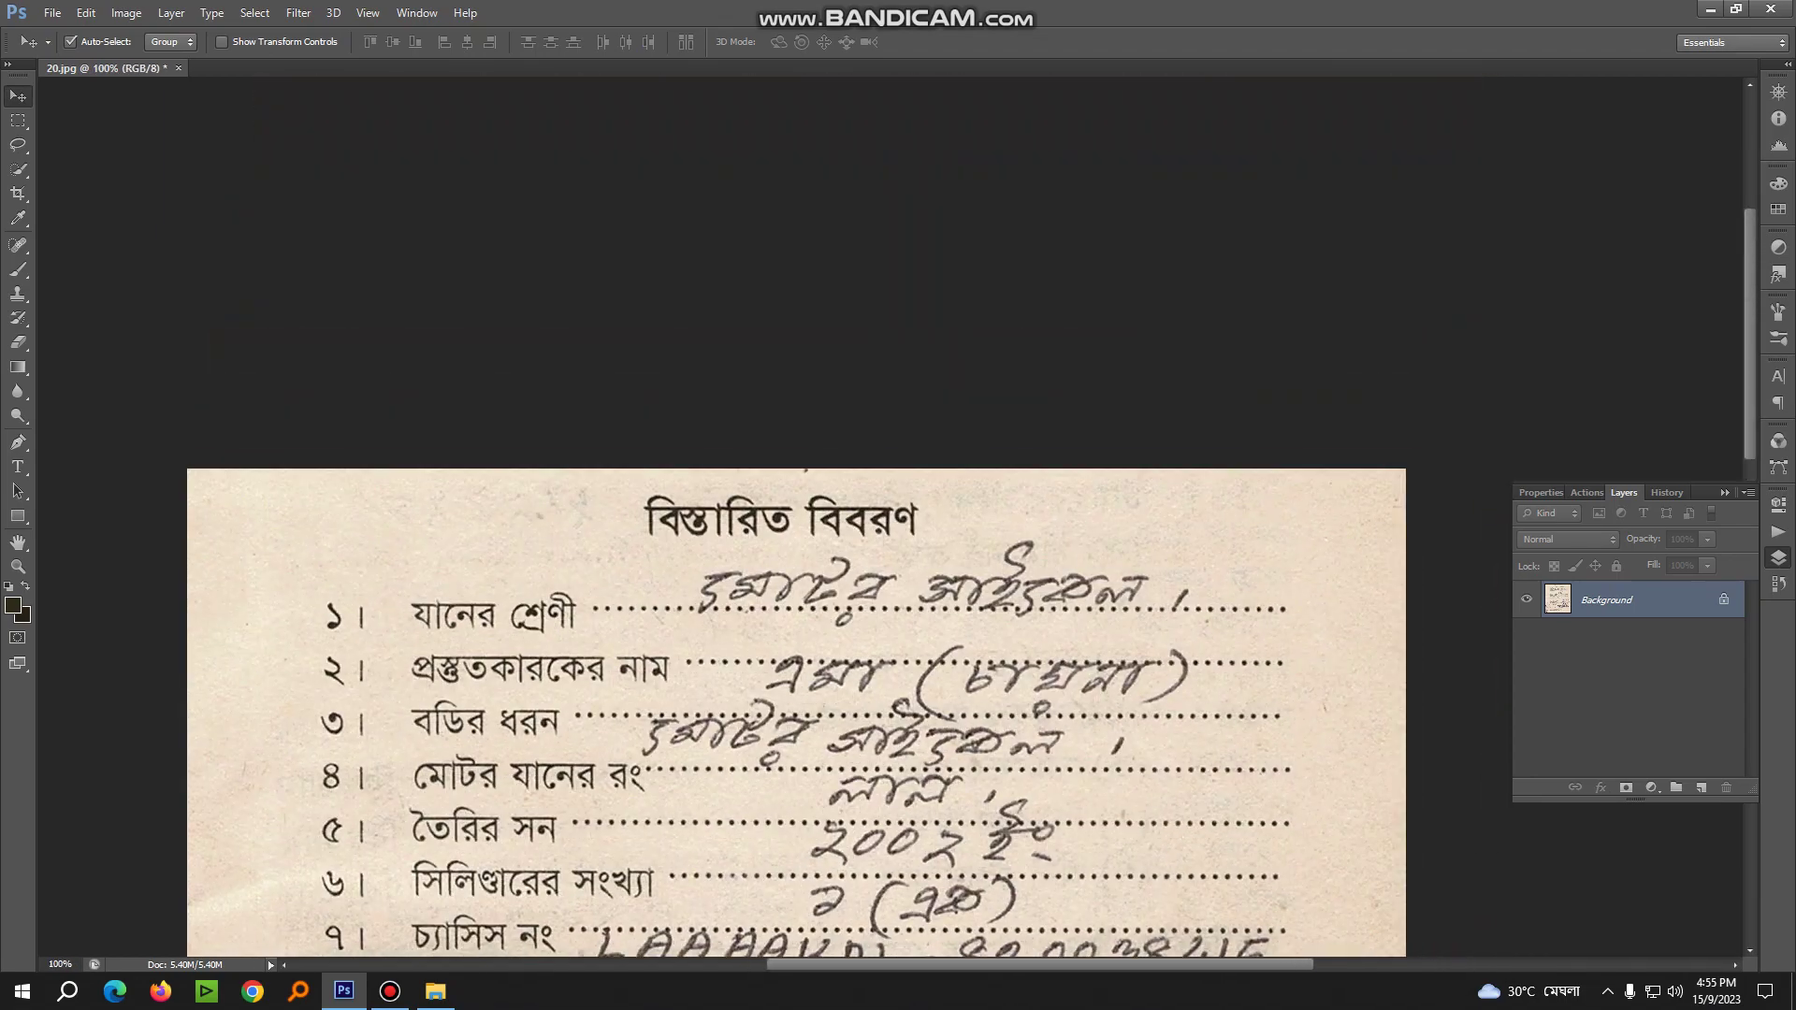
pyautogui.scroll(-2, 749, 702)
pyautogui.hscroll(2, 748, 701)
pyautogui.scroll(-1, 708, 666)
pyautogui.hscroll(1, 708, 666)
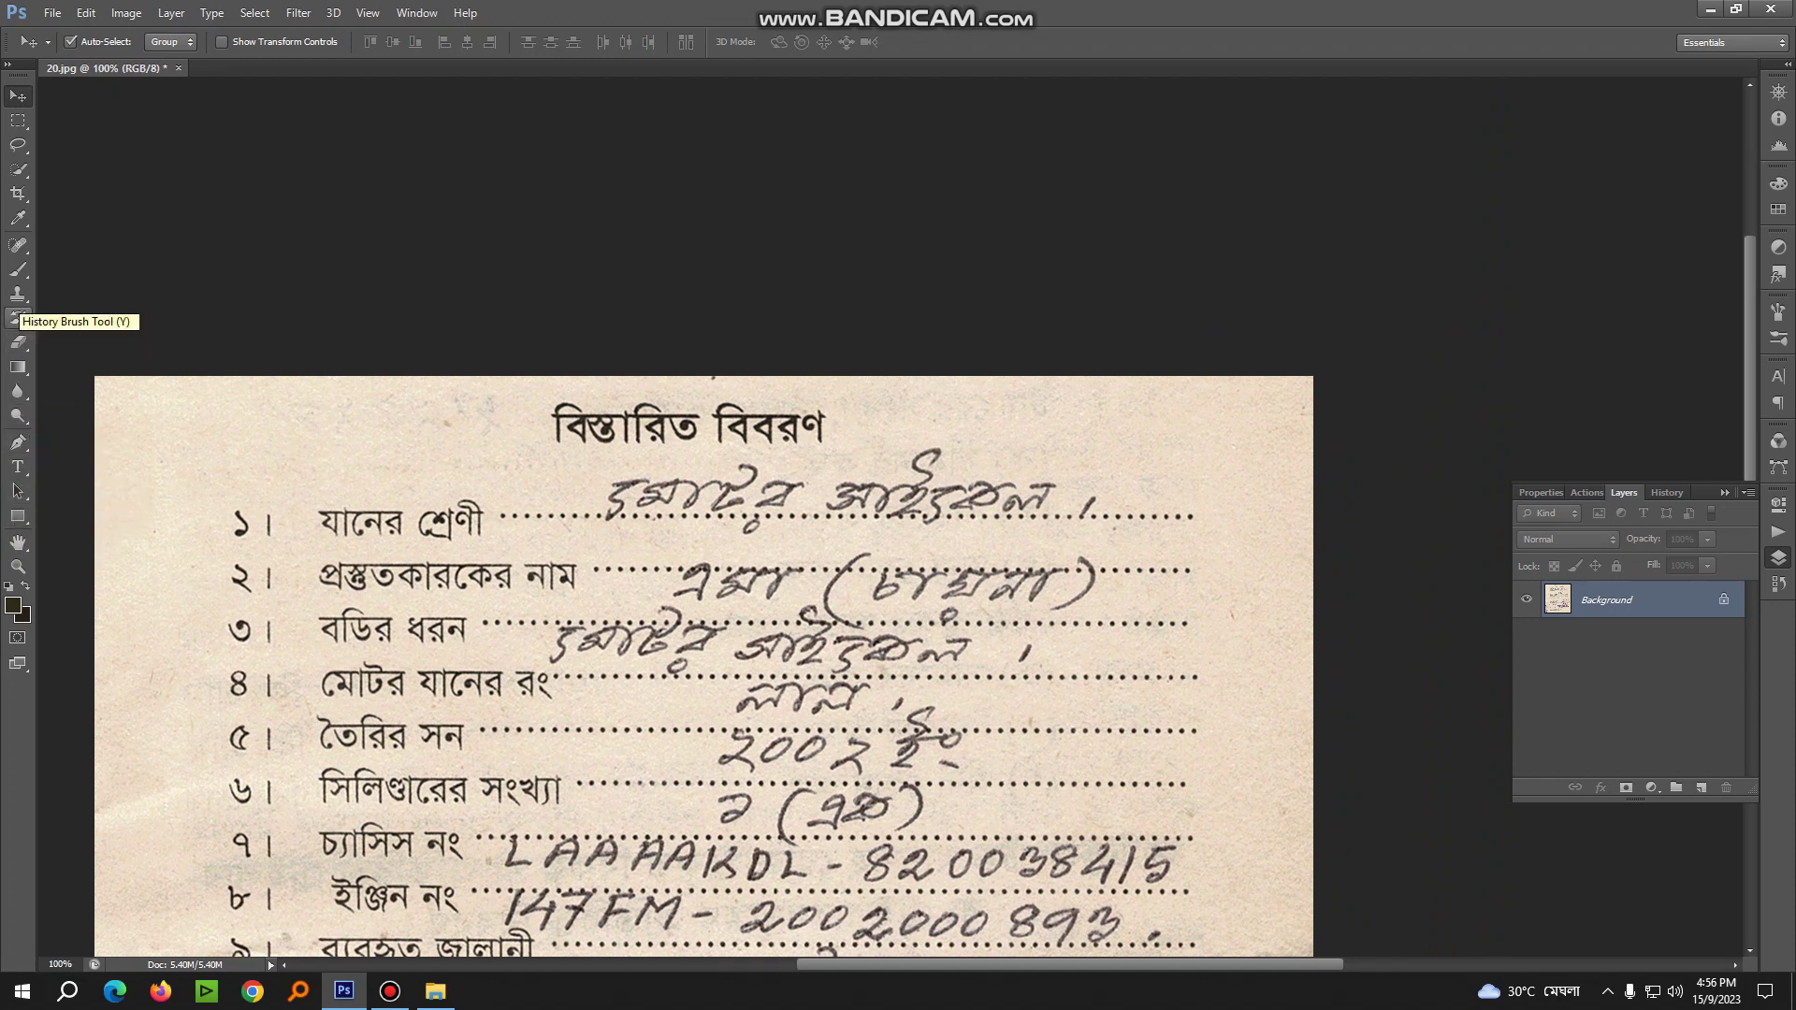
pyautogui.click(18, 271)
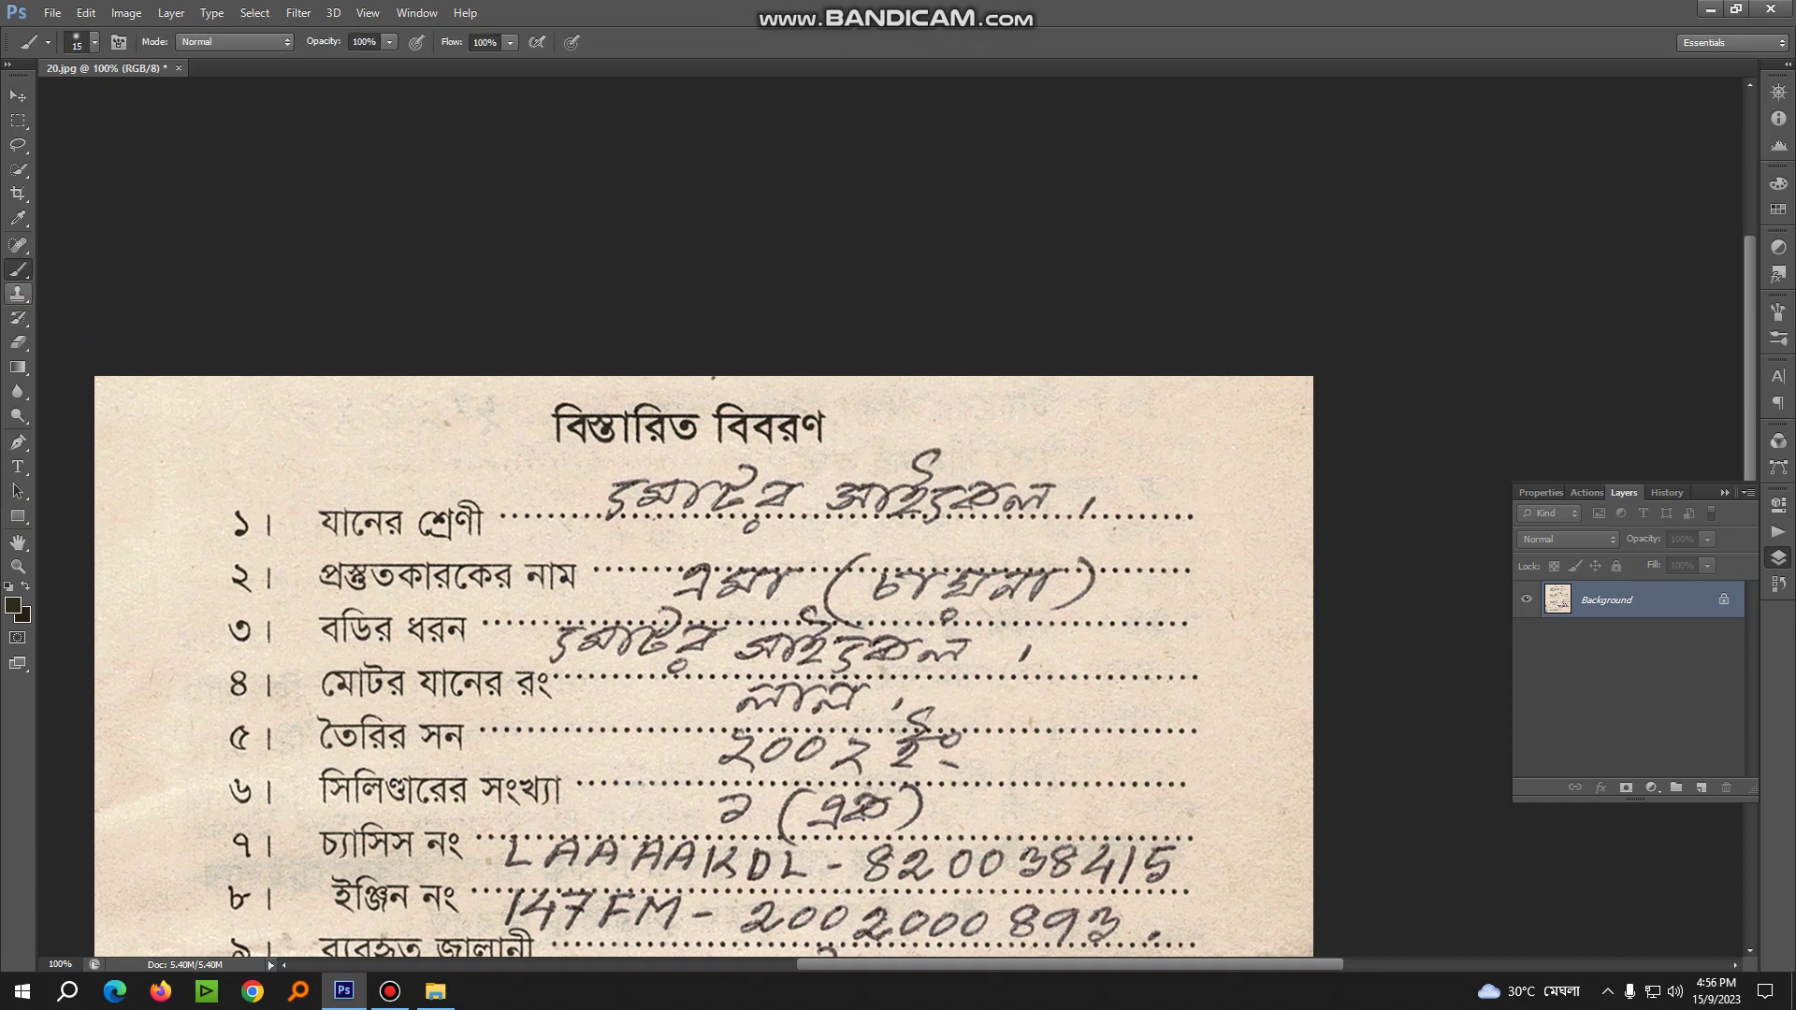
pyautogui.hotkey('ctrl', '+')
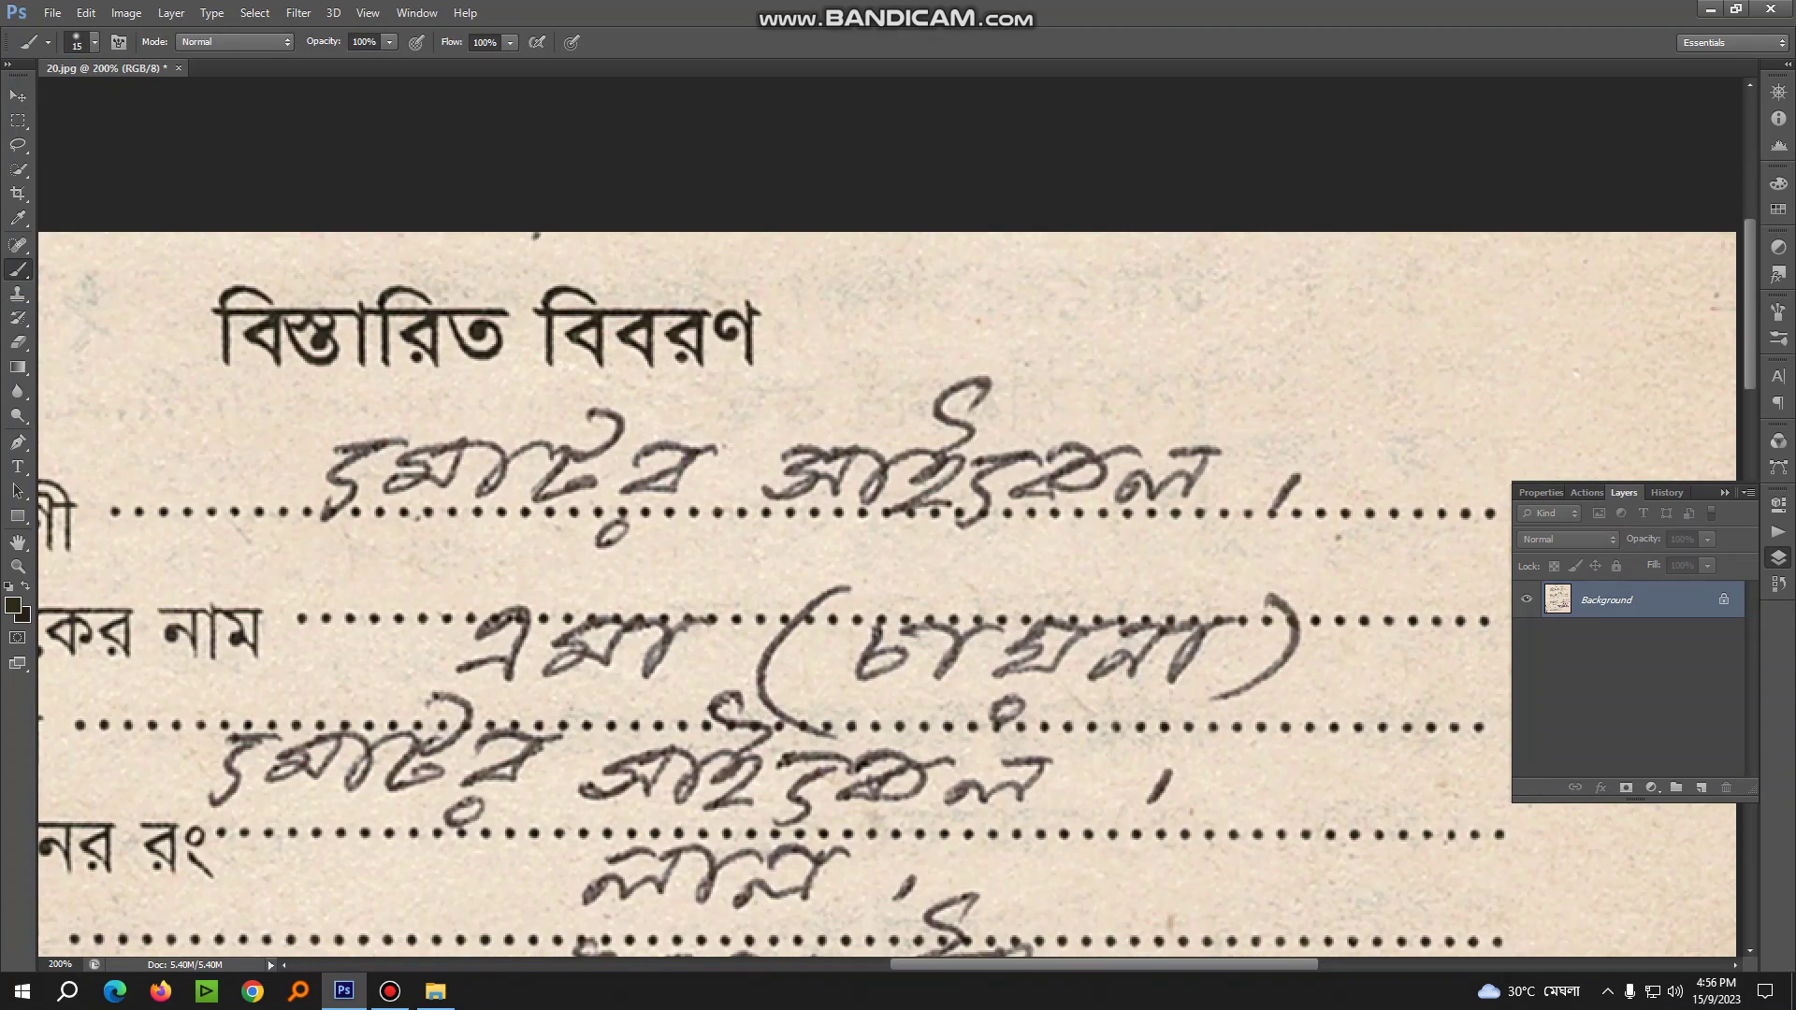
pyautogui.hotkey('ctrl', '-')
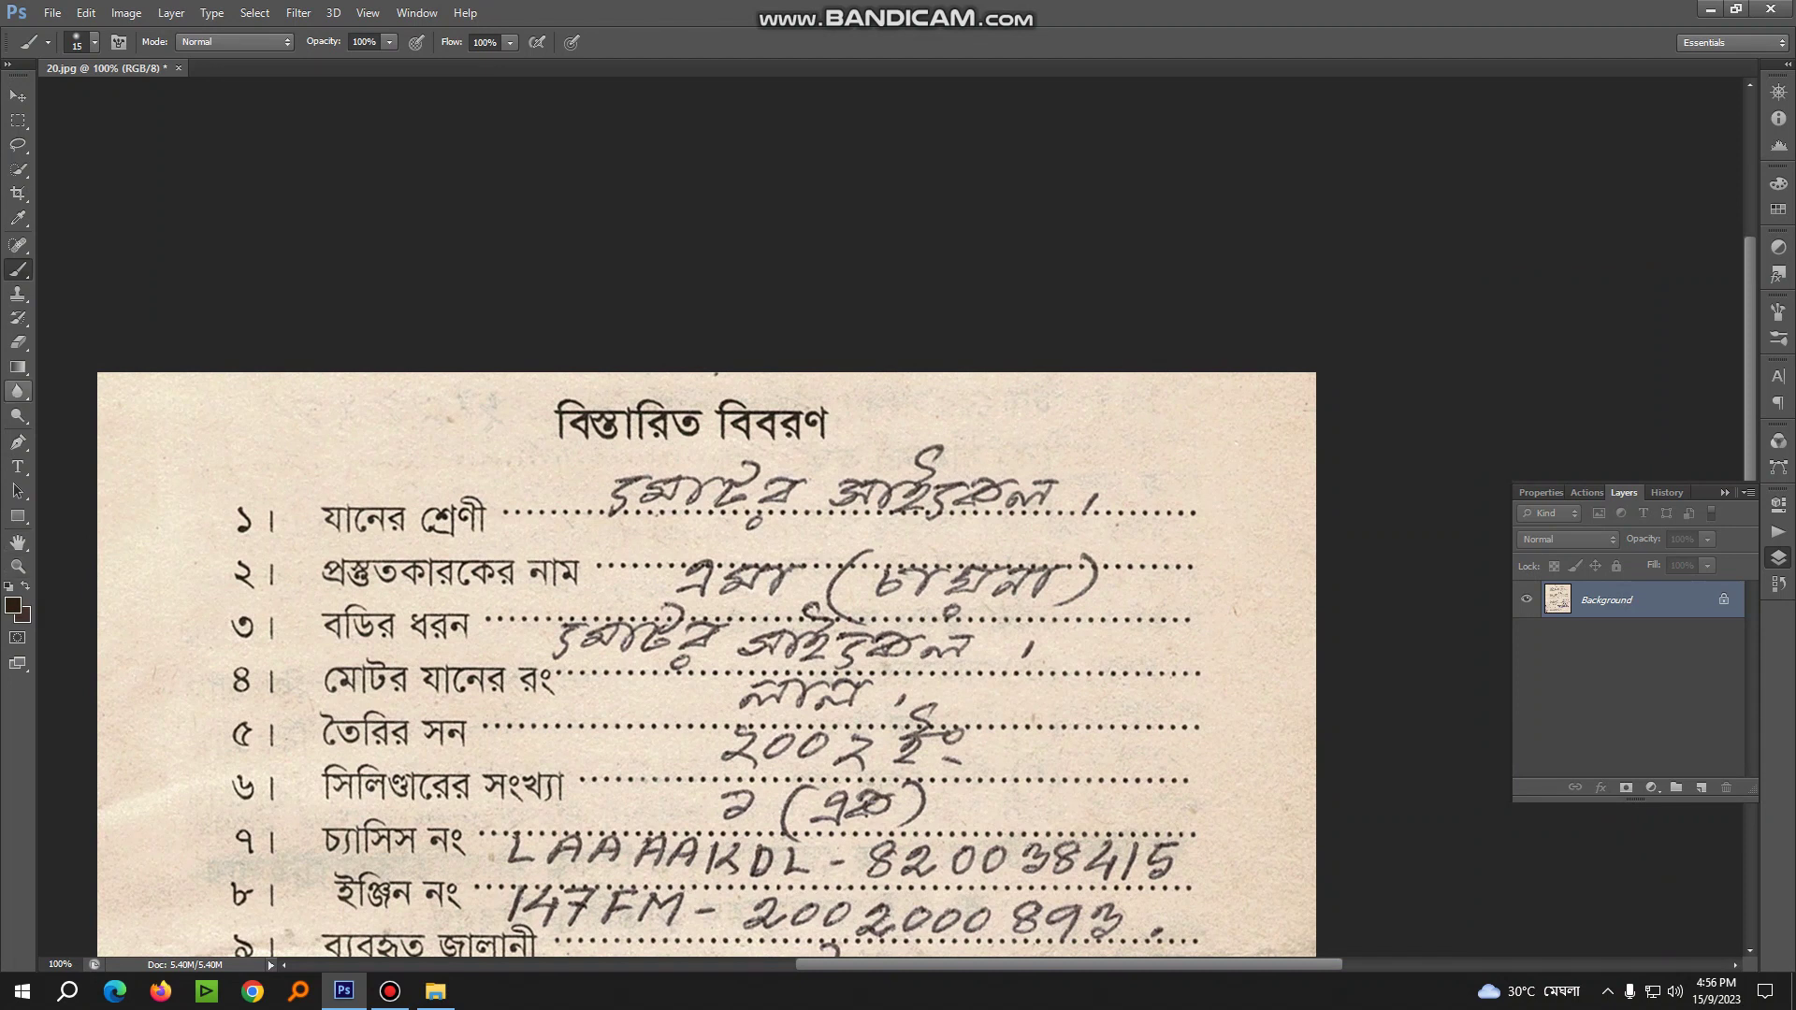
pyautogui.click(18, 466)
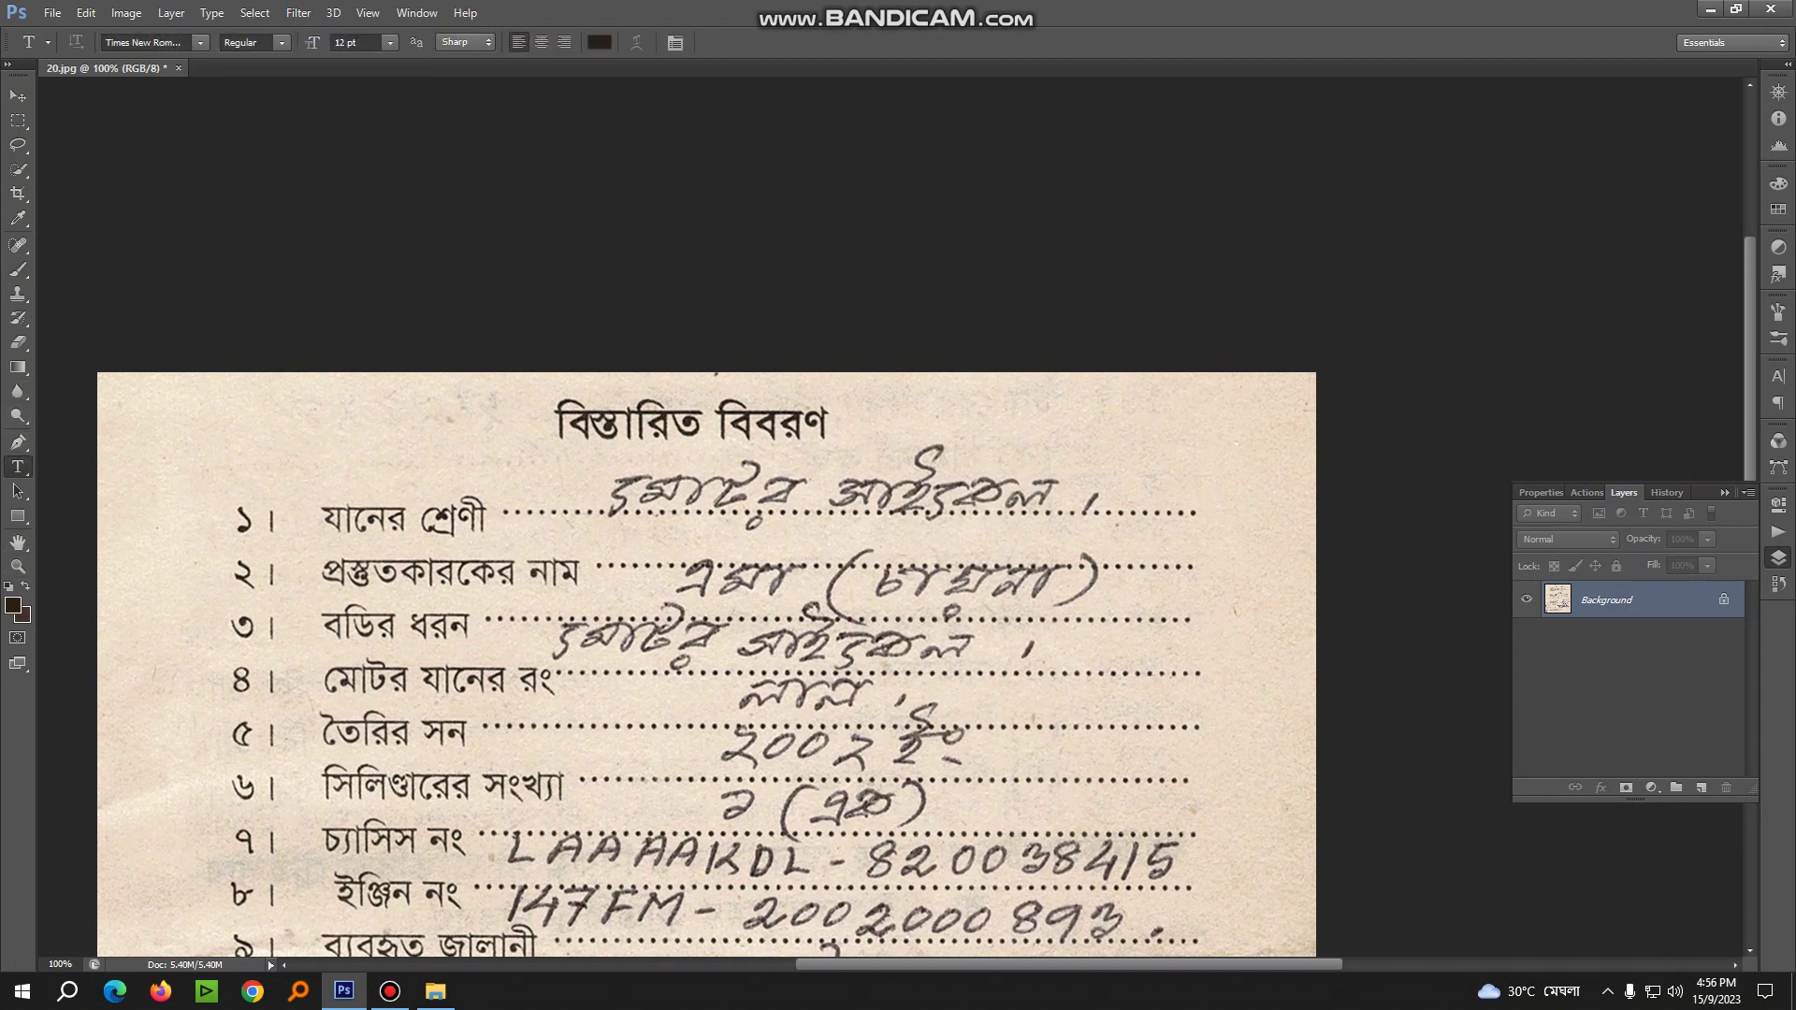
# Add a dotted text layer after row ১'s label, nudge it up, and widen it slightly
pyautogui.click(496, 514)
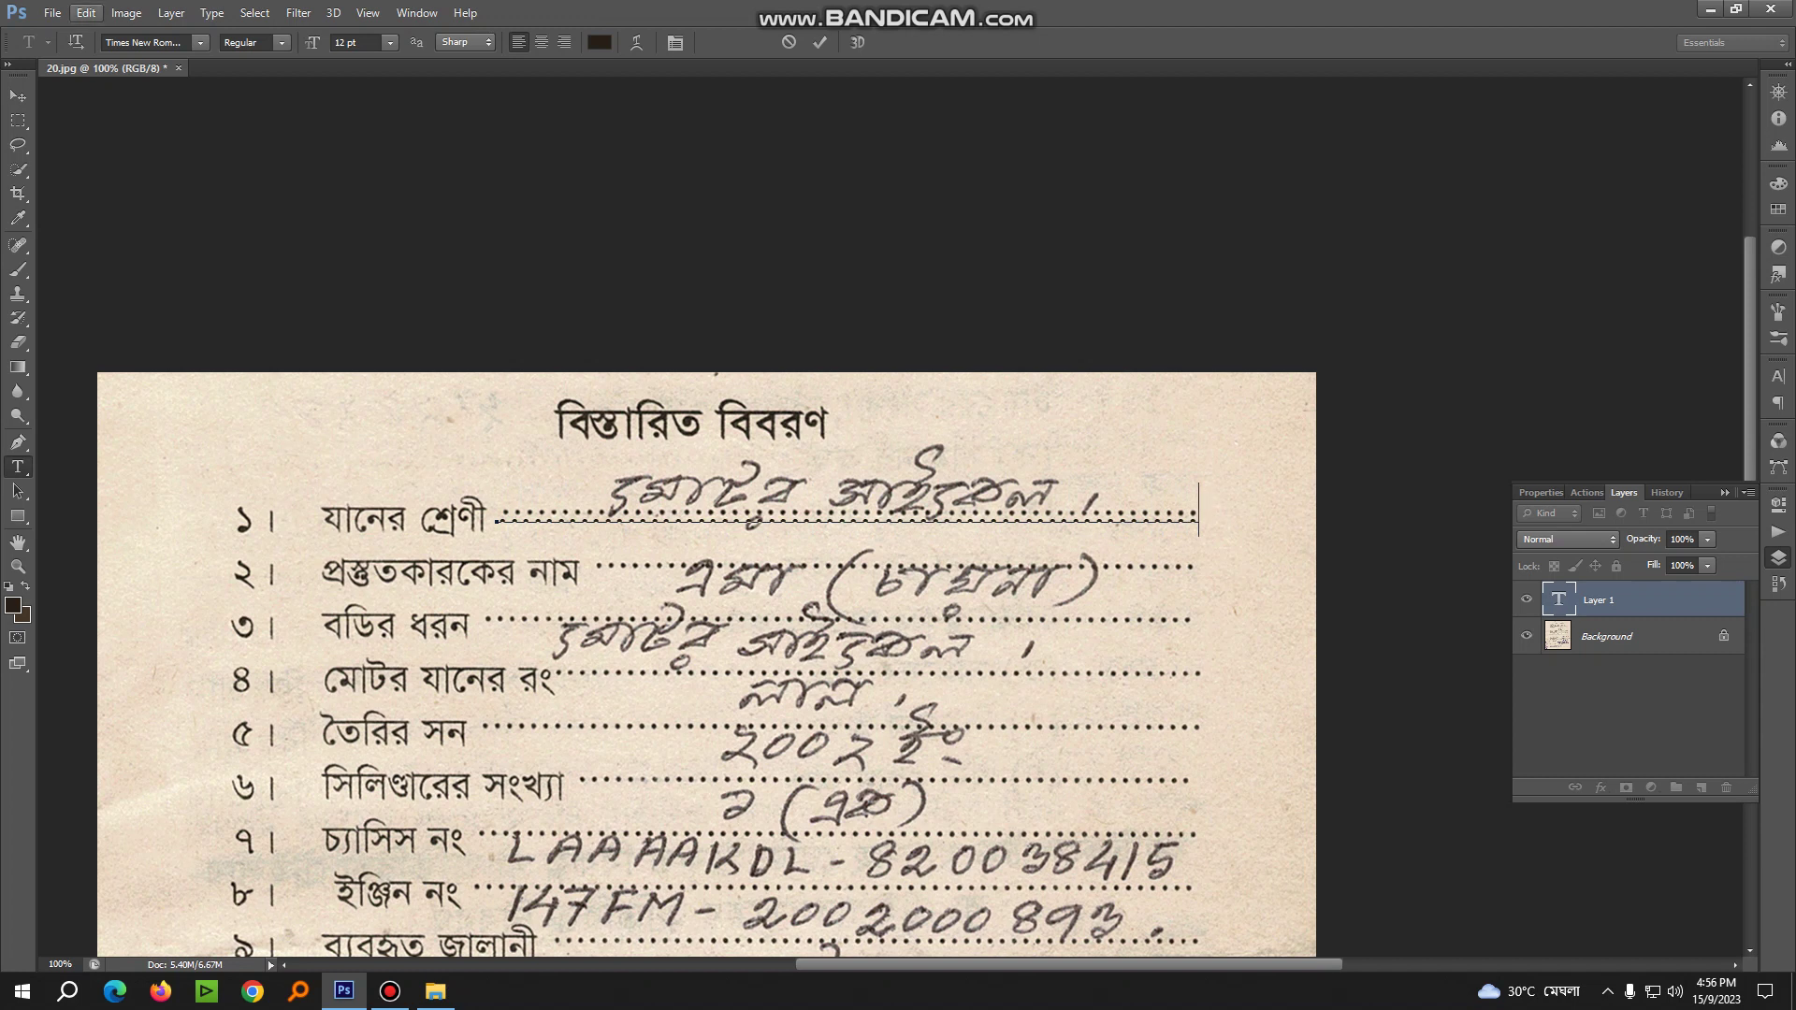
pyautogui.click(17, 95)
pyautogui.hotkey('ctrl', 't')
pyautogui.hotkey('ctrl', '+')
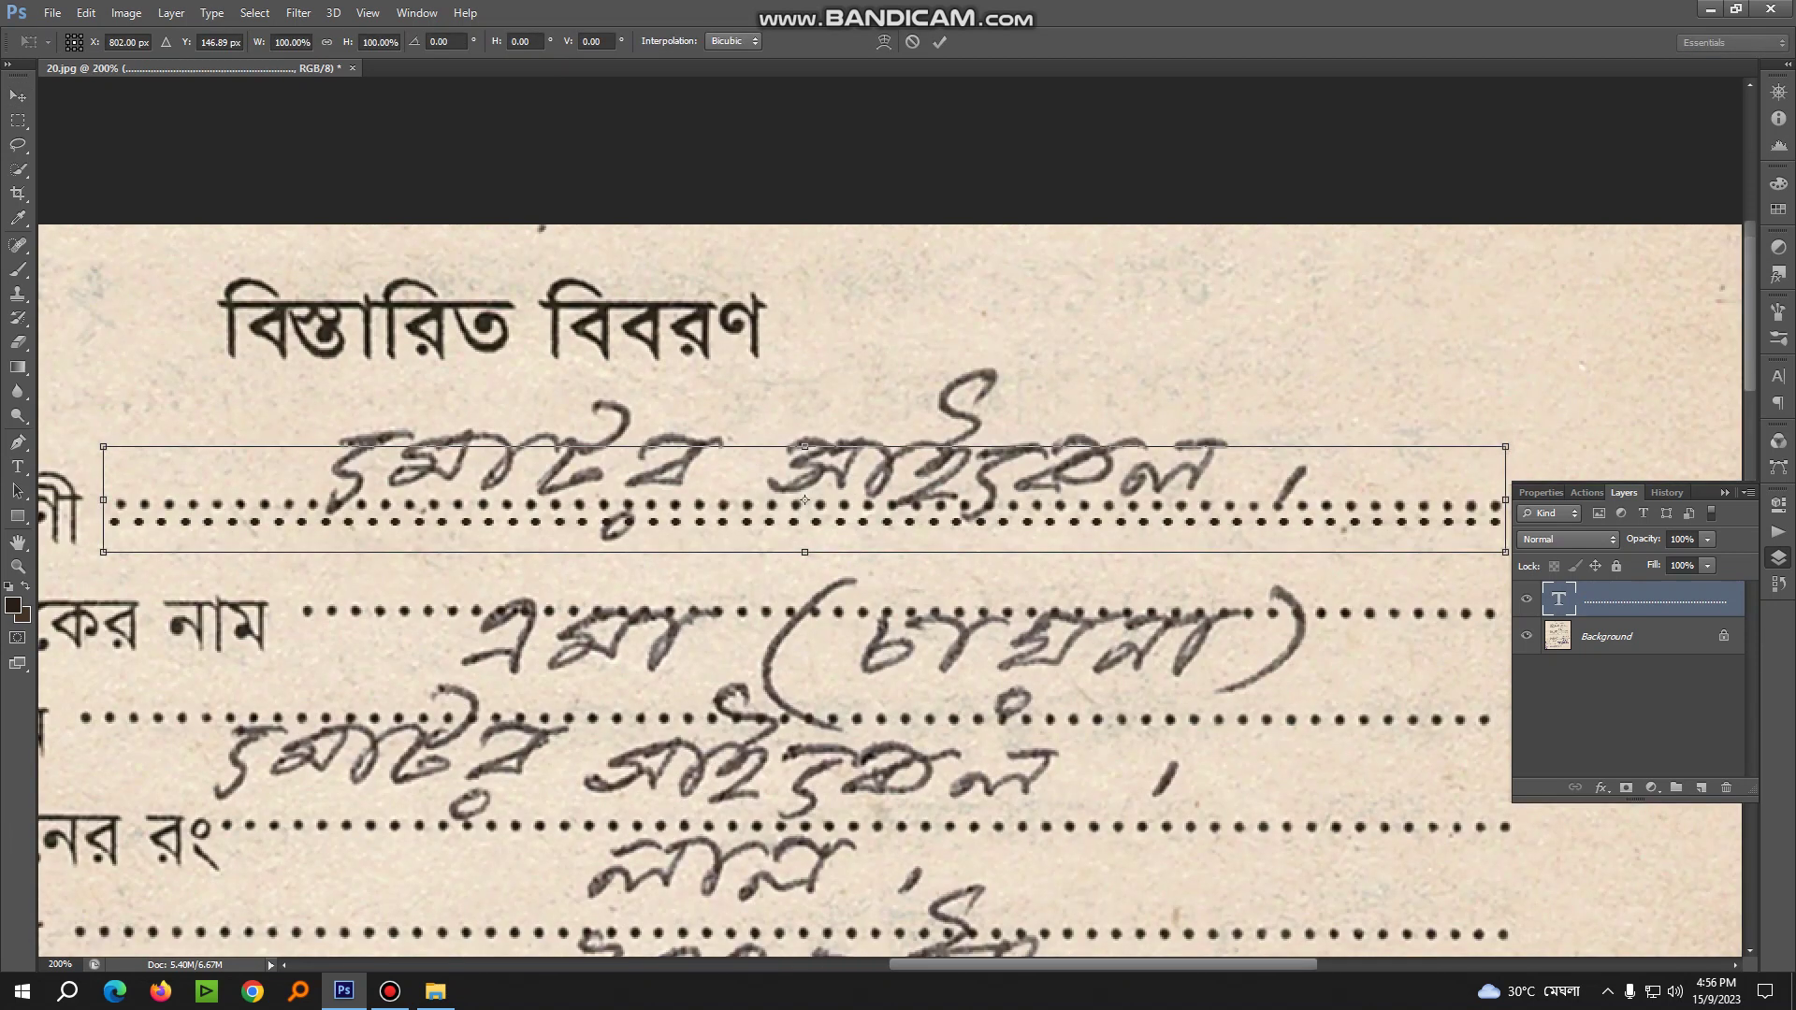
pyautogui.moveTo(805, 499); pyautogui.dragTo(810, 484)
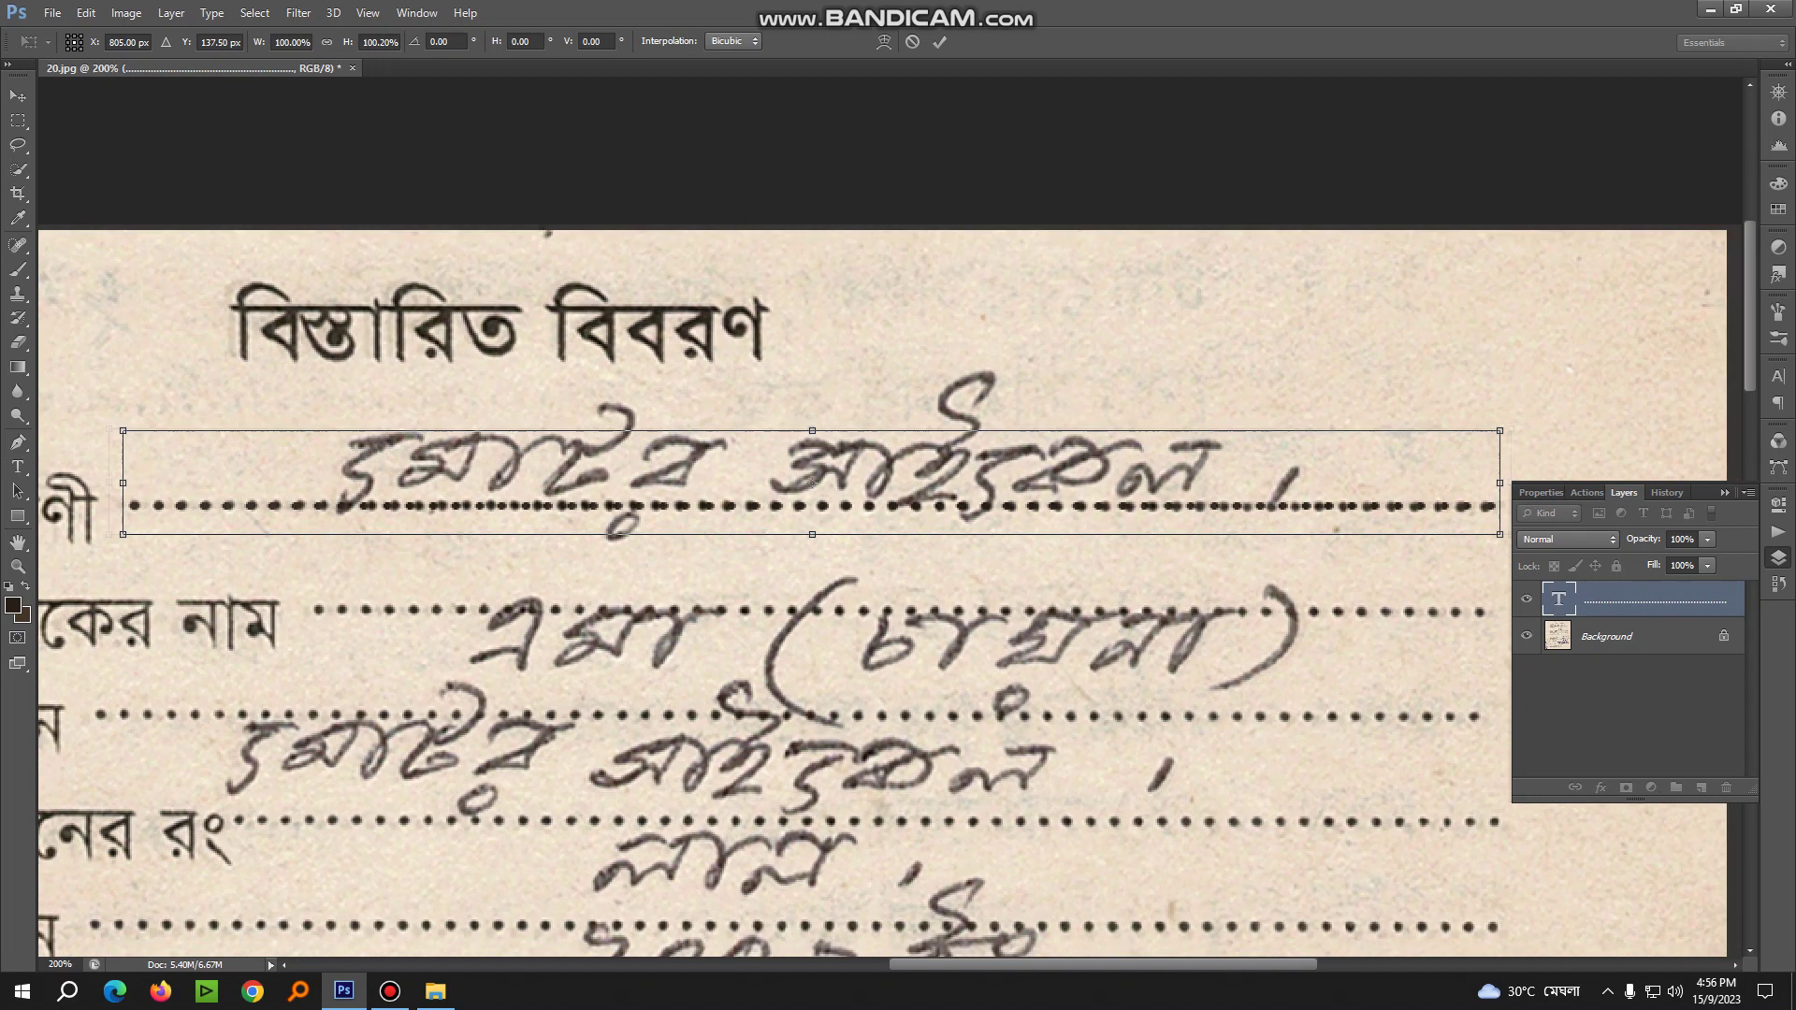
pyautogui.hotkey('ctrl', '-')
pyautogui.moveTo(1203, 499); pyautogui.dragTo(1228, 499)
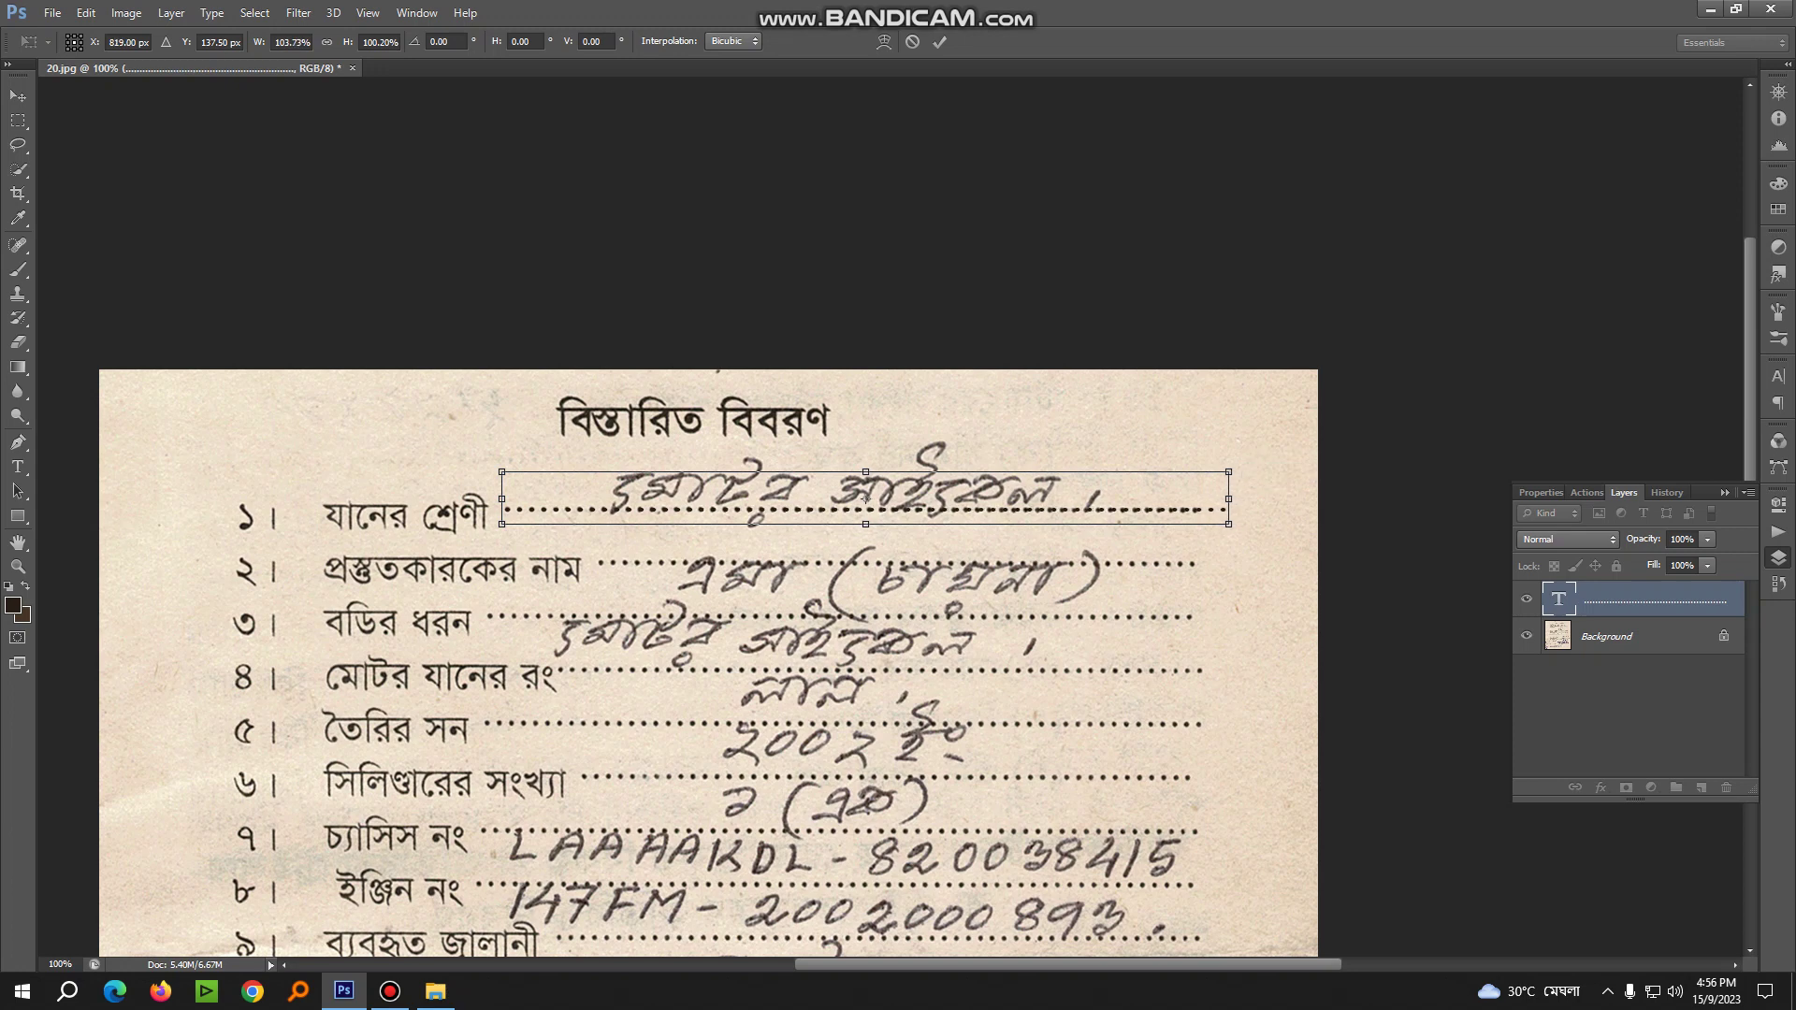
pyautogui.press('Return')
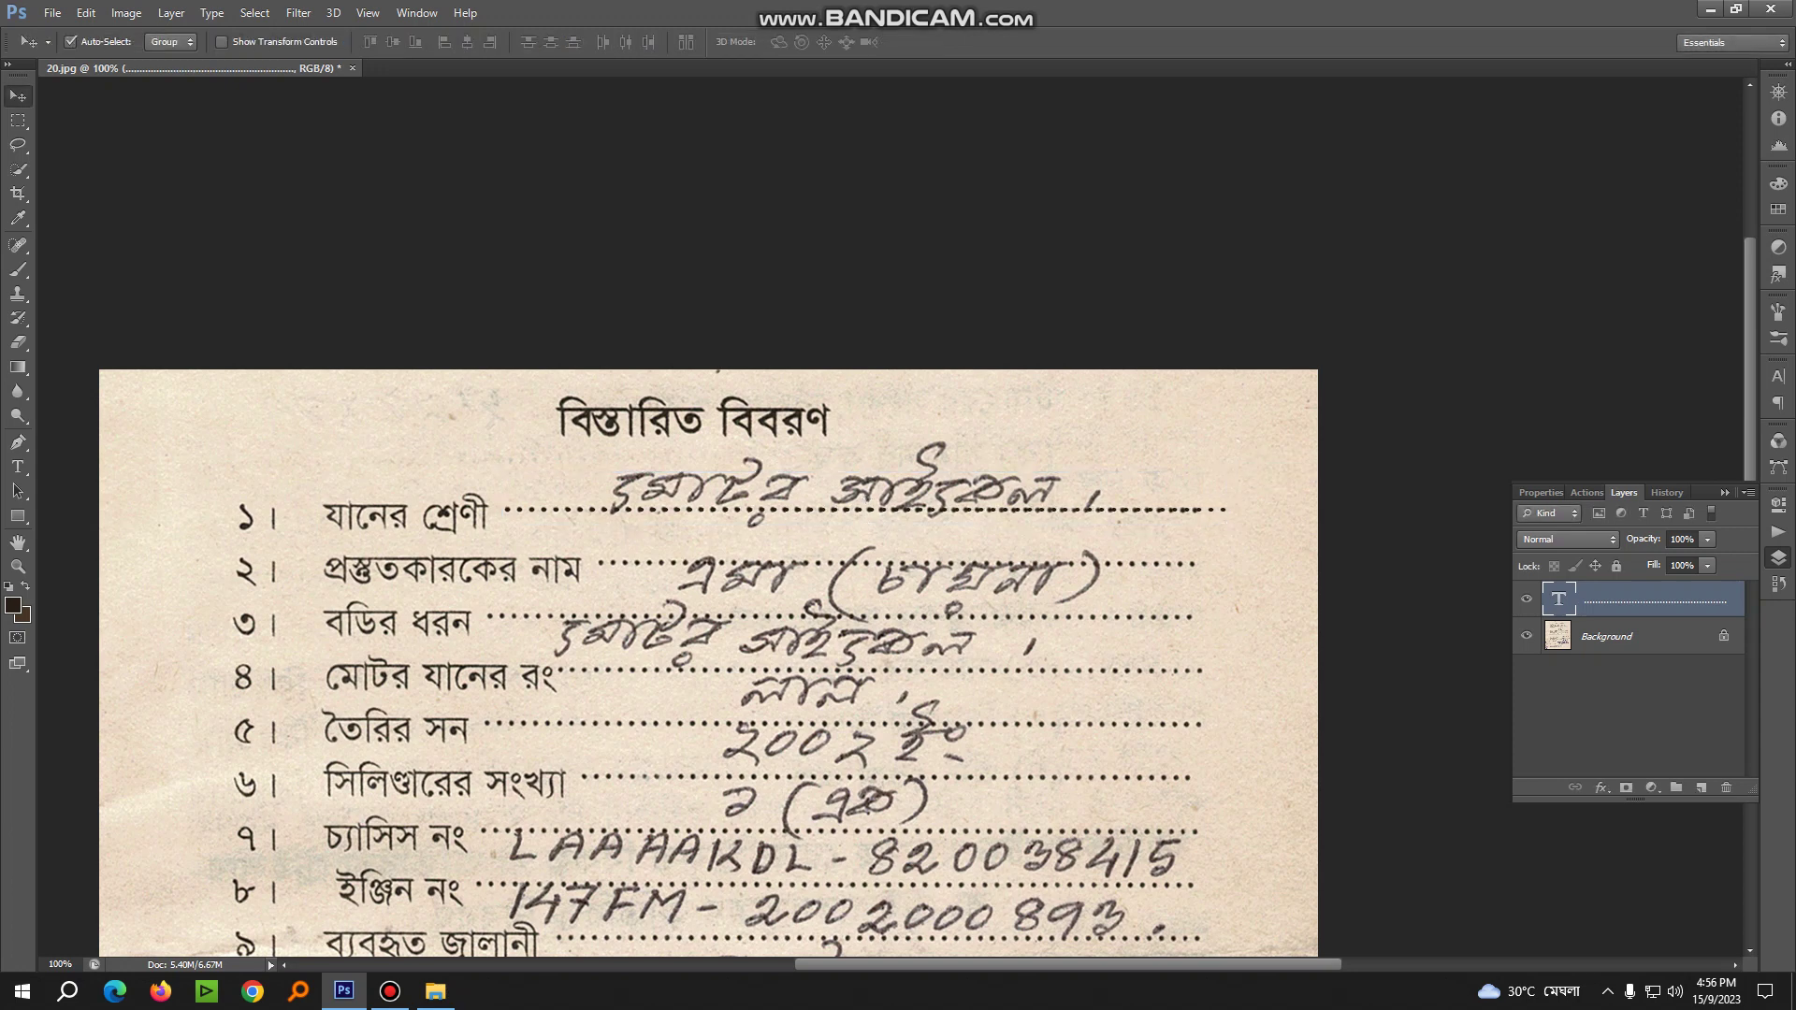
# Re-edit the first-row dotted text to fit, then select the Background layer
pyautogui.hotkey('ctrl', '+')
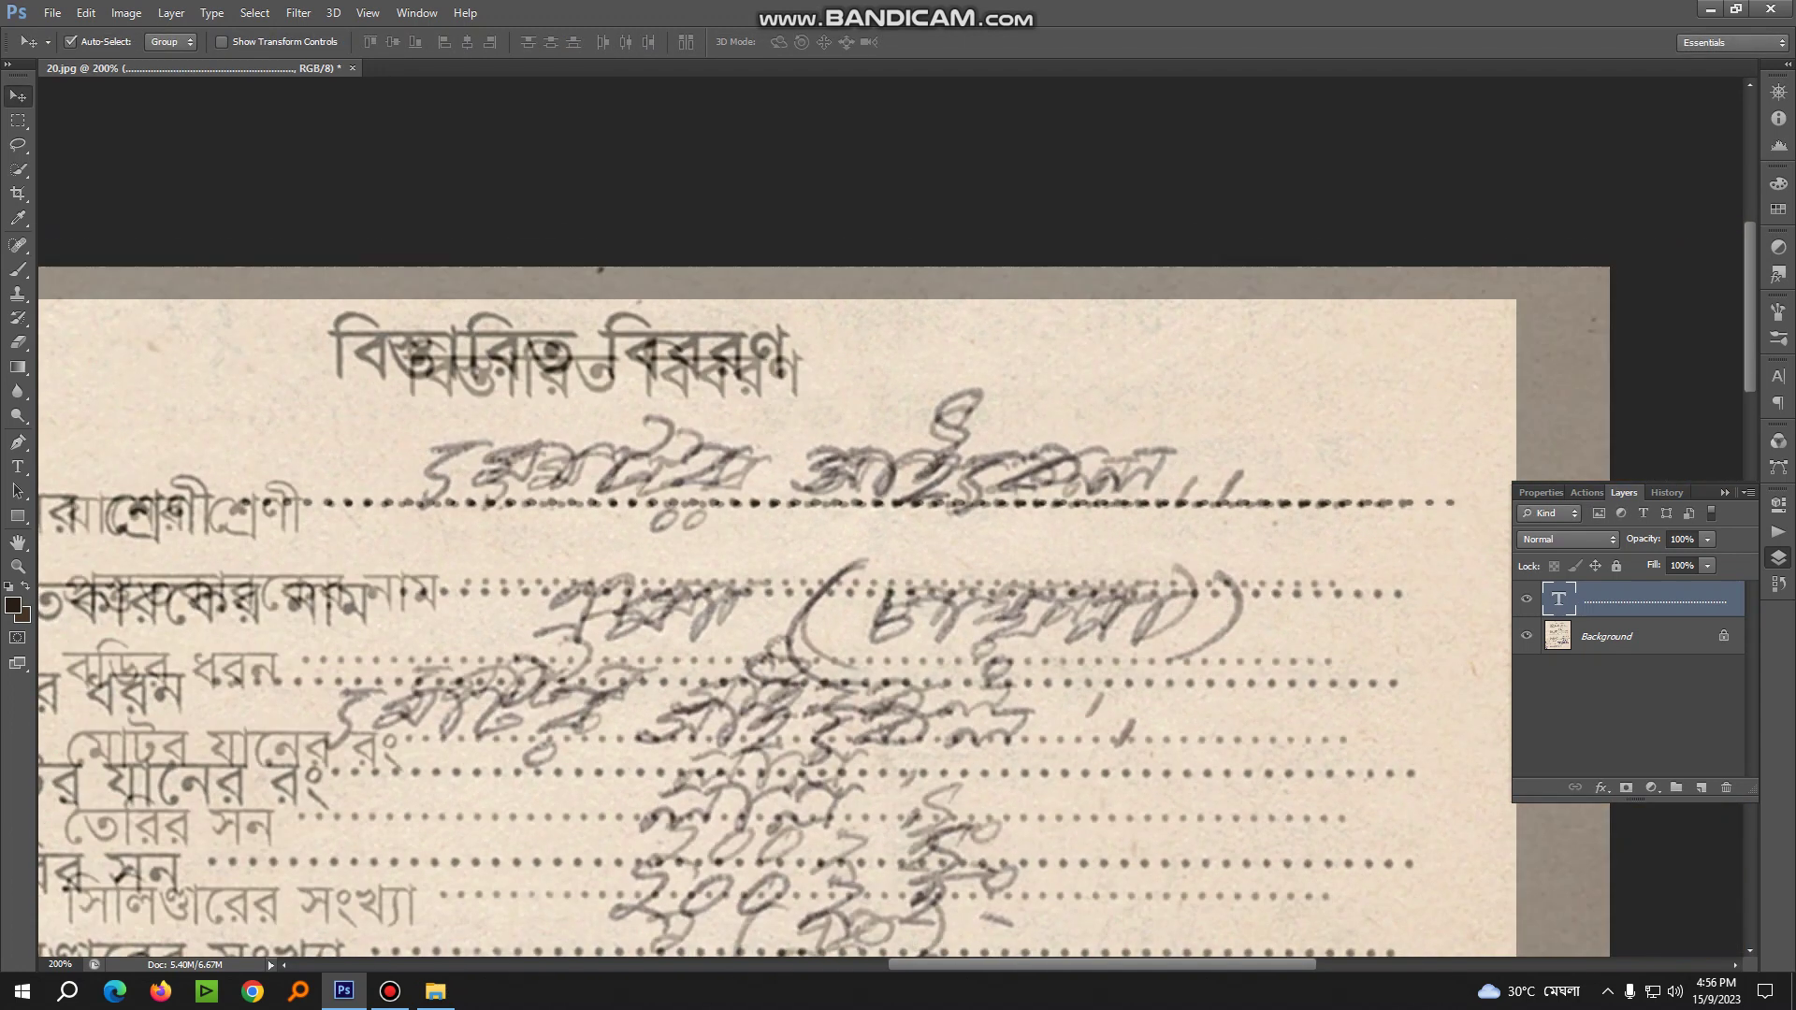
pyautogui.hotkey('ctrl', '-')
pyautogui.click(17, 467)
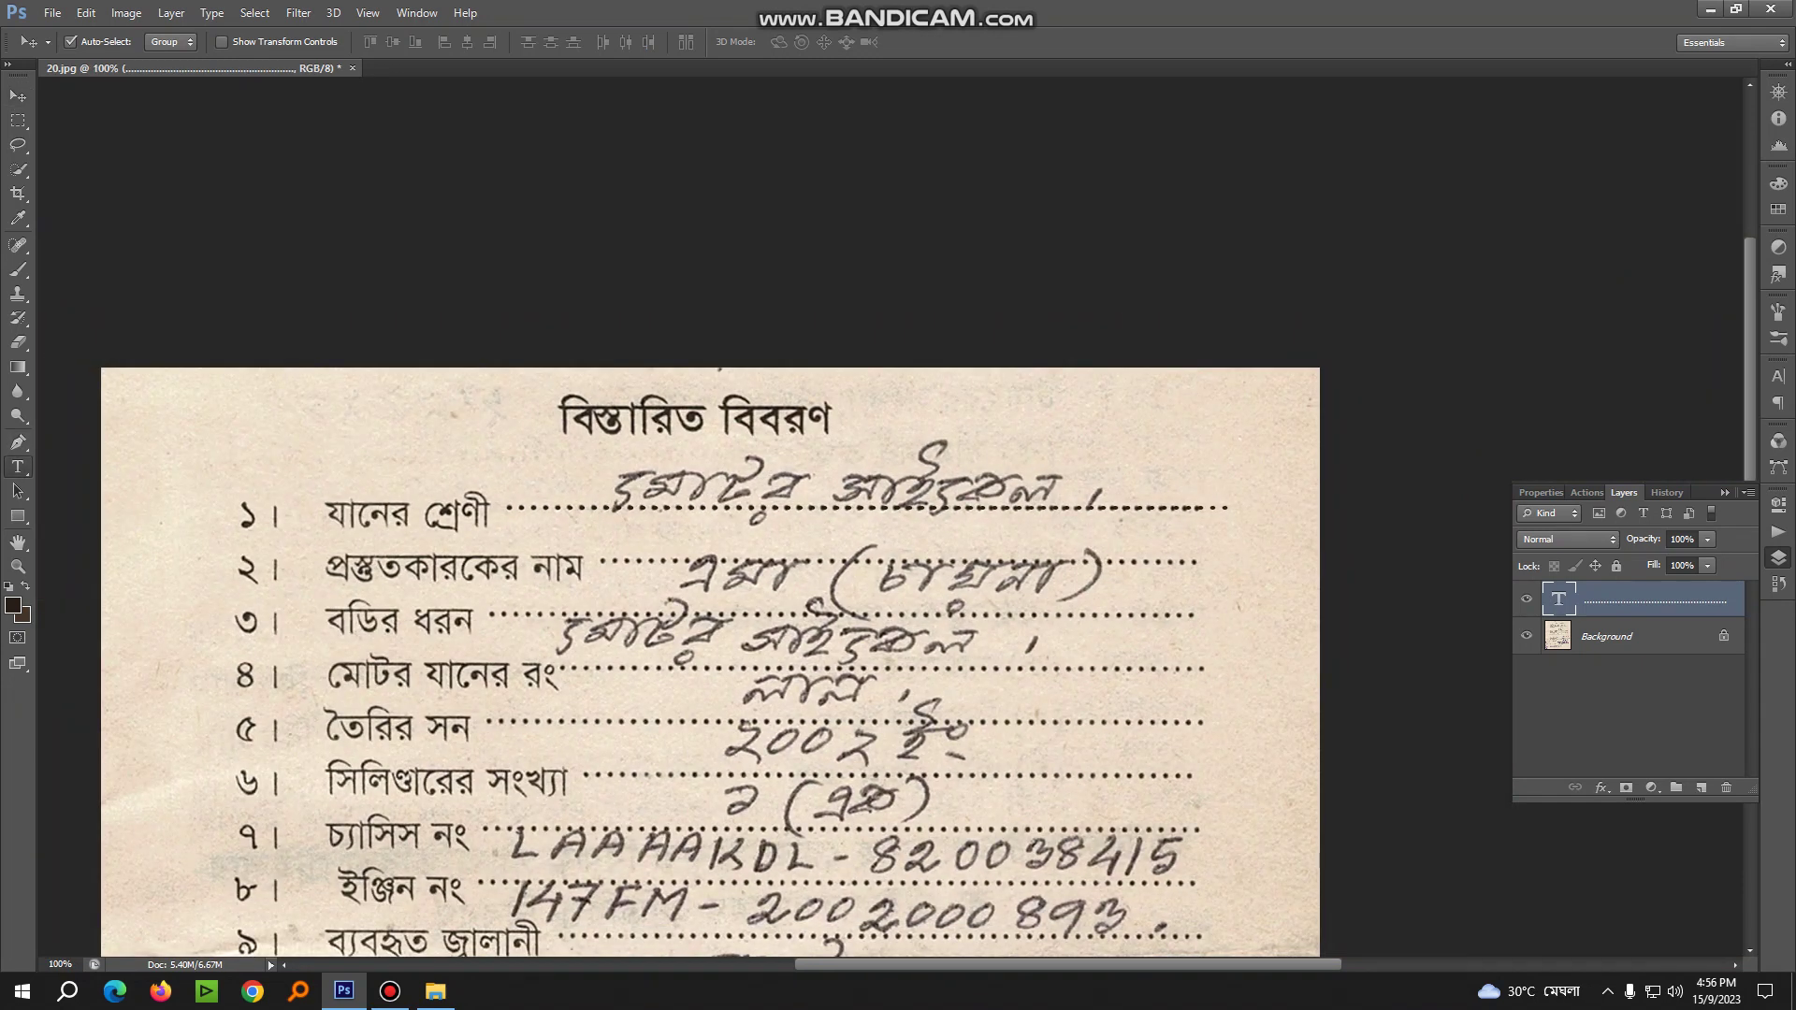
pyautogui.click(1208, 501)
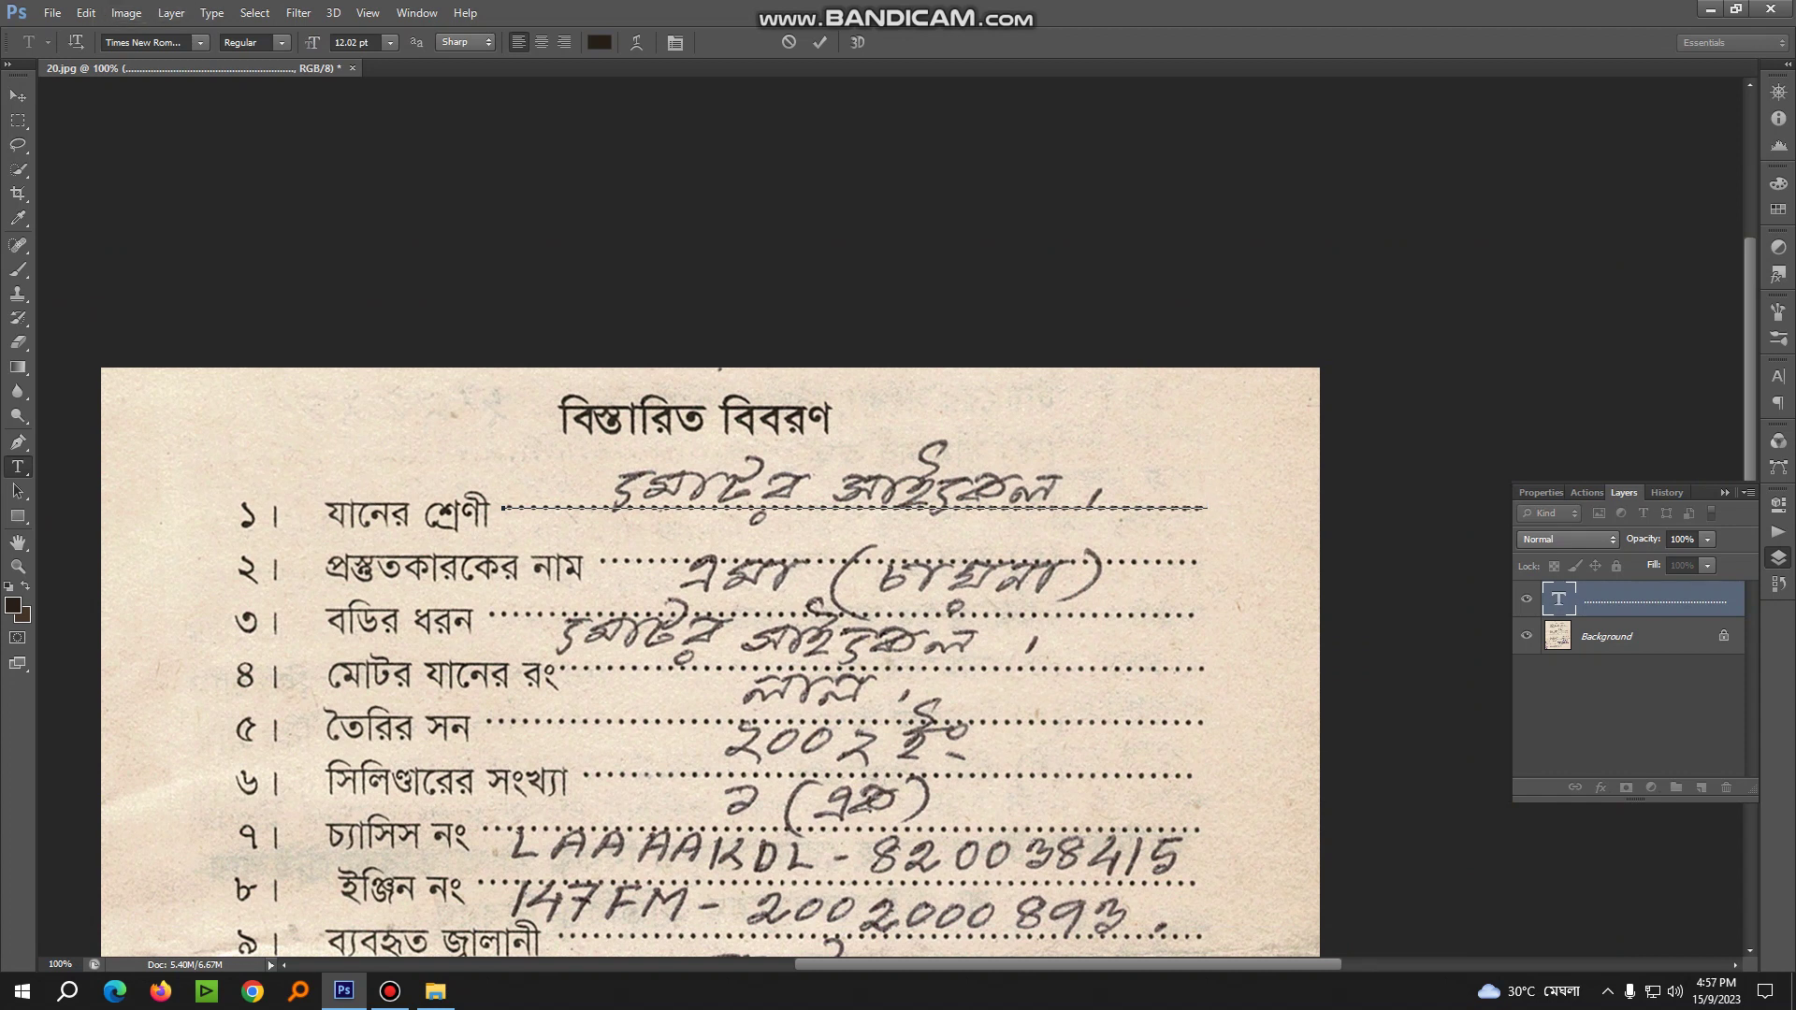
pyautogui.click(17, 95)
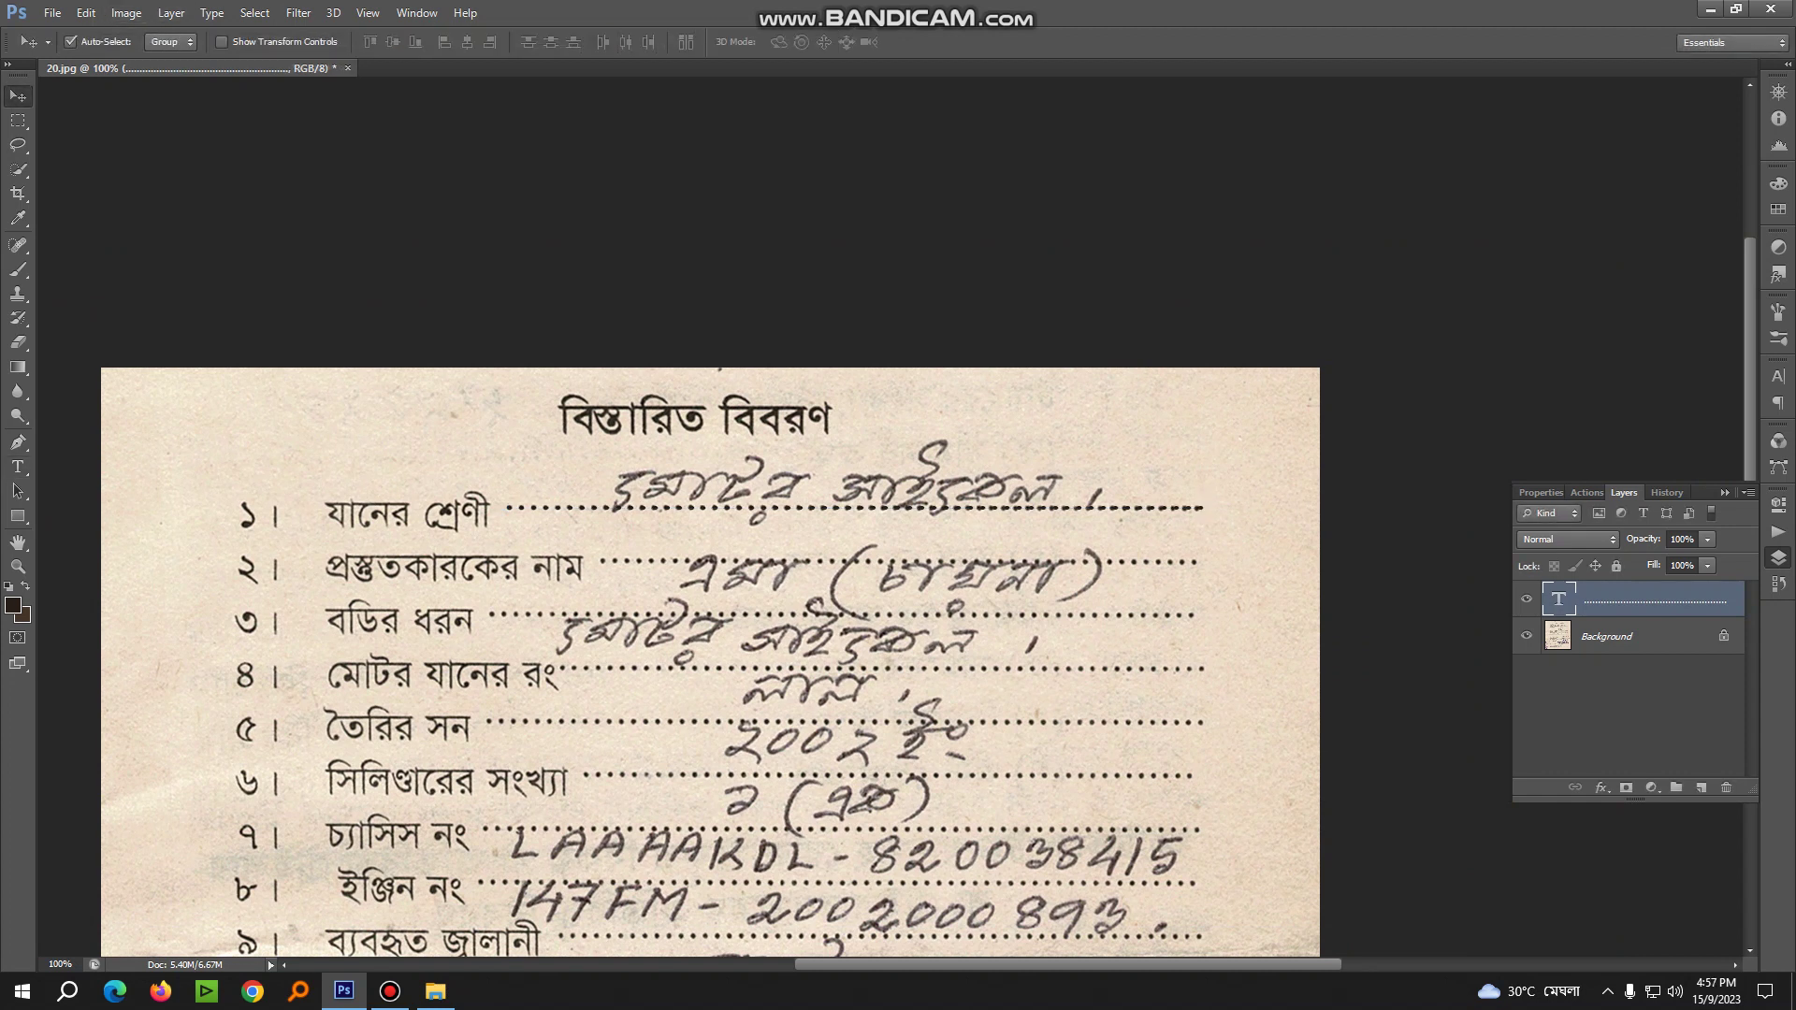
pyautogui.hotkey('ctrl', '+')
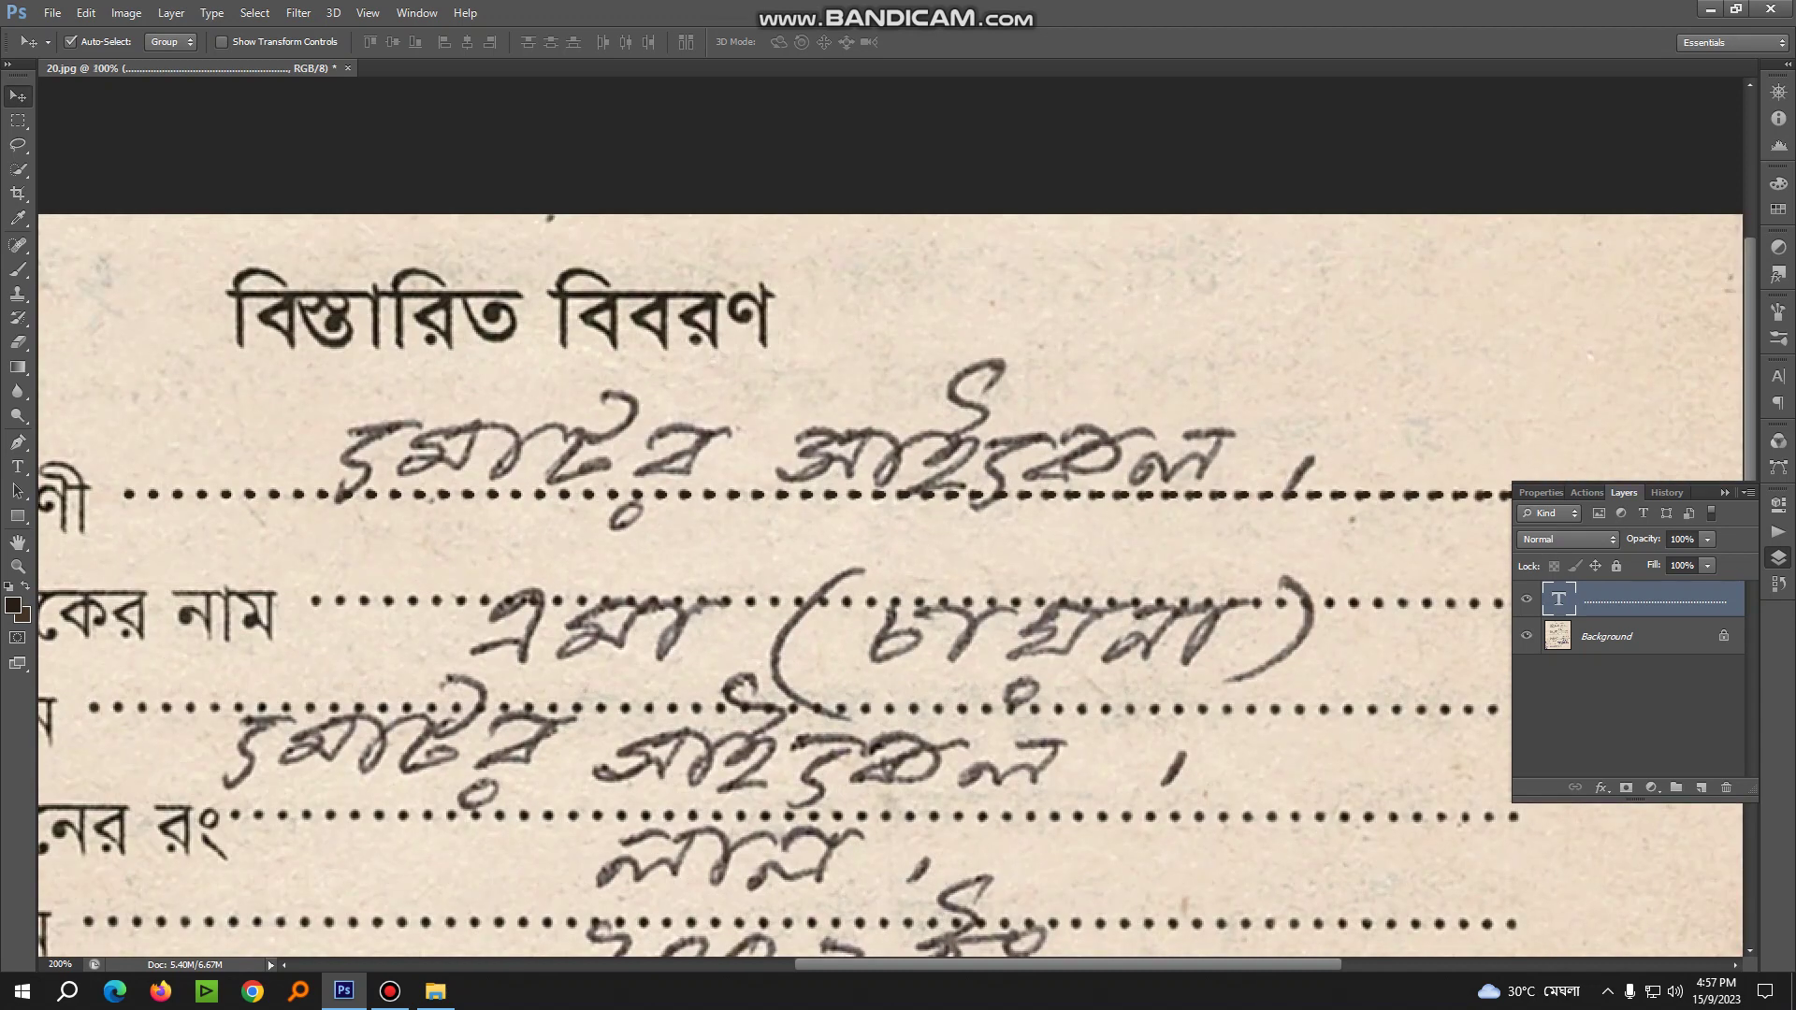
pyautogui.hotkey('ctrl', '-')
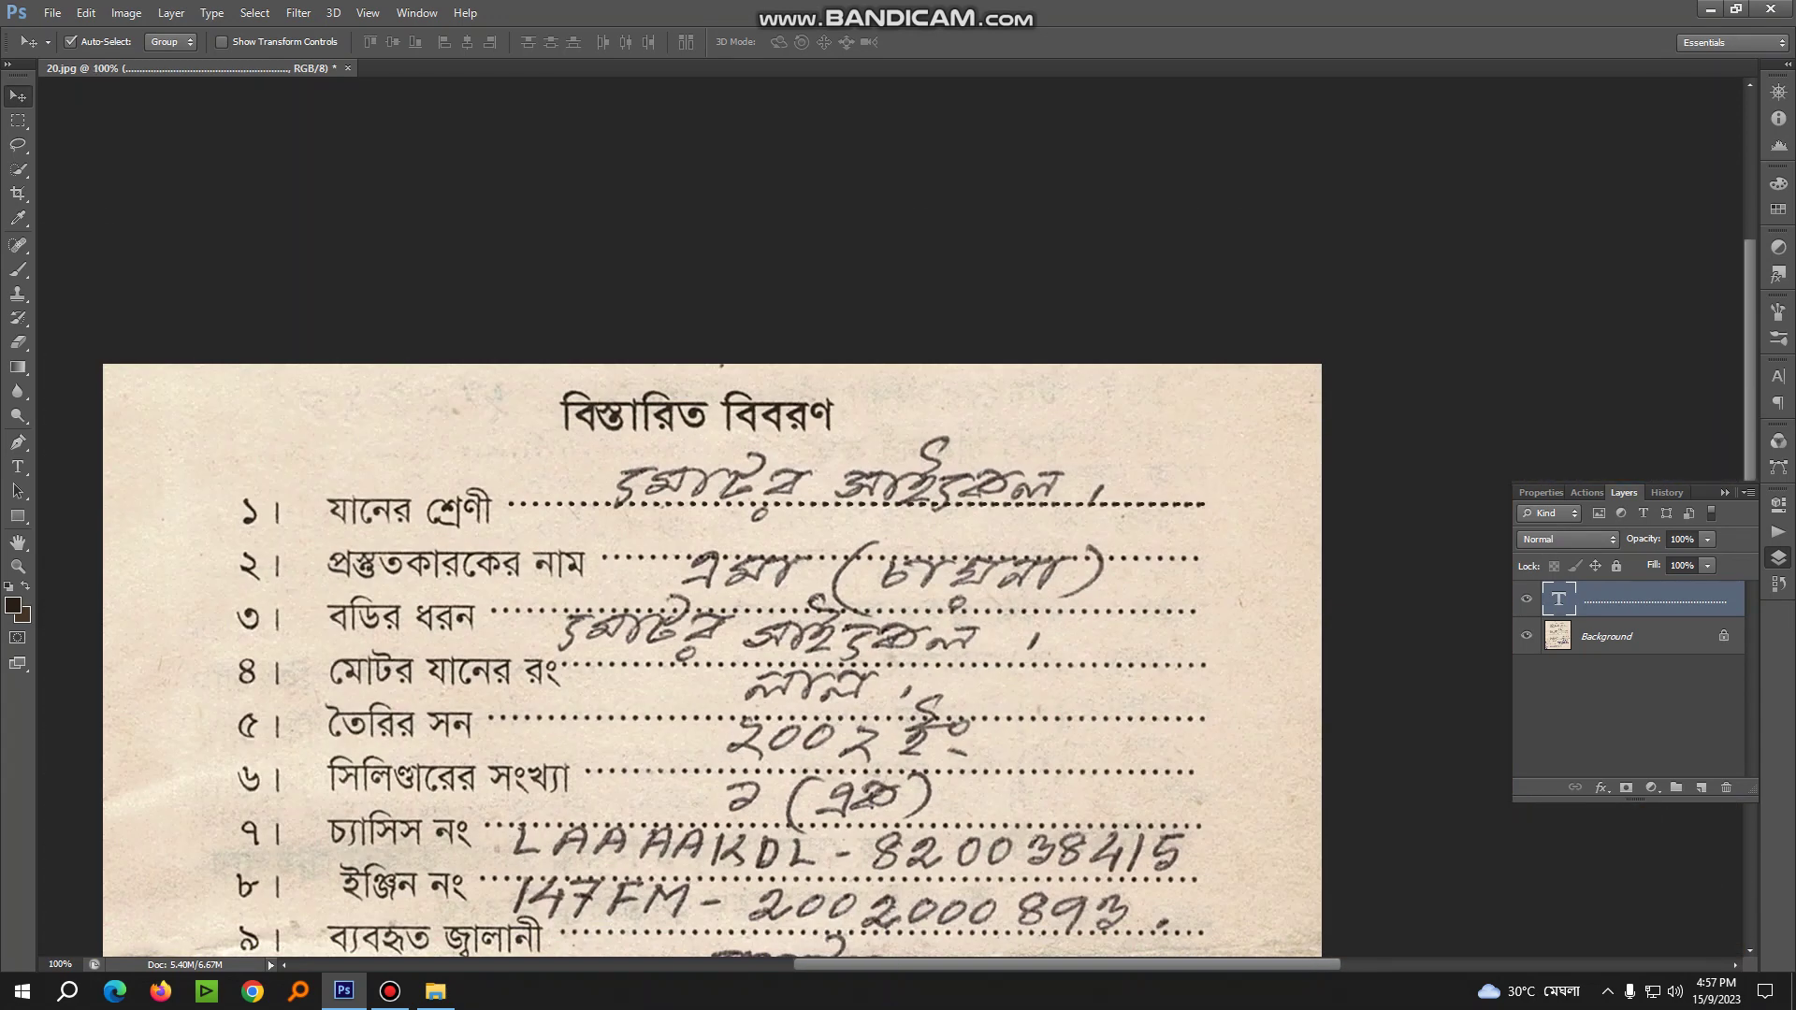
pyautogui.click(1576, 632)
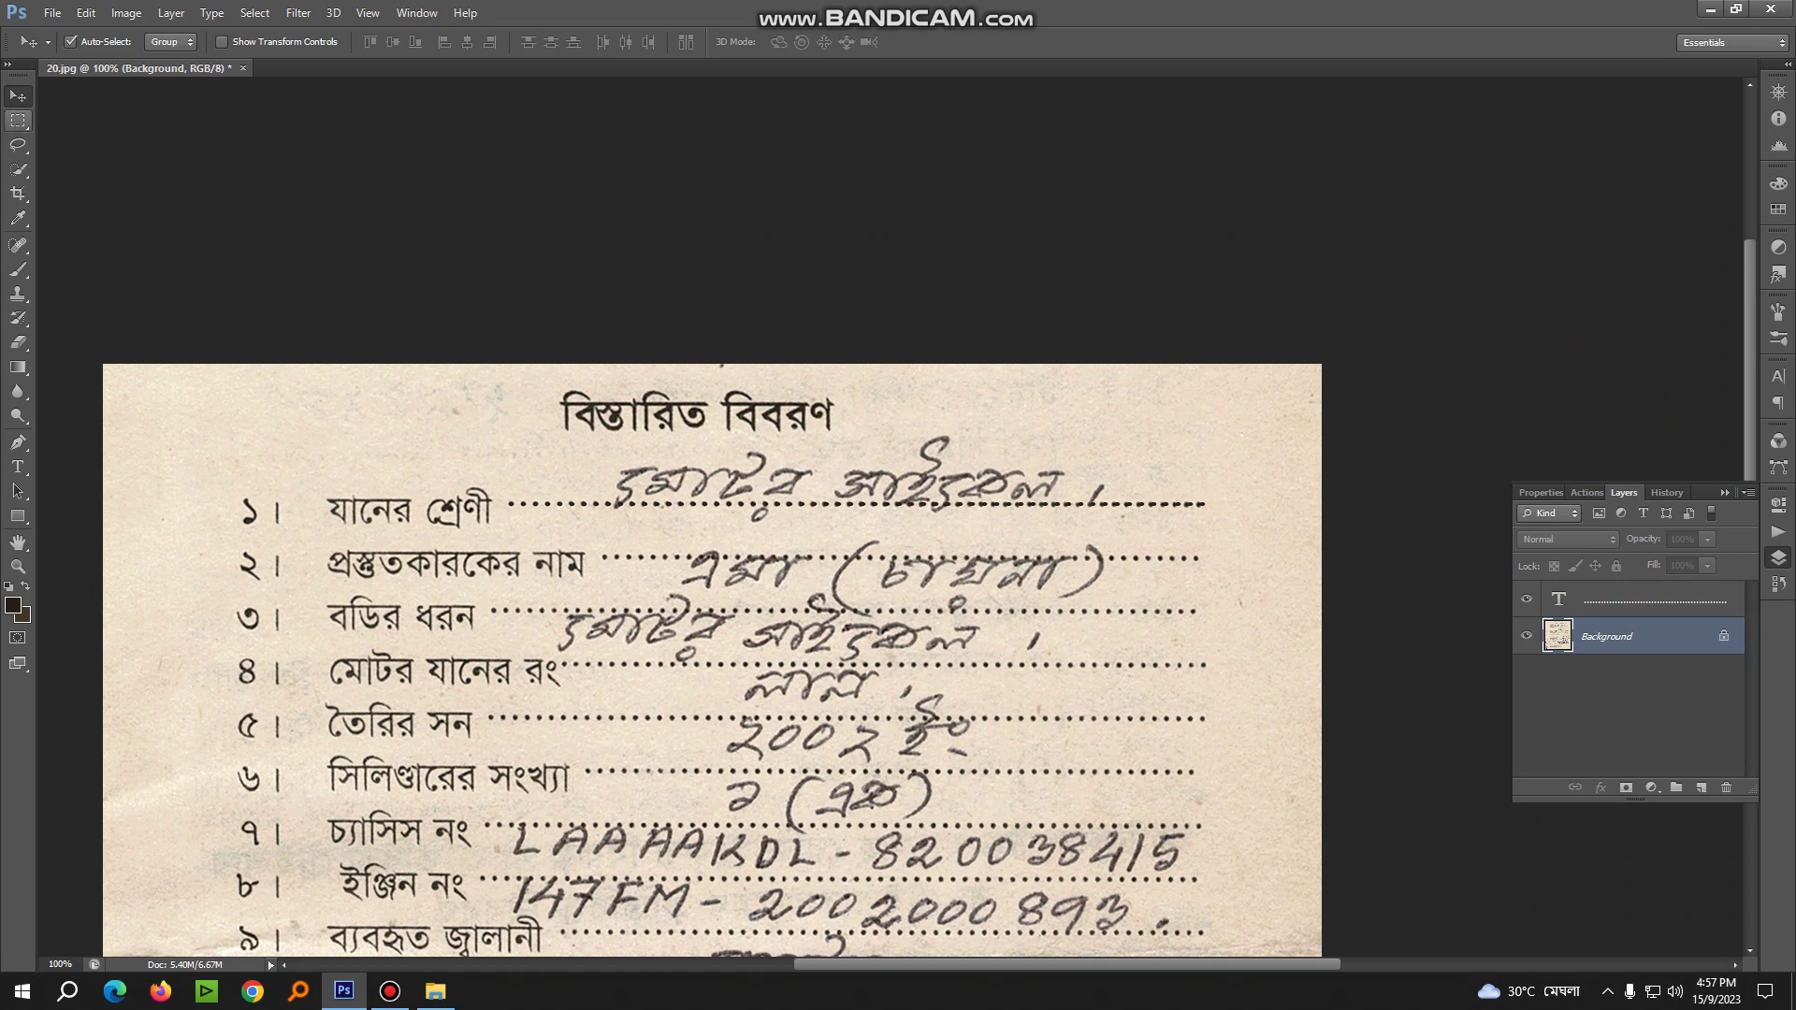
# Copy a blank paper patch from the top-left onto Layer 1 and drag it onto row ১
pyautogui.click(18, 120)
pyautogui.moveTo(110, 374)
pyautogui.mouseDown()
pyautogui.moveTo(241, 477)
pyautogui.moveTo(553, 460)
pyautogui.mouseUp()
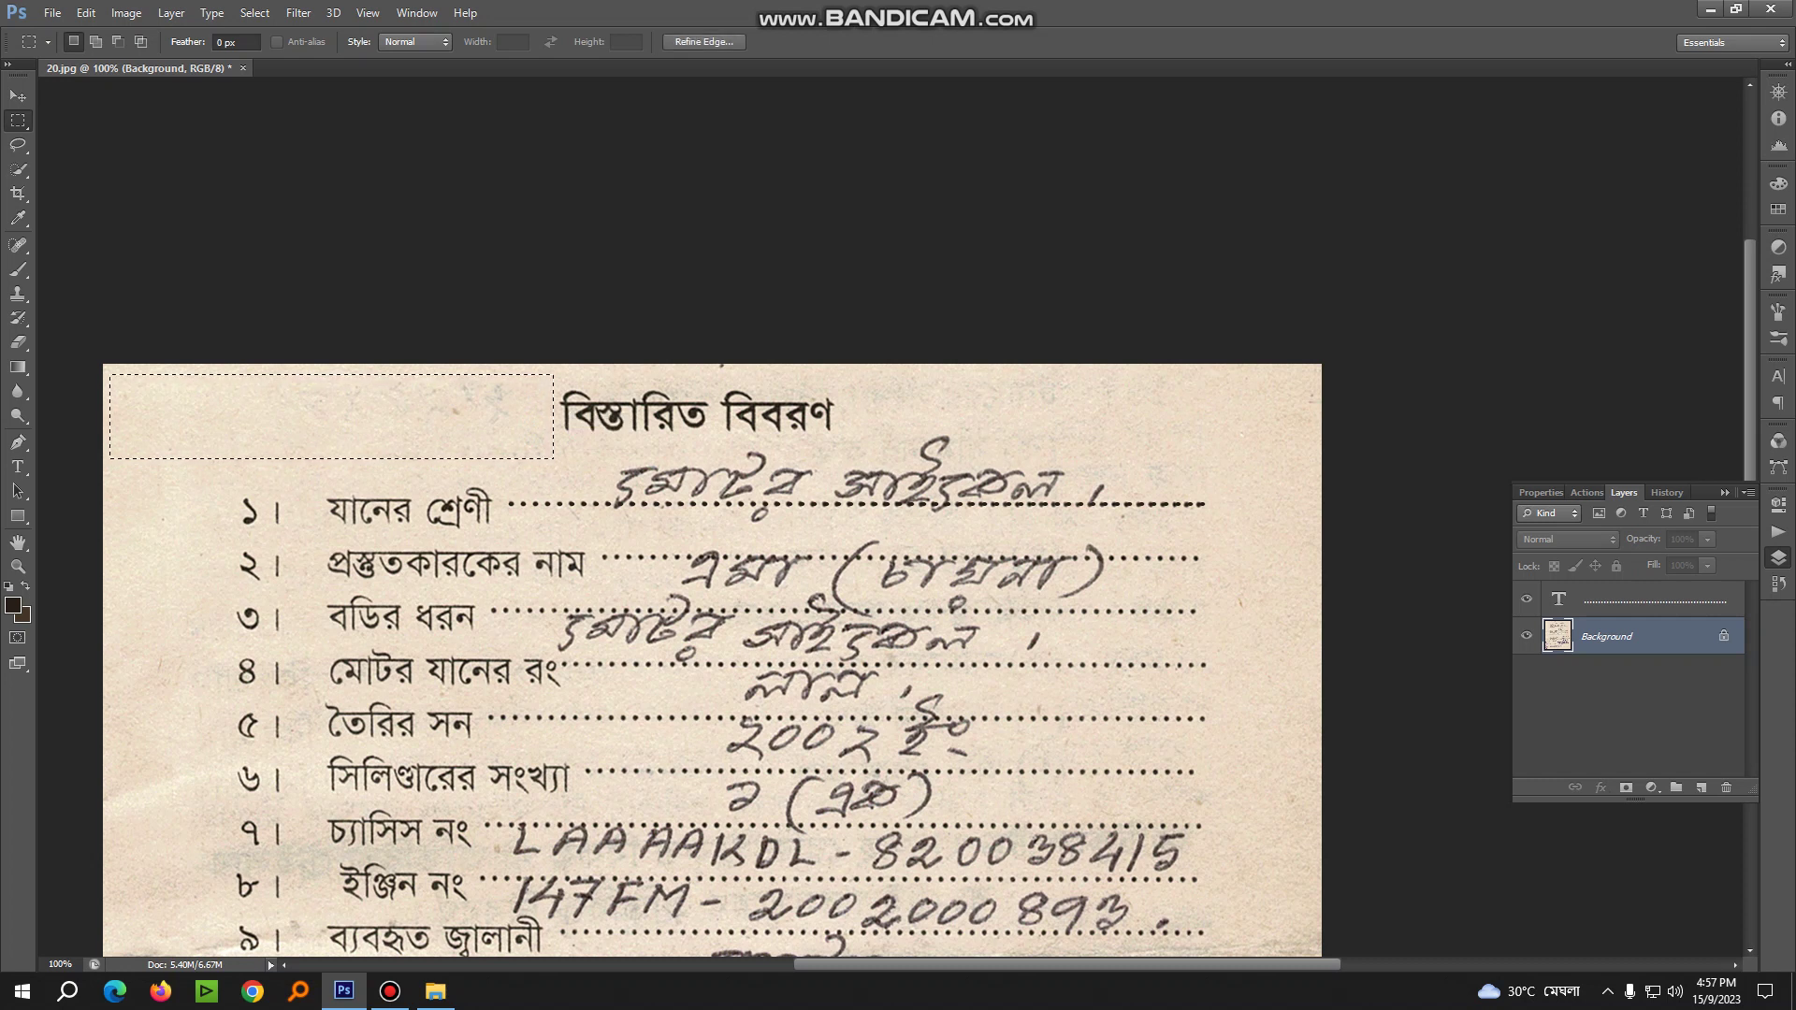
pyautogui.hotkey('ctrl', 'j')
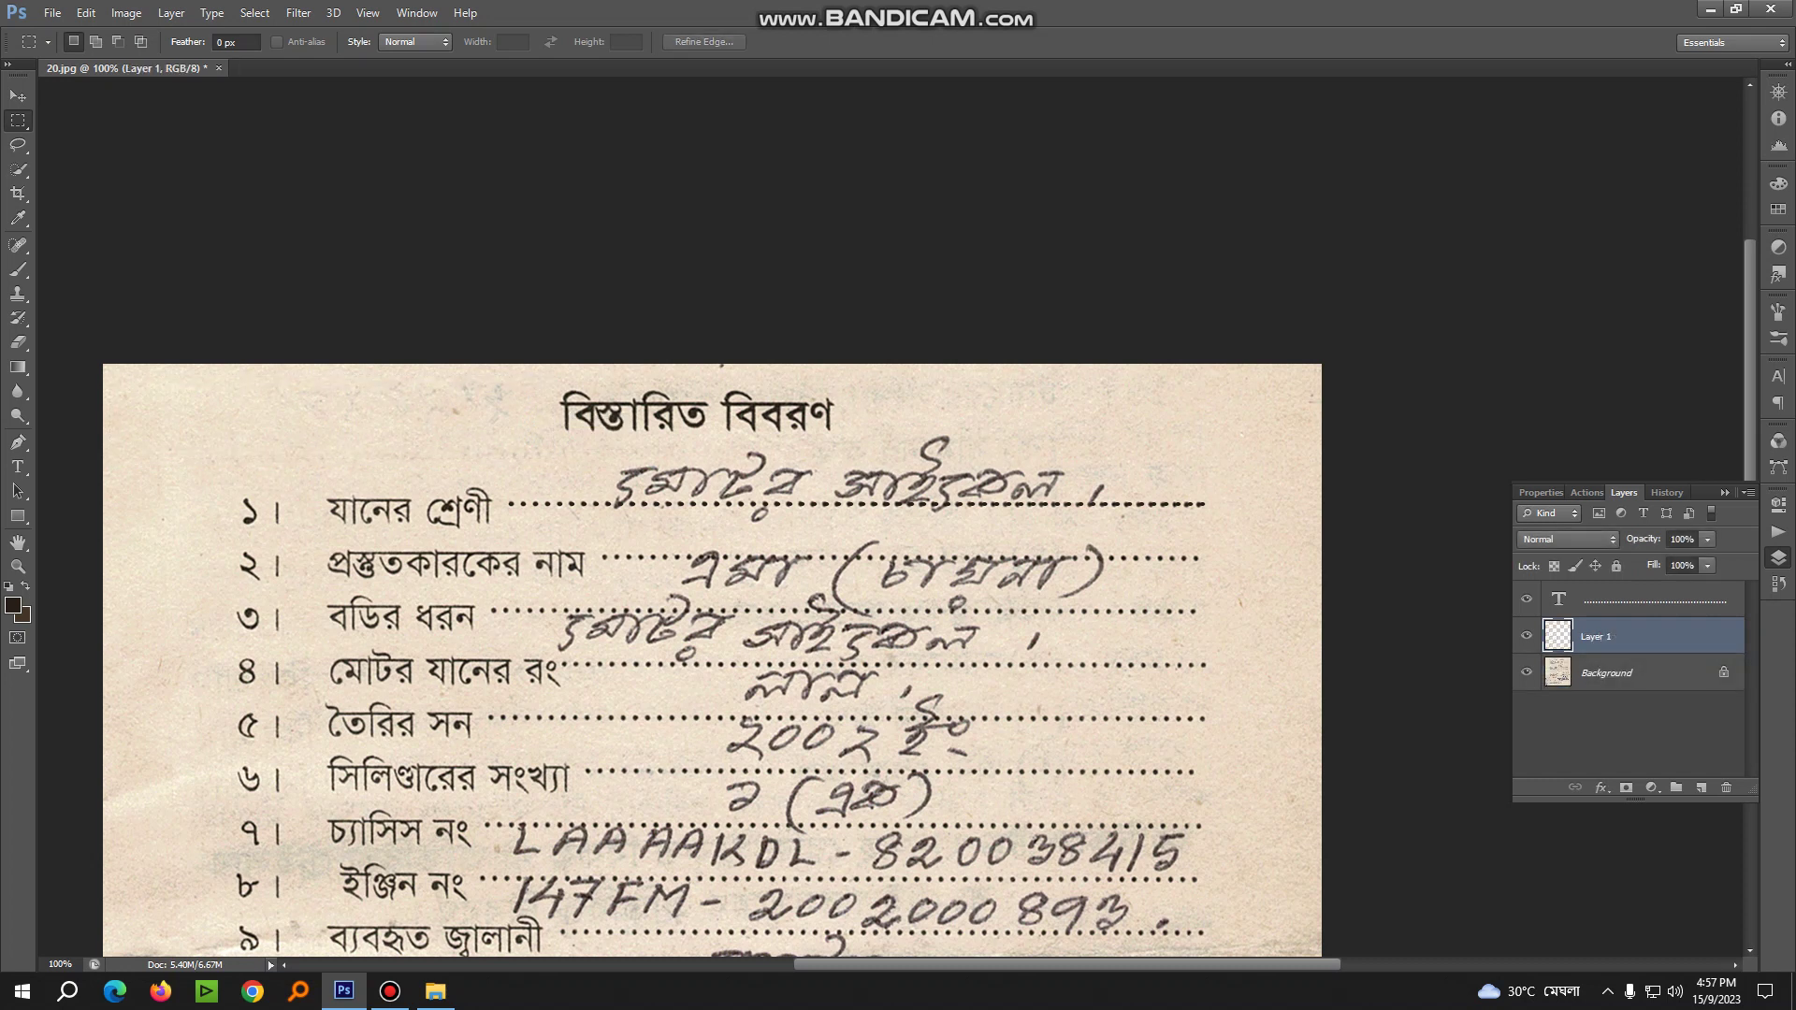
pyautogui.press('v')
pyautogui.moveTo(332, 391)
pyautogui.mouseDown()
pyautogui.moveTo(760, 457)
pyautogui.moveTo(705, 454)
pyautogui.mouseUp()
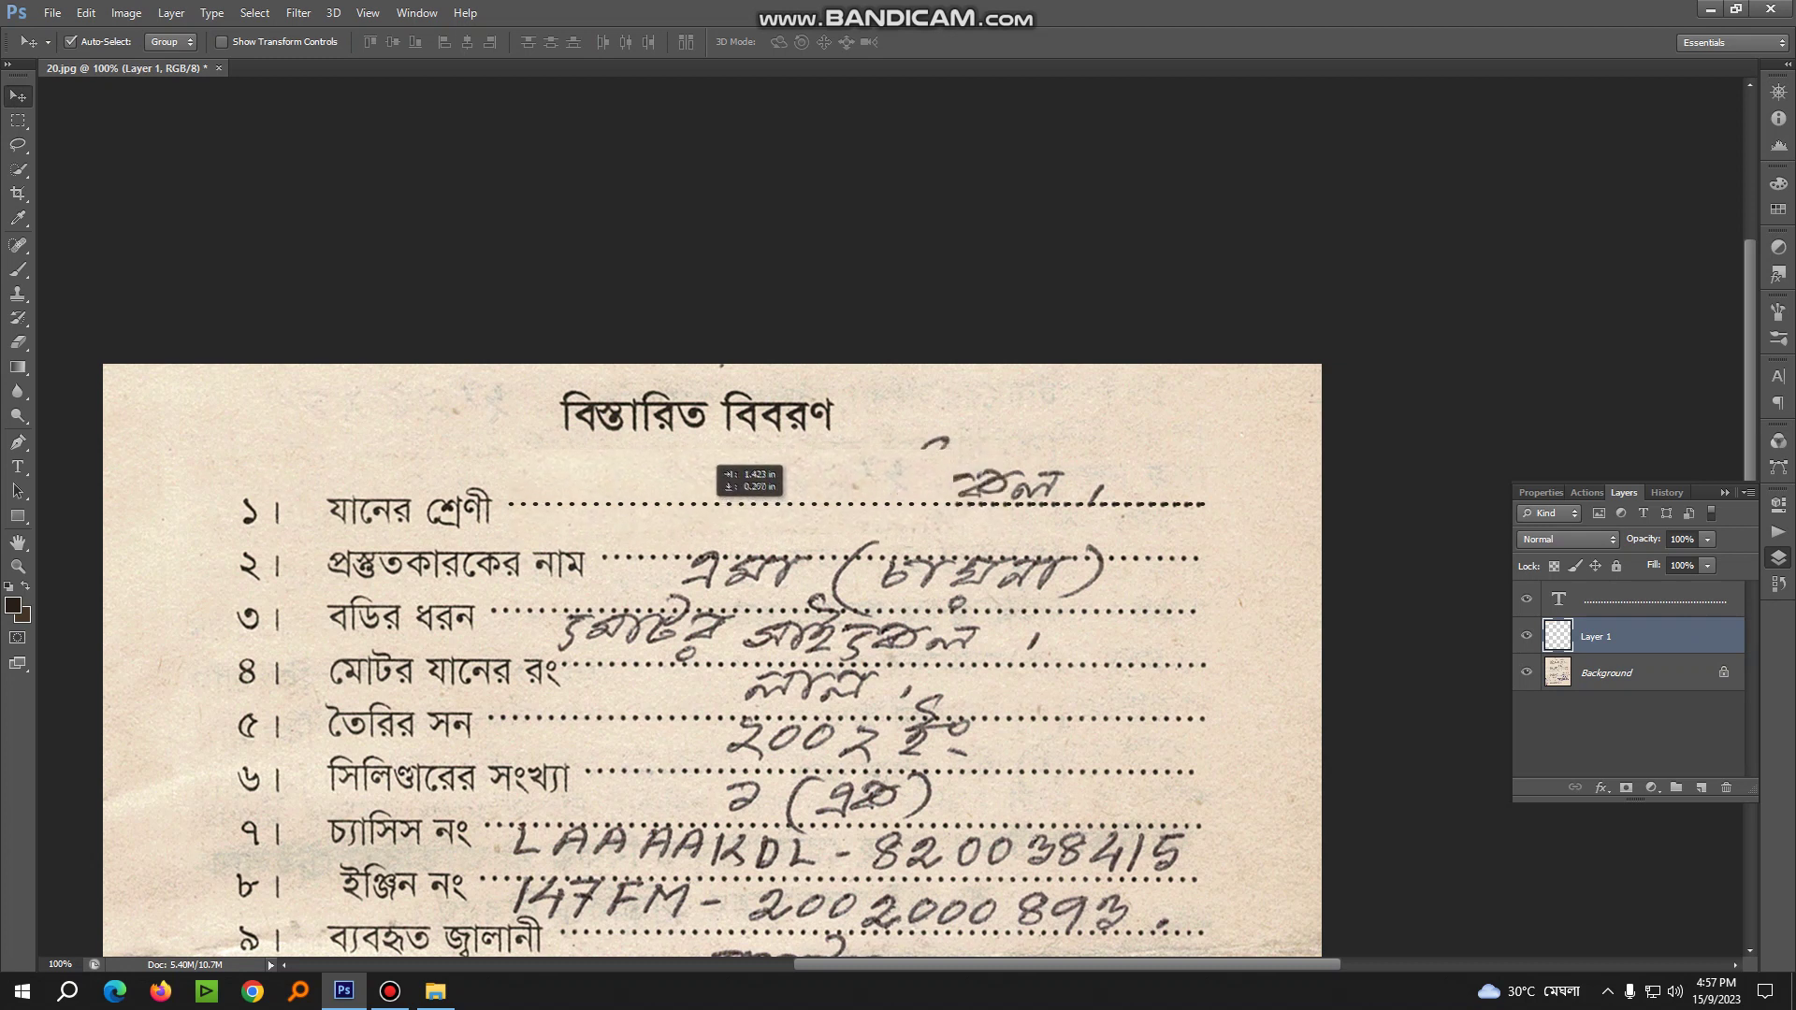
pyautogui.moveTo(706, 455); pyautogui.dragTo(698, 447)
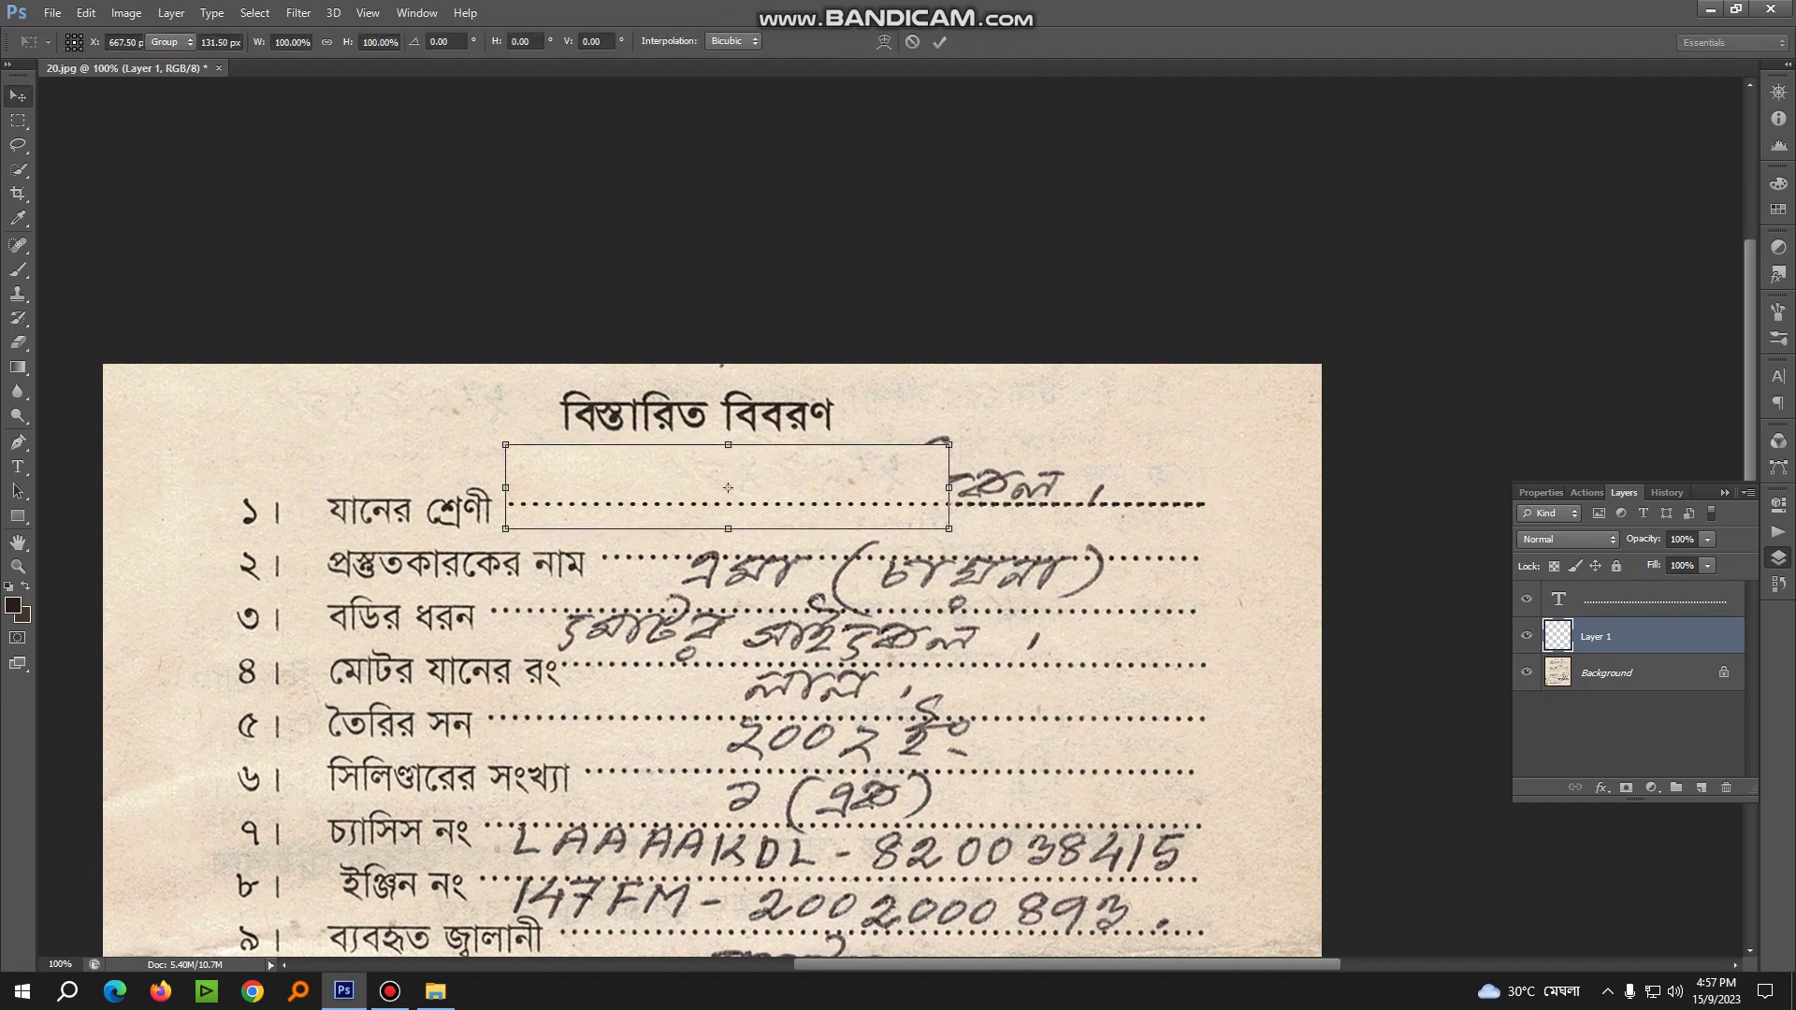
# Position the paper patch to fully cover row 1's handwritten entry
pyautogui.hotkey('ctrl', '+')
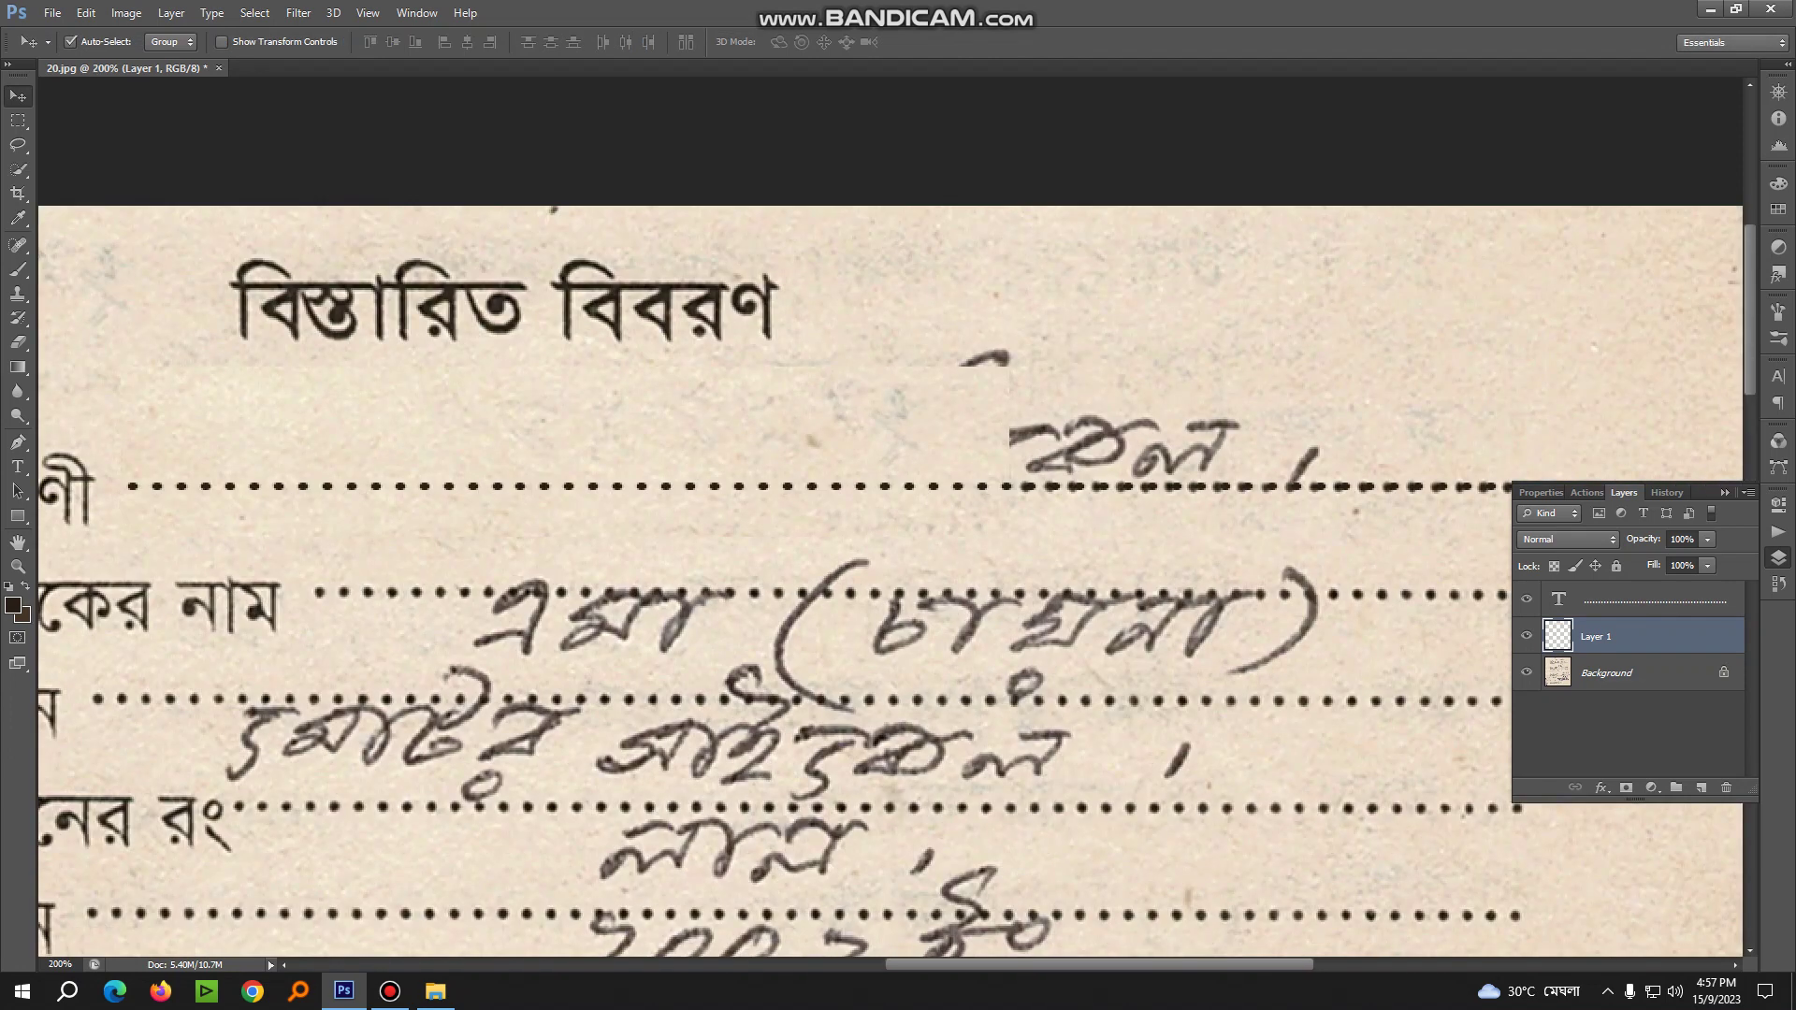
pyautogui.hotkey('ctrl', '-')
pyautogui.moveTo(828, 433); pyautogui.dragTo(1111, 440)
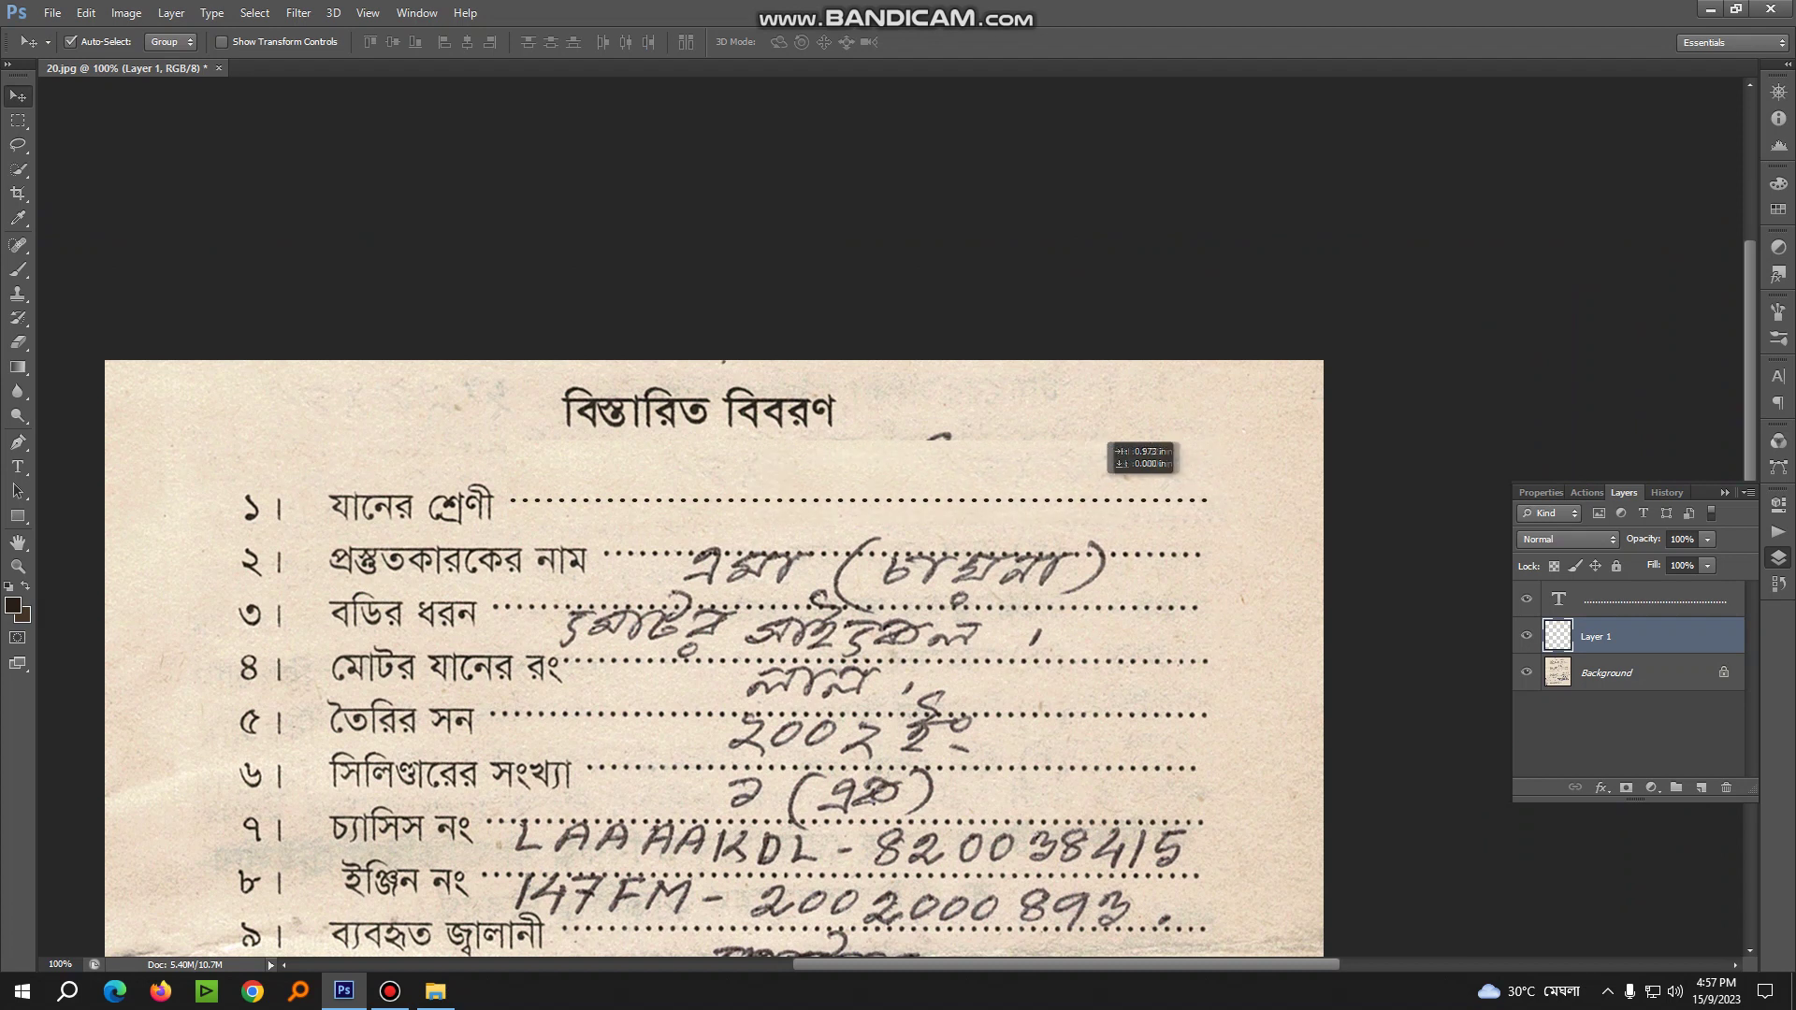
pyautogui.moveTo(1111, 440); pyautogui.dragTo(1084, 439)
pyautogui.hotkey('ctrl', 'j')
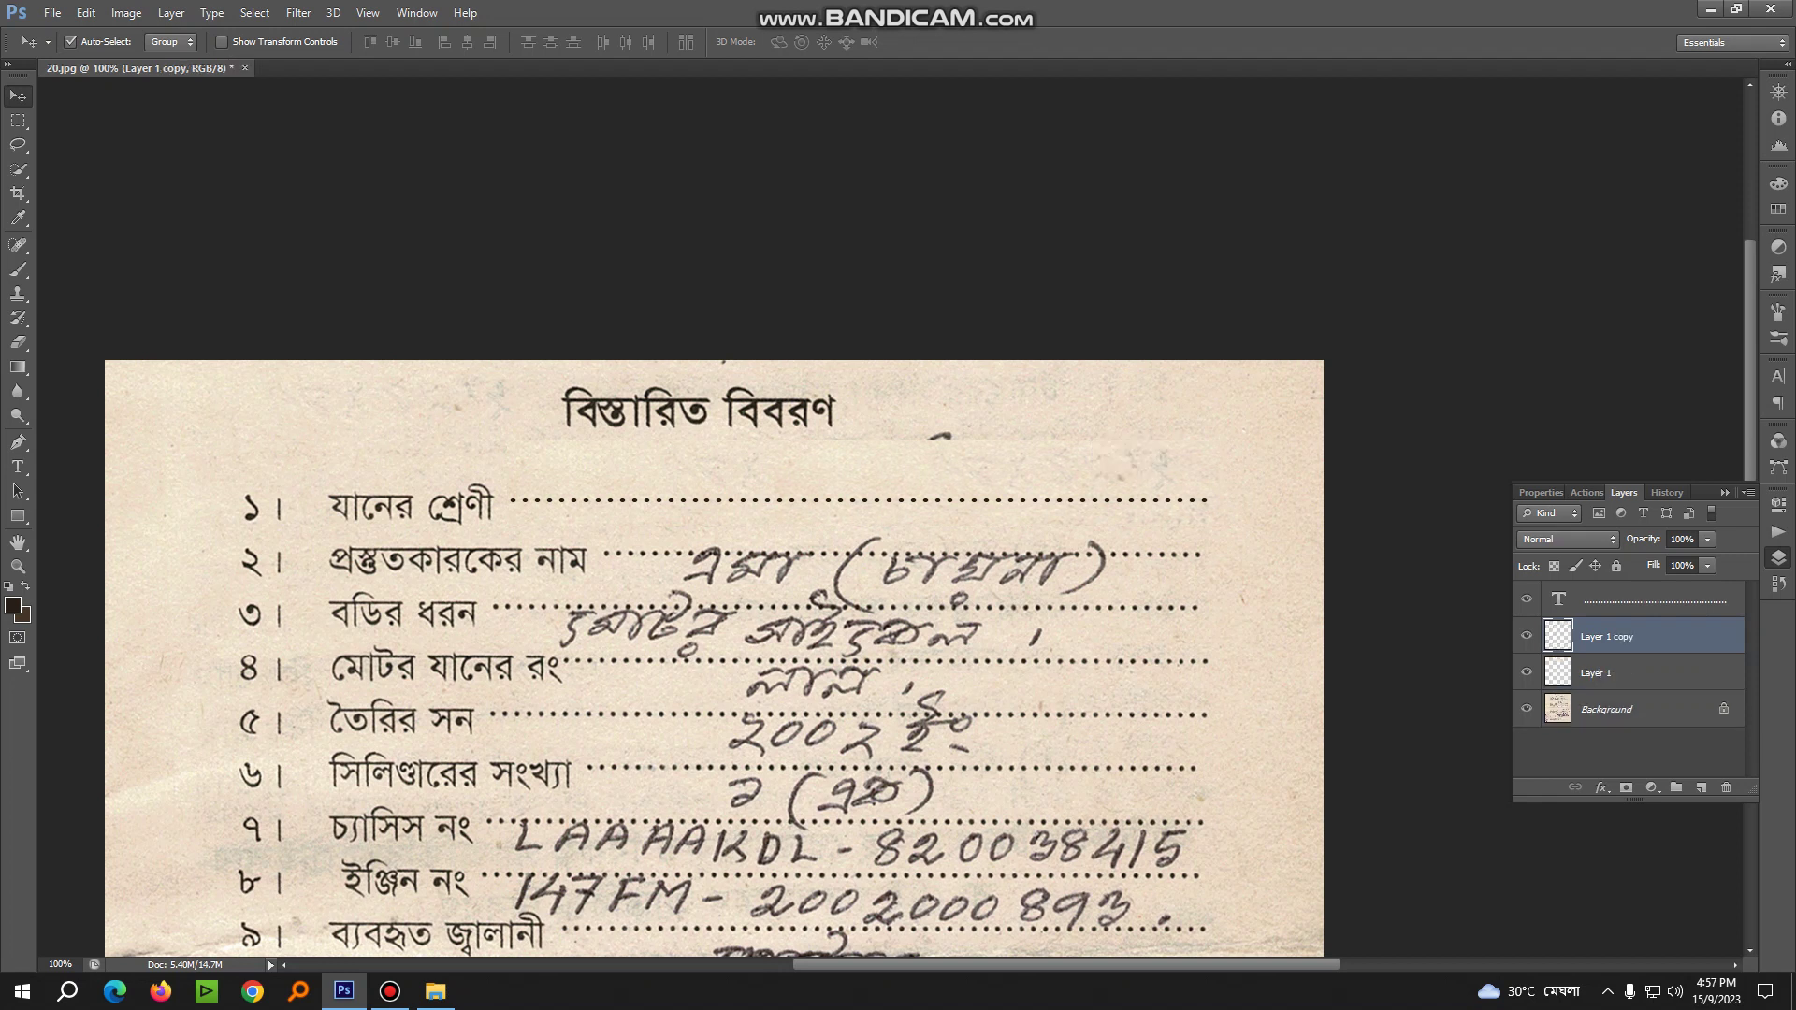
pyautogui.hotkey('ctrl', 'z')
pyautogui.hotkey('ctrl', 'z')
pyautogui.hotkey('ctrl', 'z')
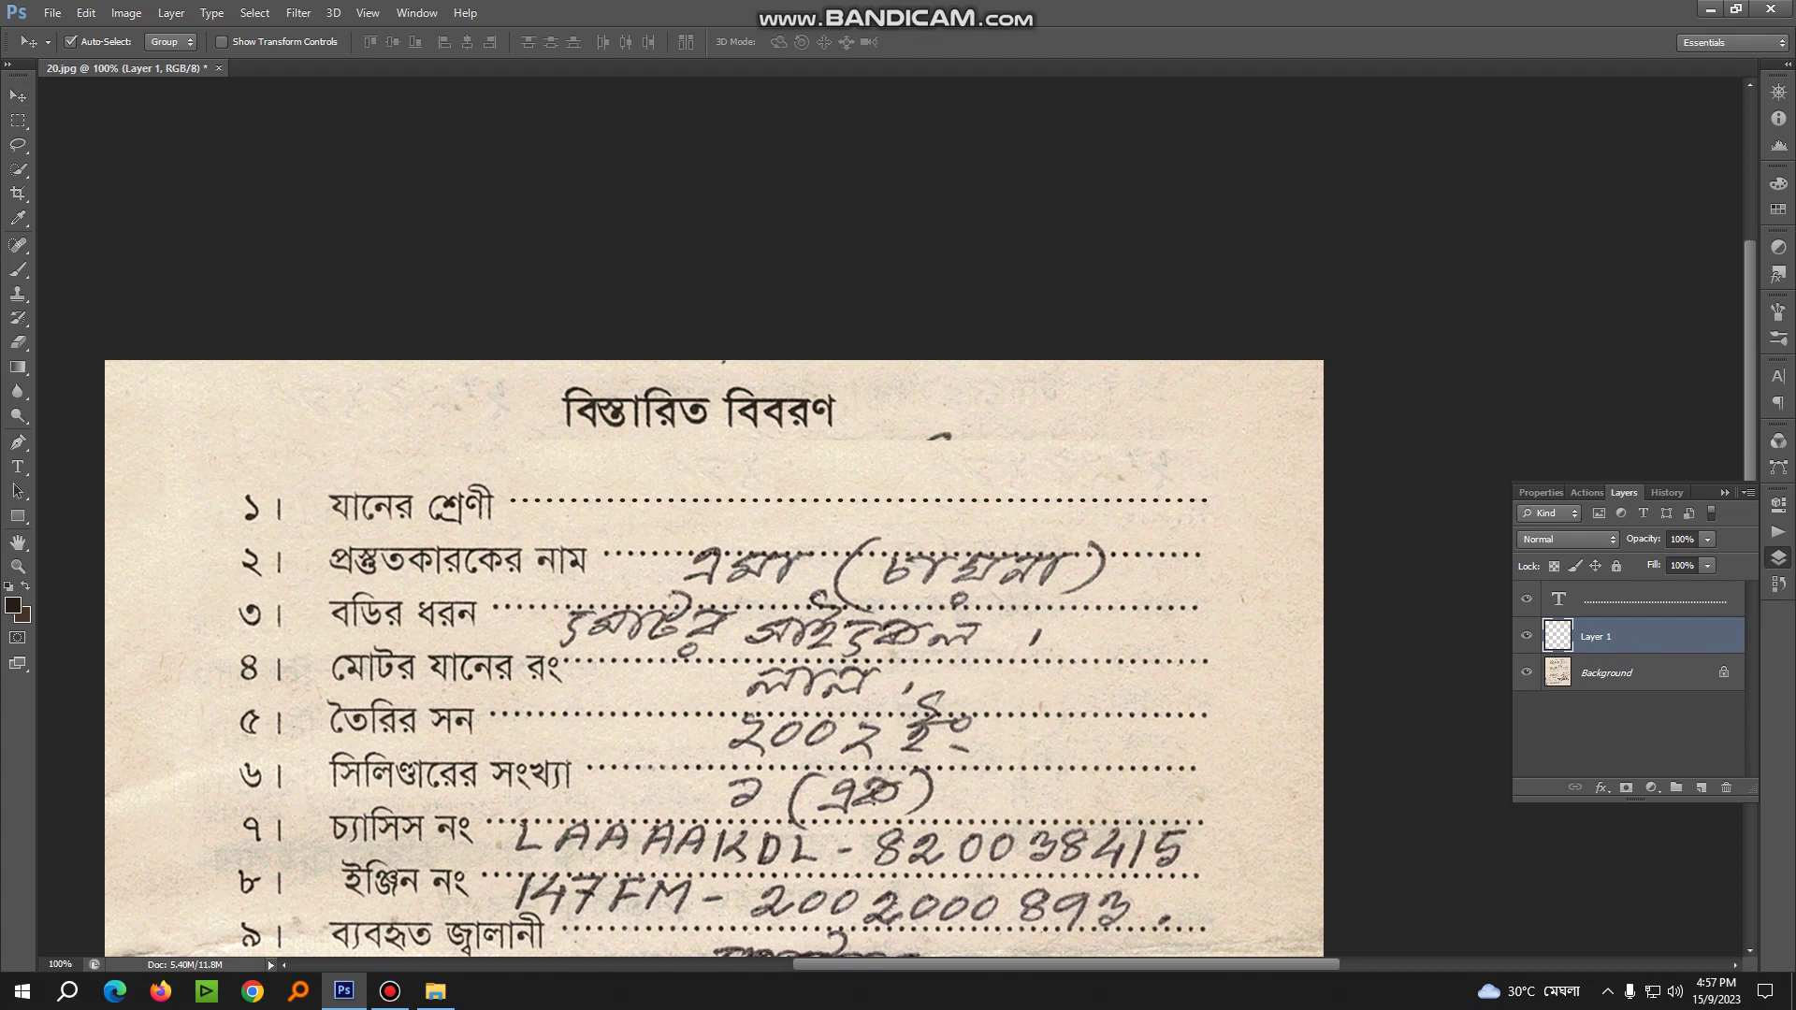
pyautogui.hotkey('ctrl', 't')
# Clone paper texture over the ink mark above row 1 on the Background layer
pyautogui.press('Return')
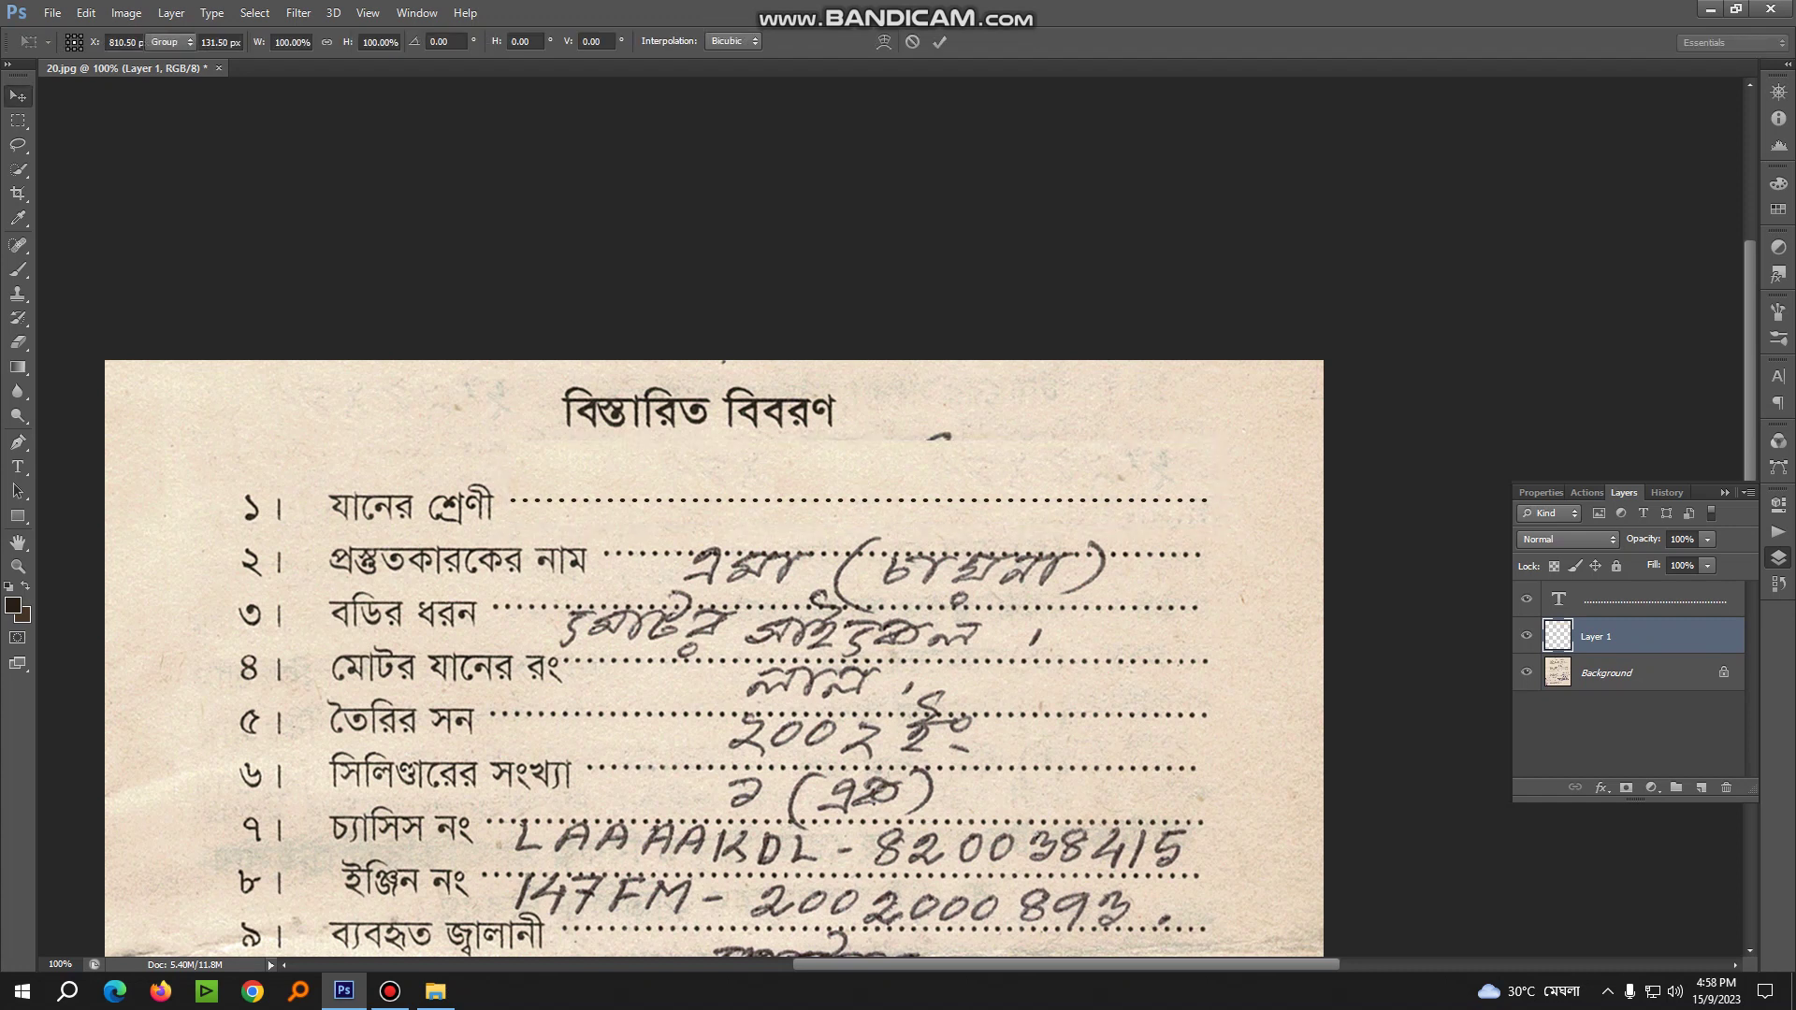
pyautogui.hotkey('ctrl', '+')
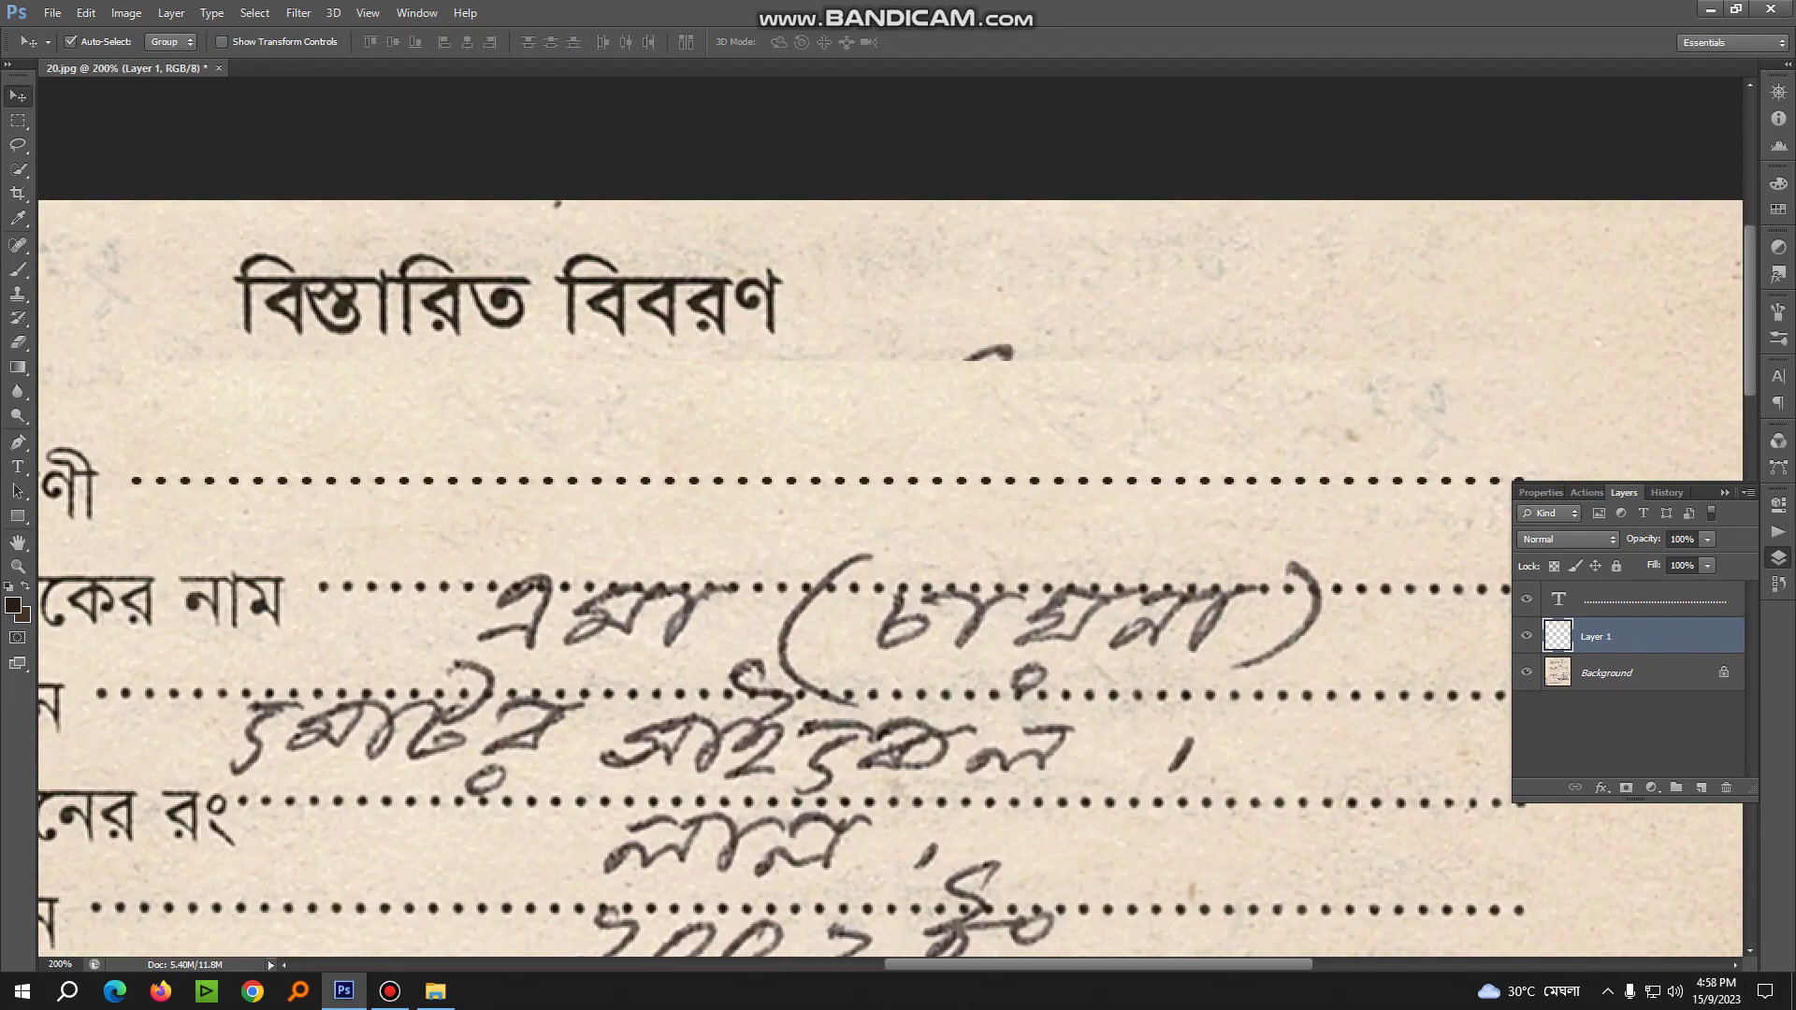
pyautogui.click(17, 293)
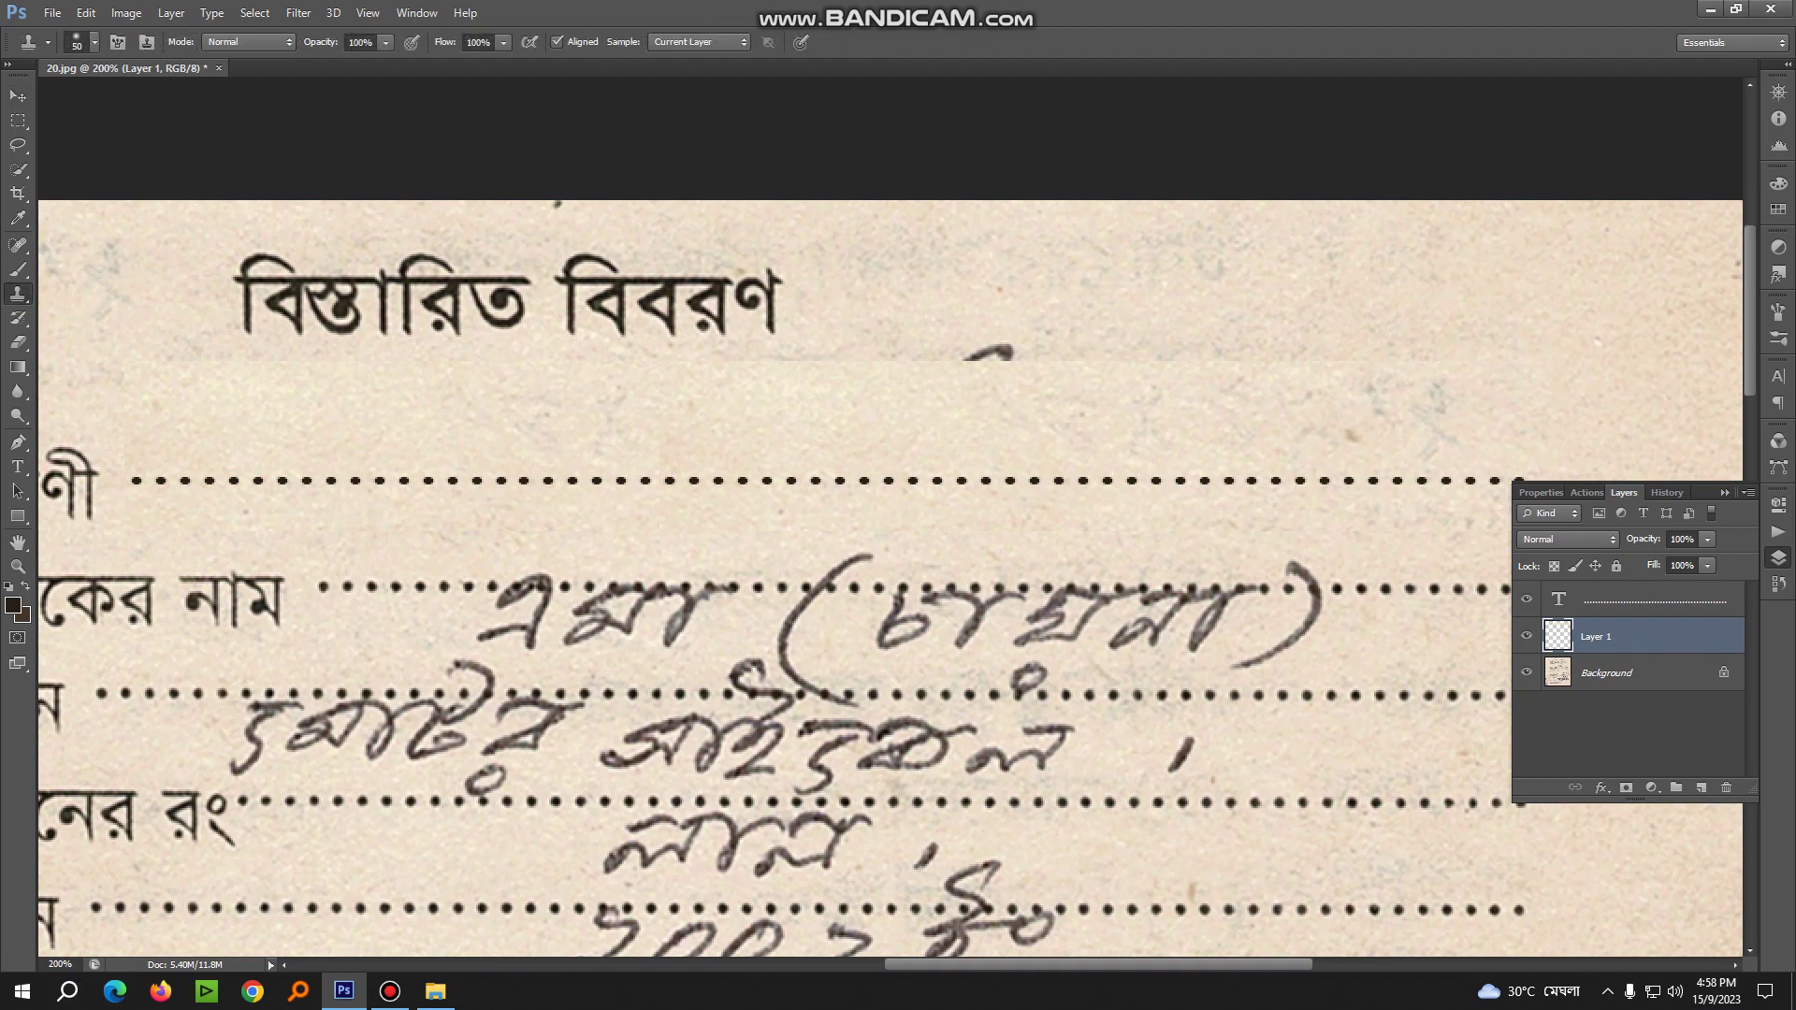
pyautogui.click(1607, 672)
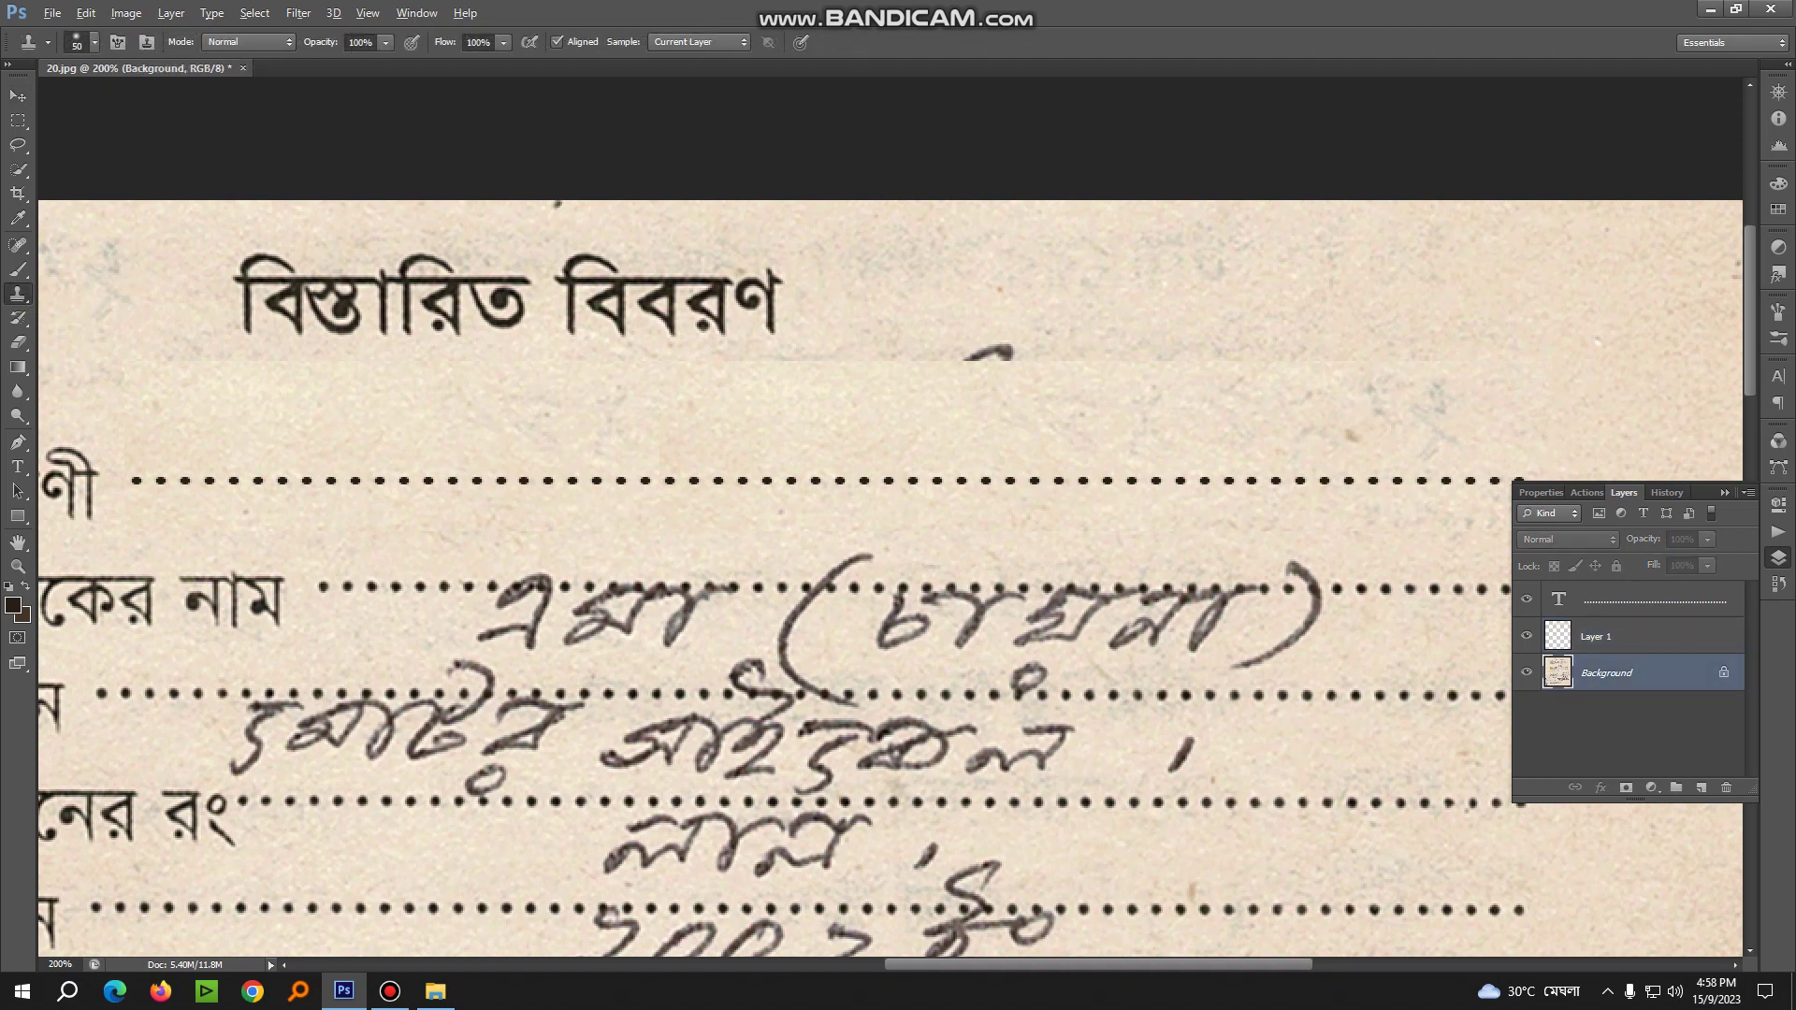
pyautogui.moveTo(1010, 352); pyautogui.dragTo(981, 353)
pyautogui.moveTo(1009, 353); pyautogui.dragTo(977, 356)
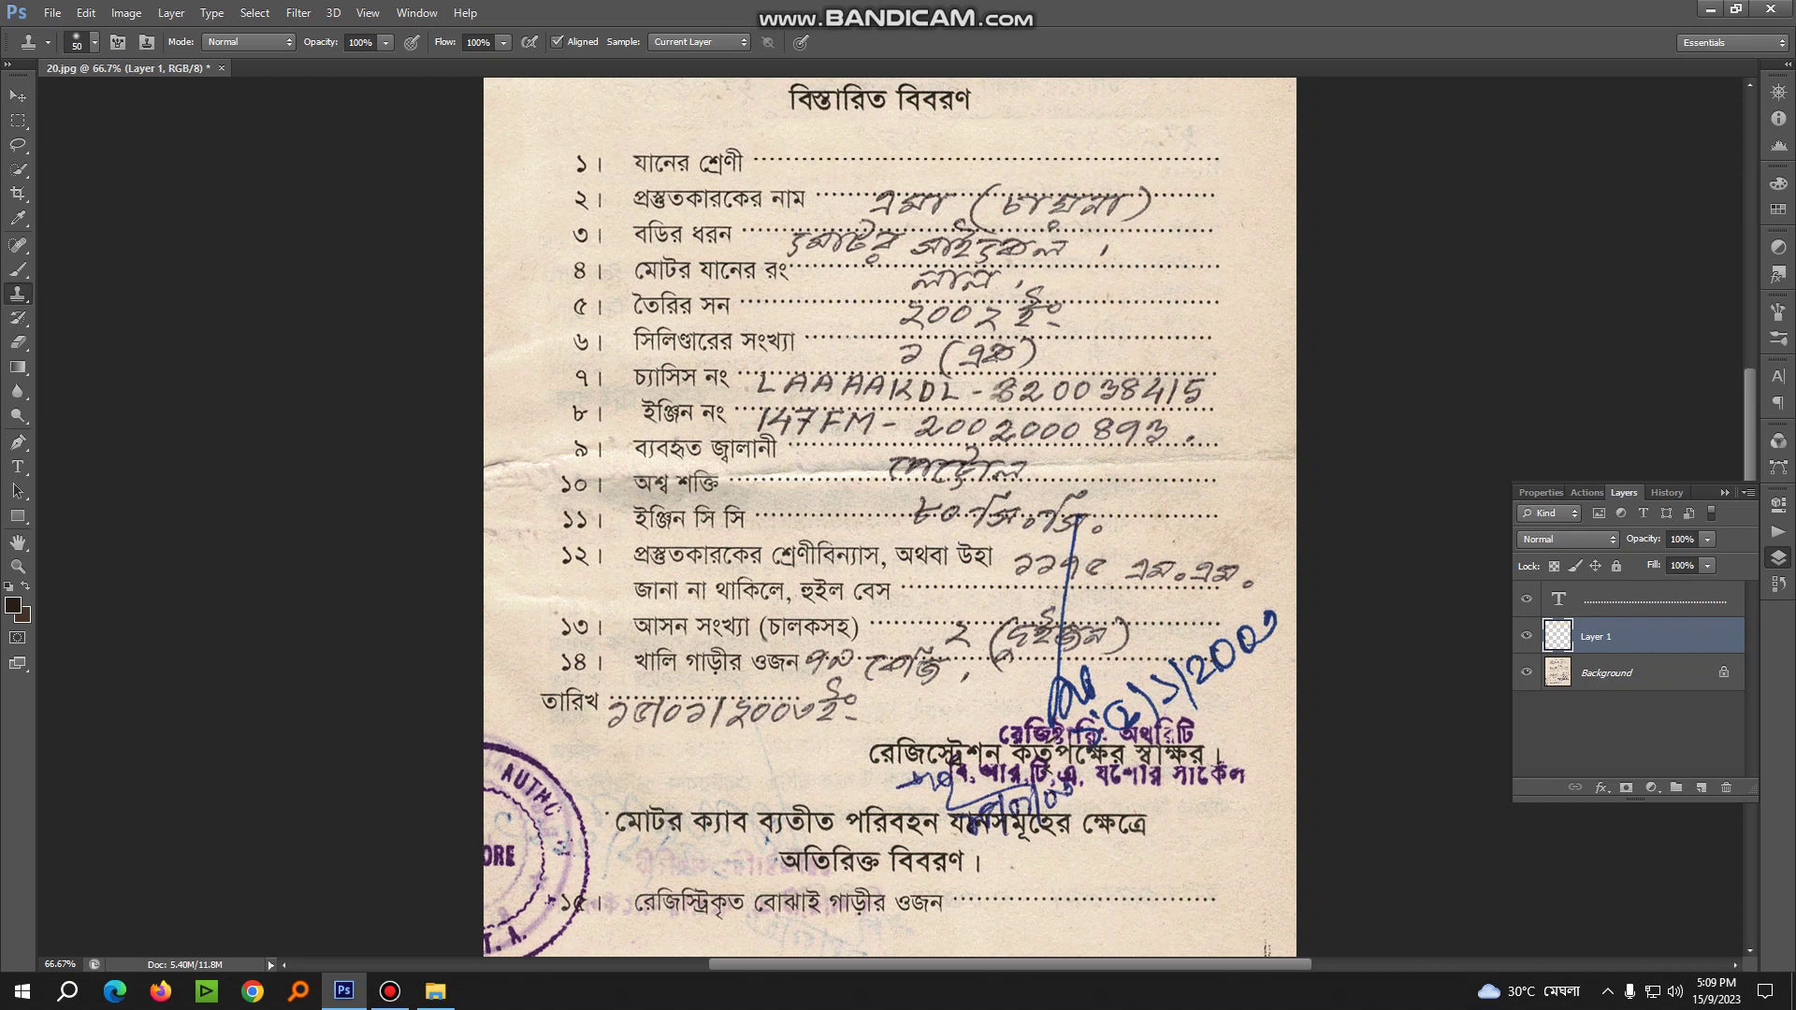
# At 100% zoom, clone away the ink mark before the 2002 entry
pyautogui.hotkey('ctrl', '+')
pyautogui.click(903, 383)
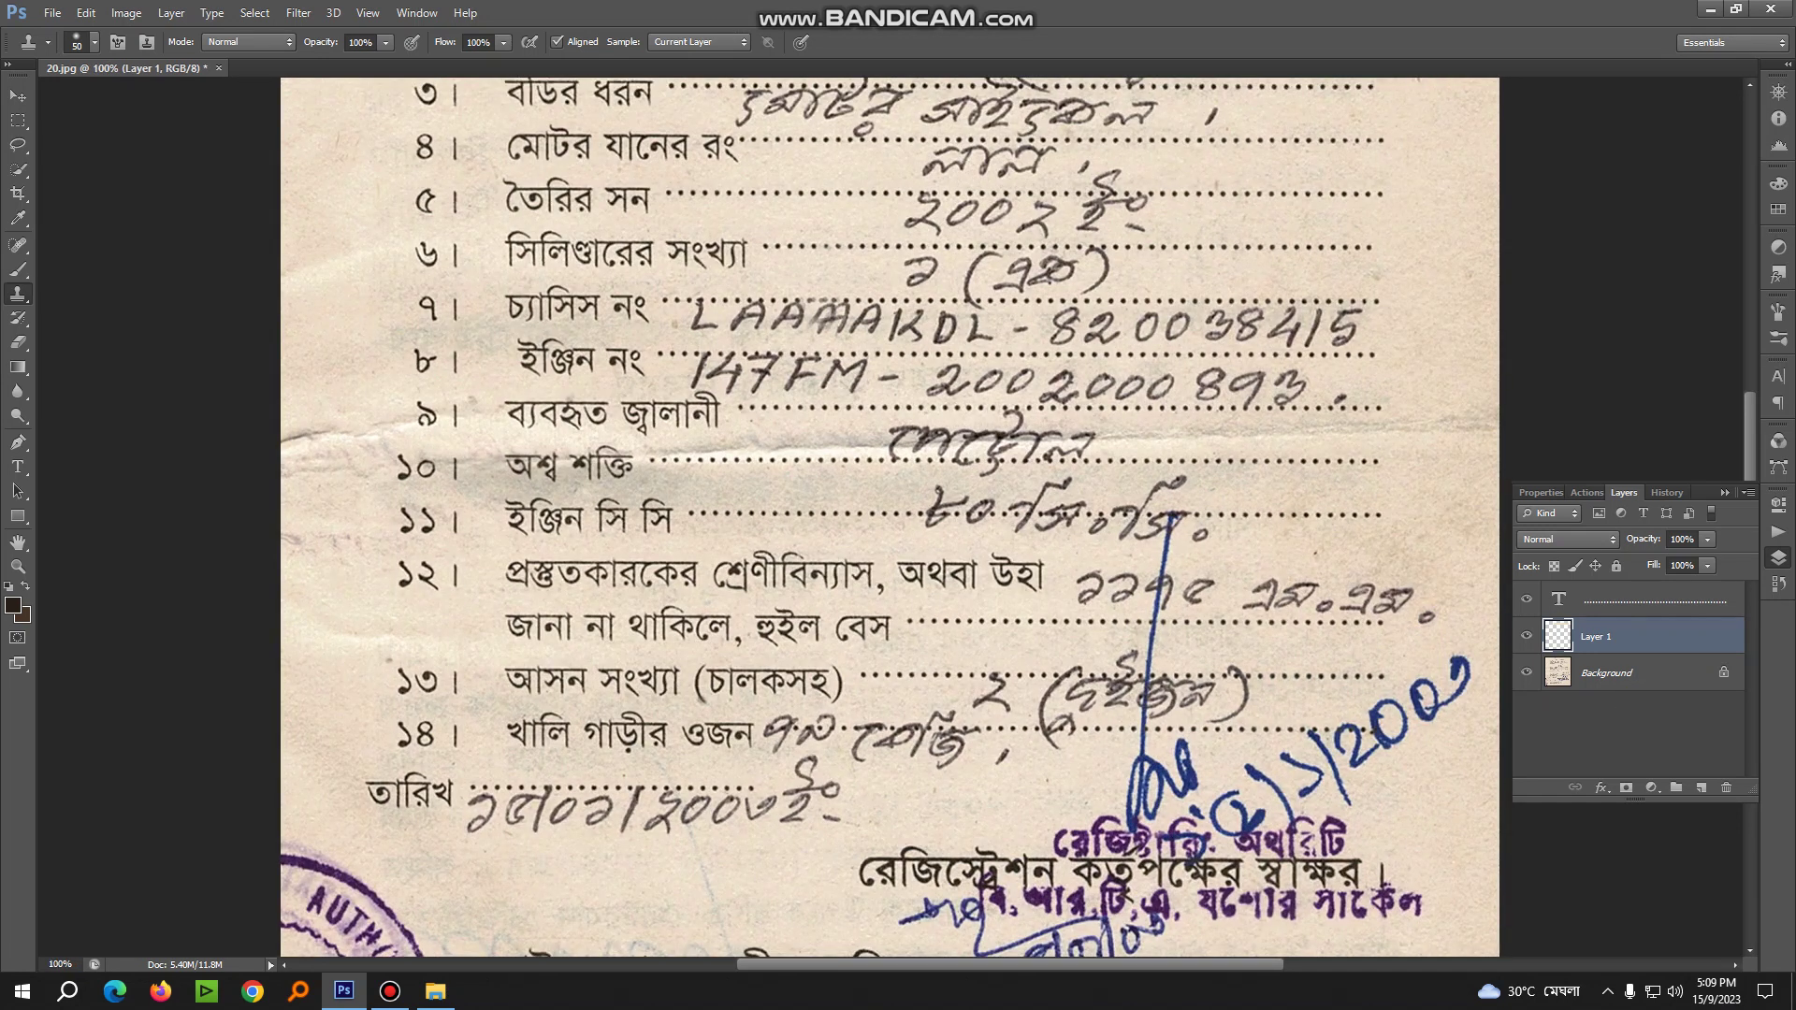
pyautogui.scroll(3, 870, 318)
pyautogui.scroll(2, 1010, 382)
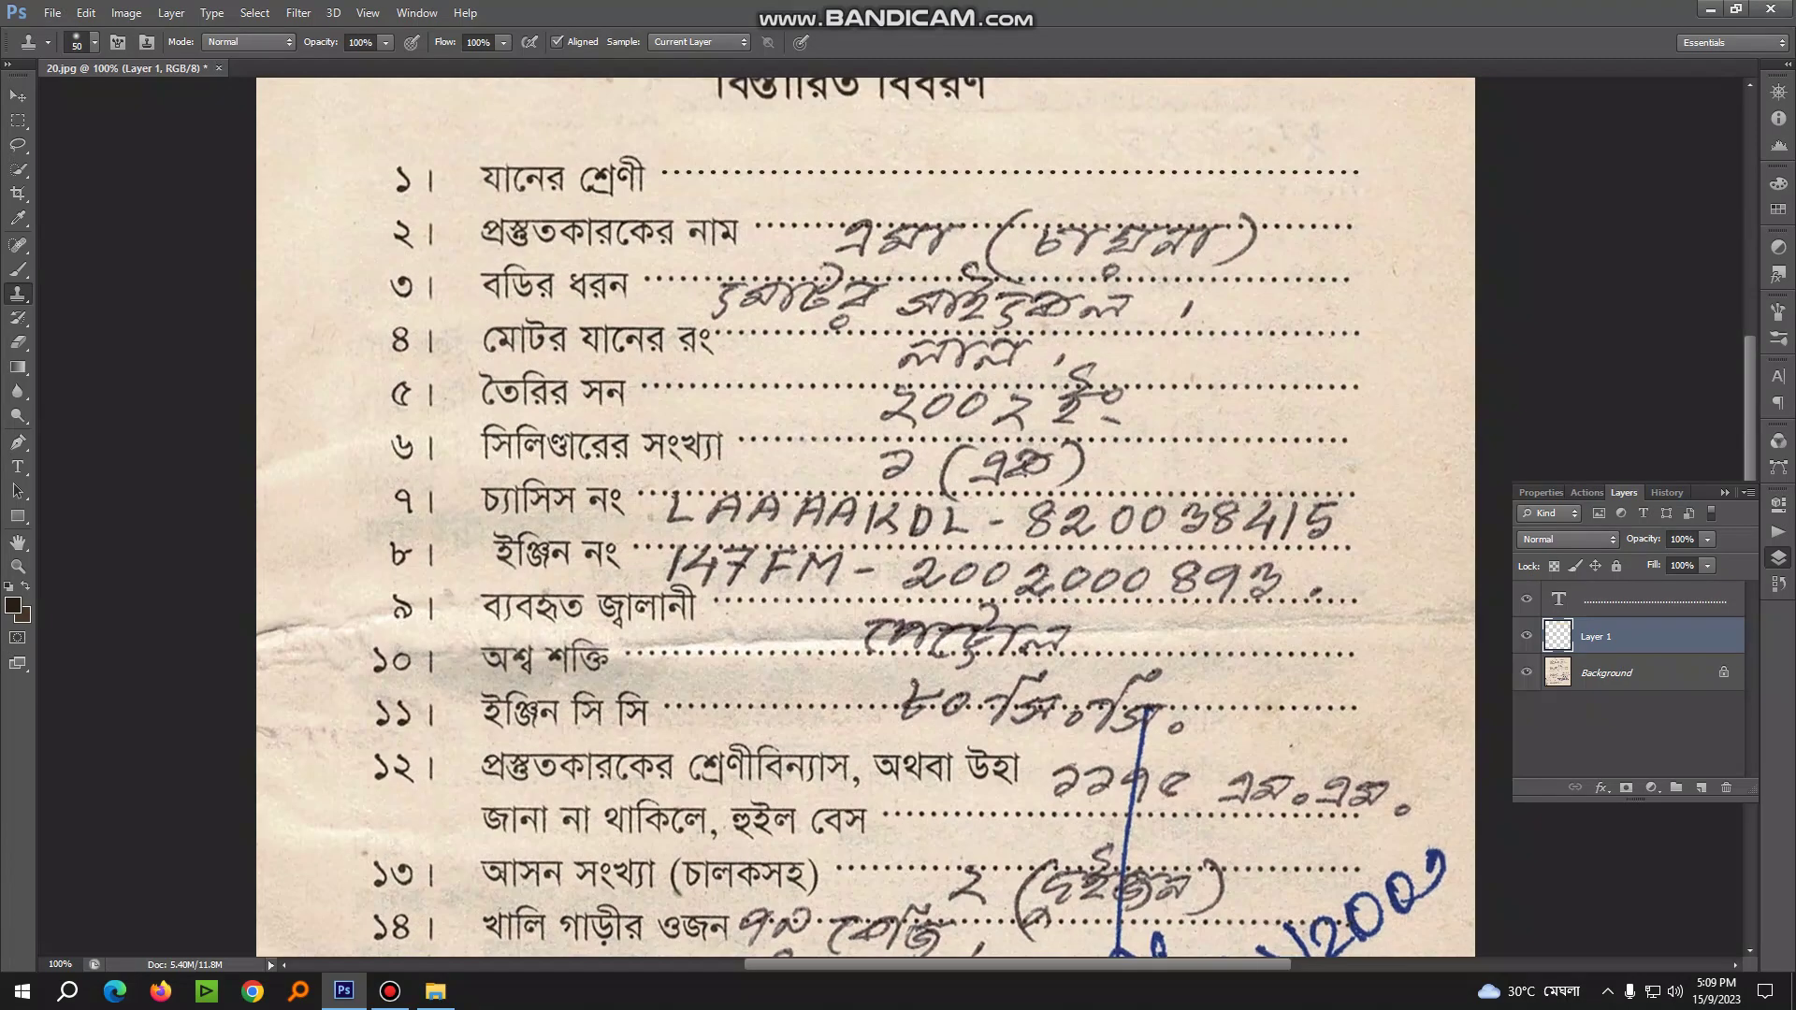
pyautogui.scroll(2, 1010, 382)
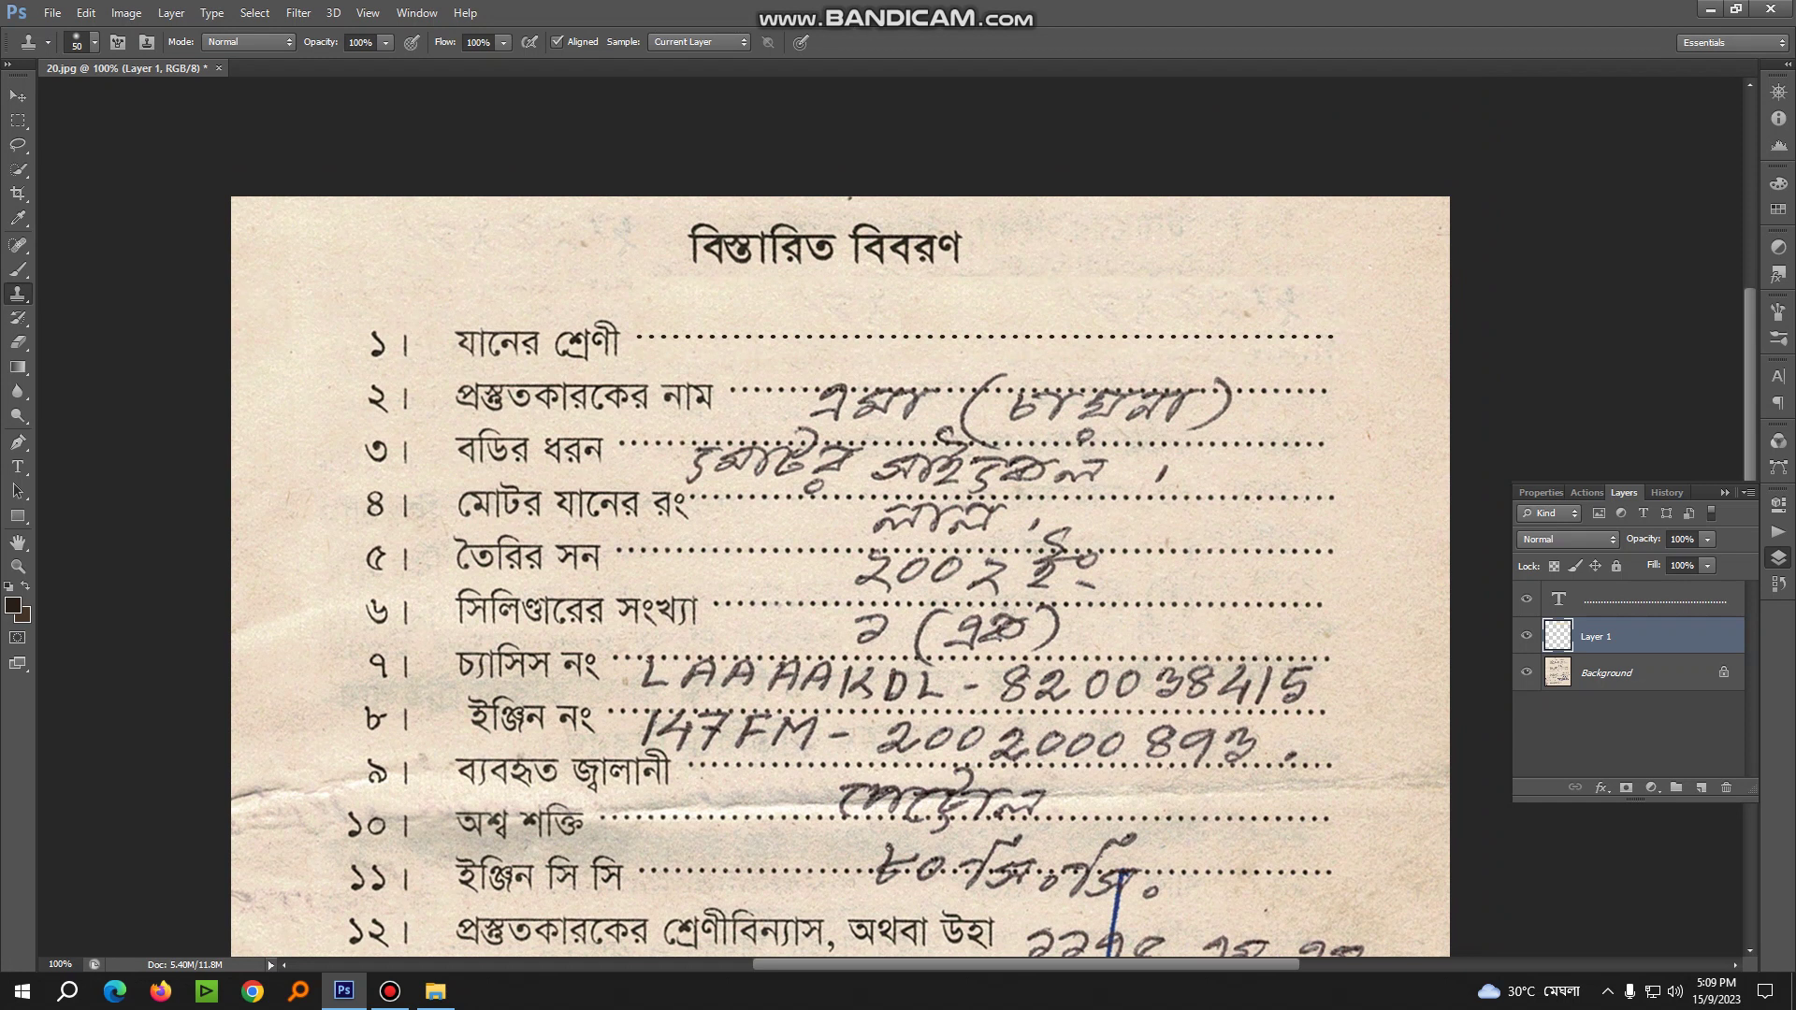
# Move a copy of the paper patch over the handwriting on rows 2 to 4
pyautogui.click(18, 95)
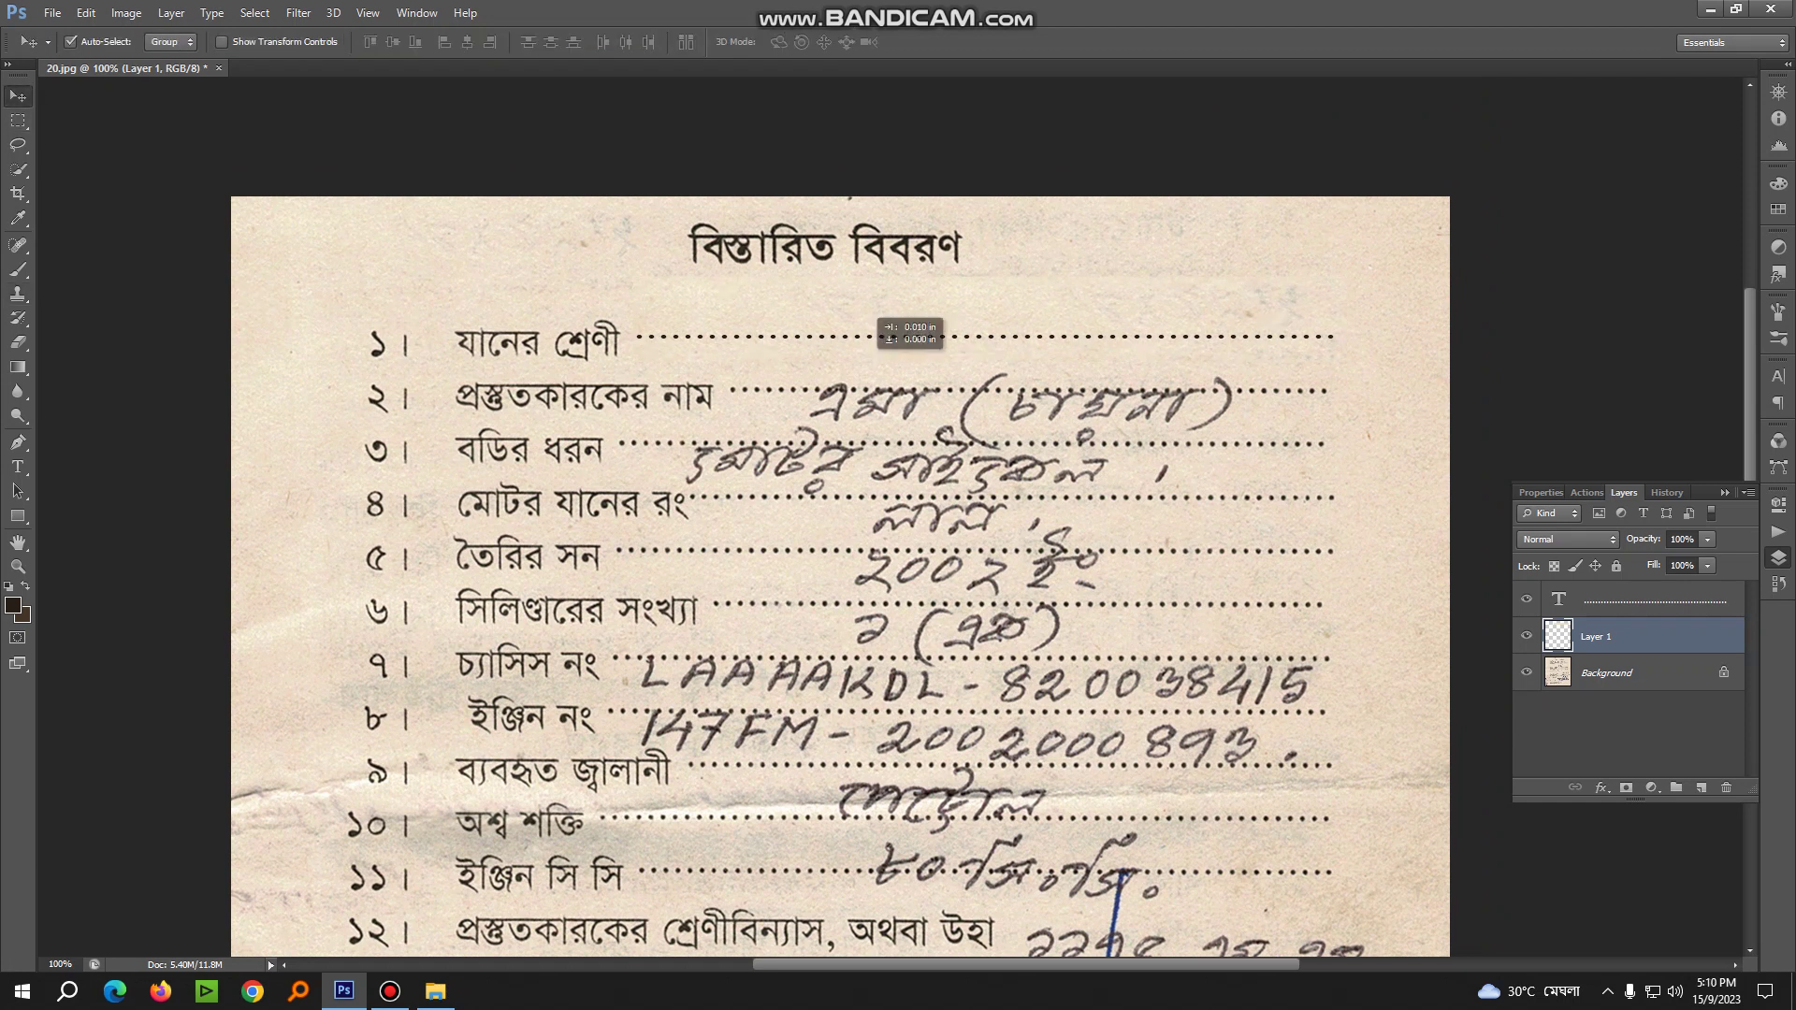
pyautogui.moveTo(884, 327)
pyautogui.mouseDown()
pyautogui.moveTo(985, 379)
pyautogui.moveTo(1002, 362)
pyautogui.moveTo(812, 421)
pyautogui.mouseUp()
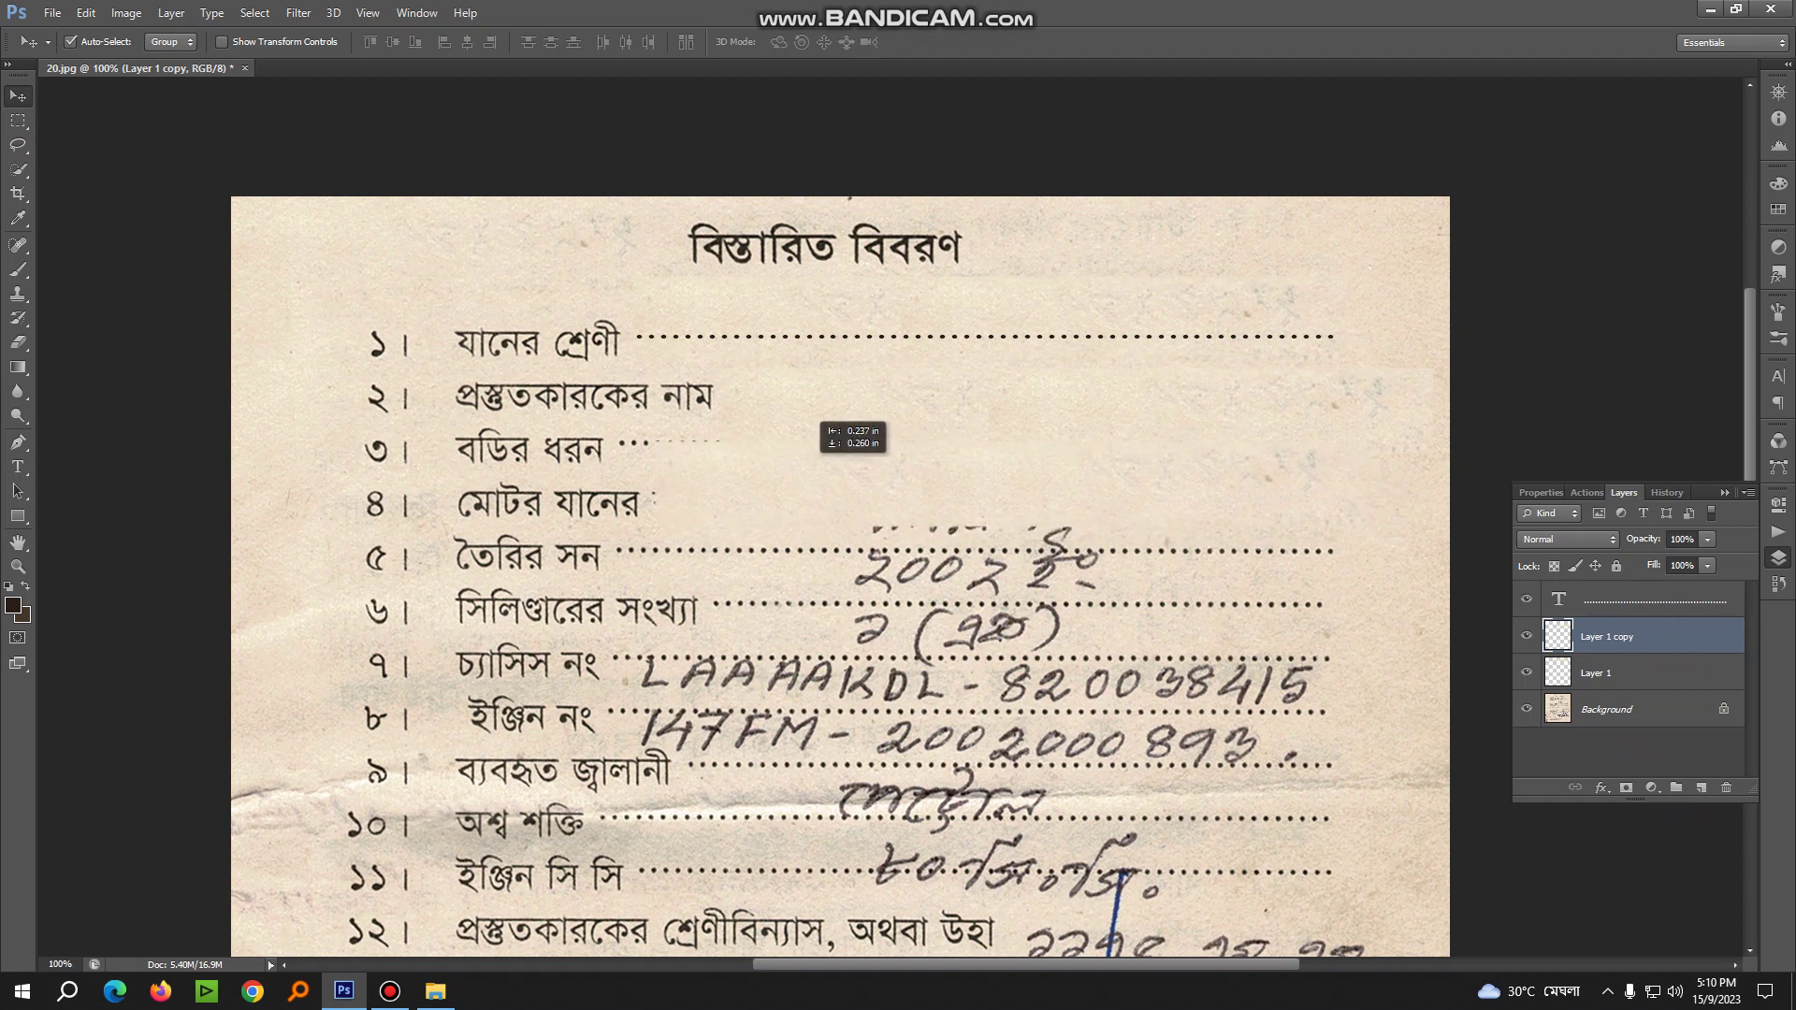
pyautogui.moveTo(812, 421); pyautogui.dragTo(803, 394)
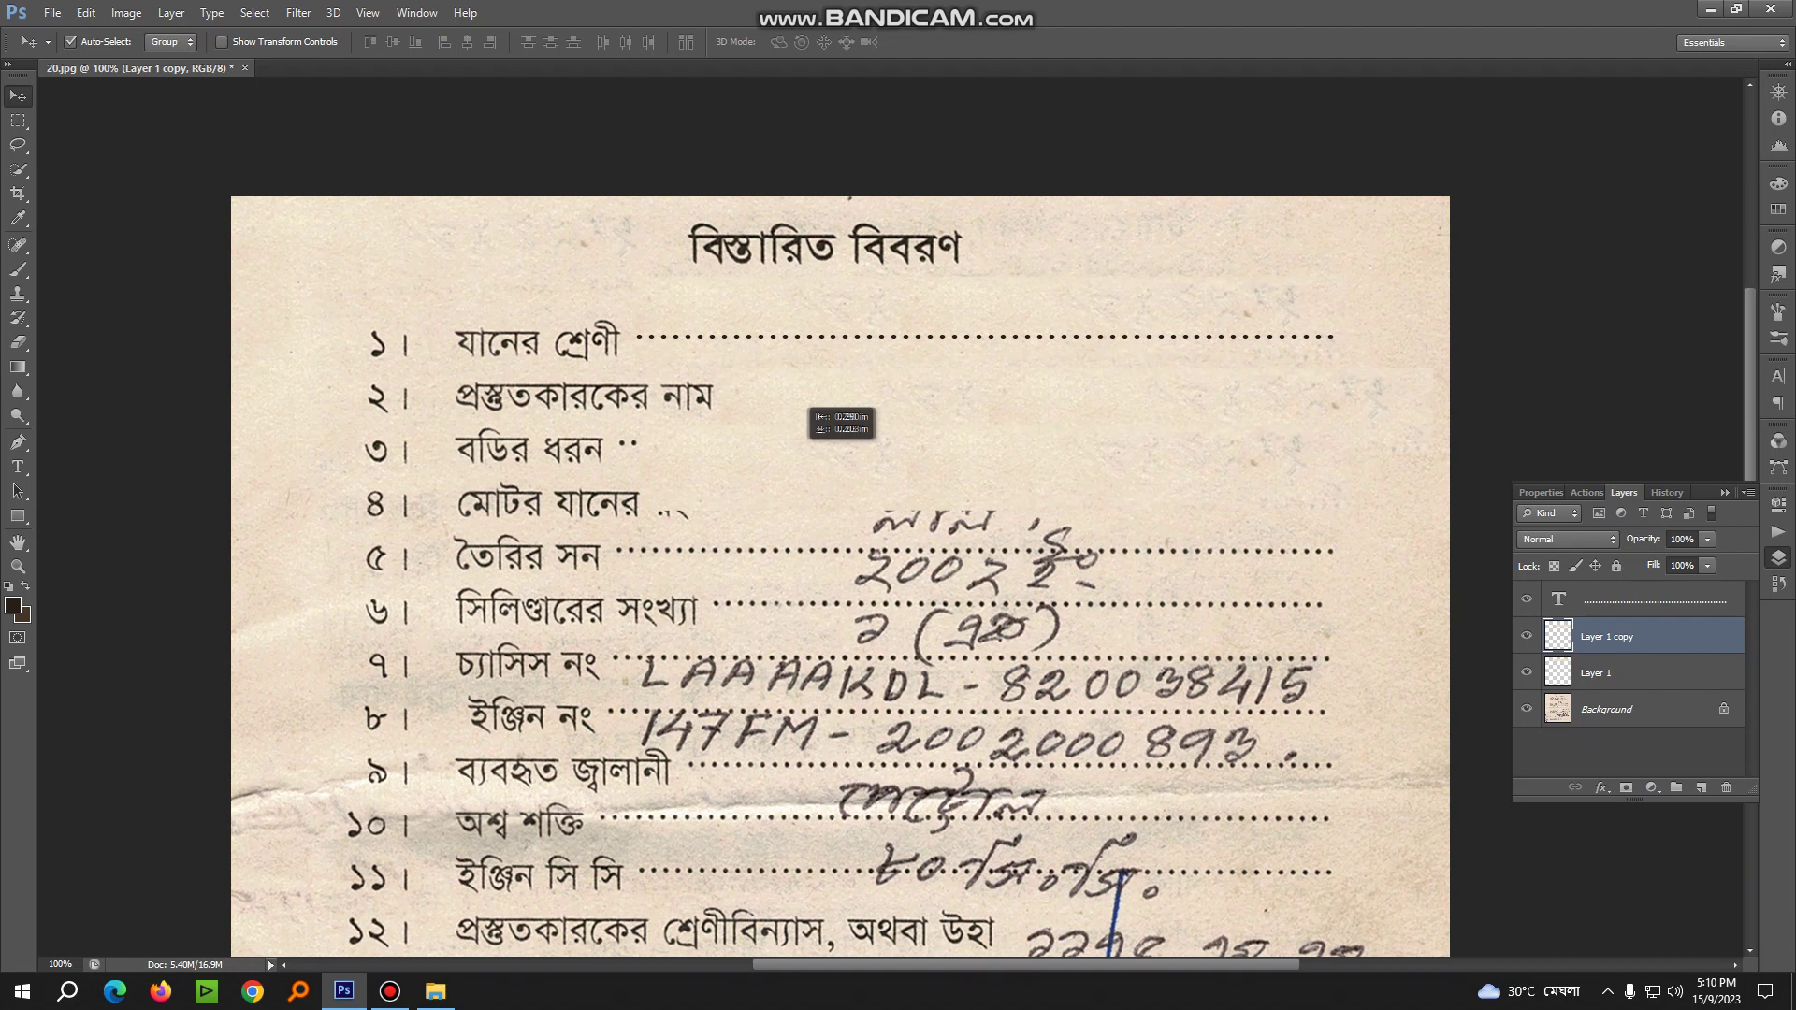
pyautogui.moveTo(803, 393)
pyautogui.mouseDown()
pyautogui.moveTo(777, 390)
pyautogui.moveTo(908, 443)
pyautogui.moveTo(870, 457)
pyautogui.mouseUp()
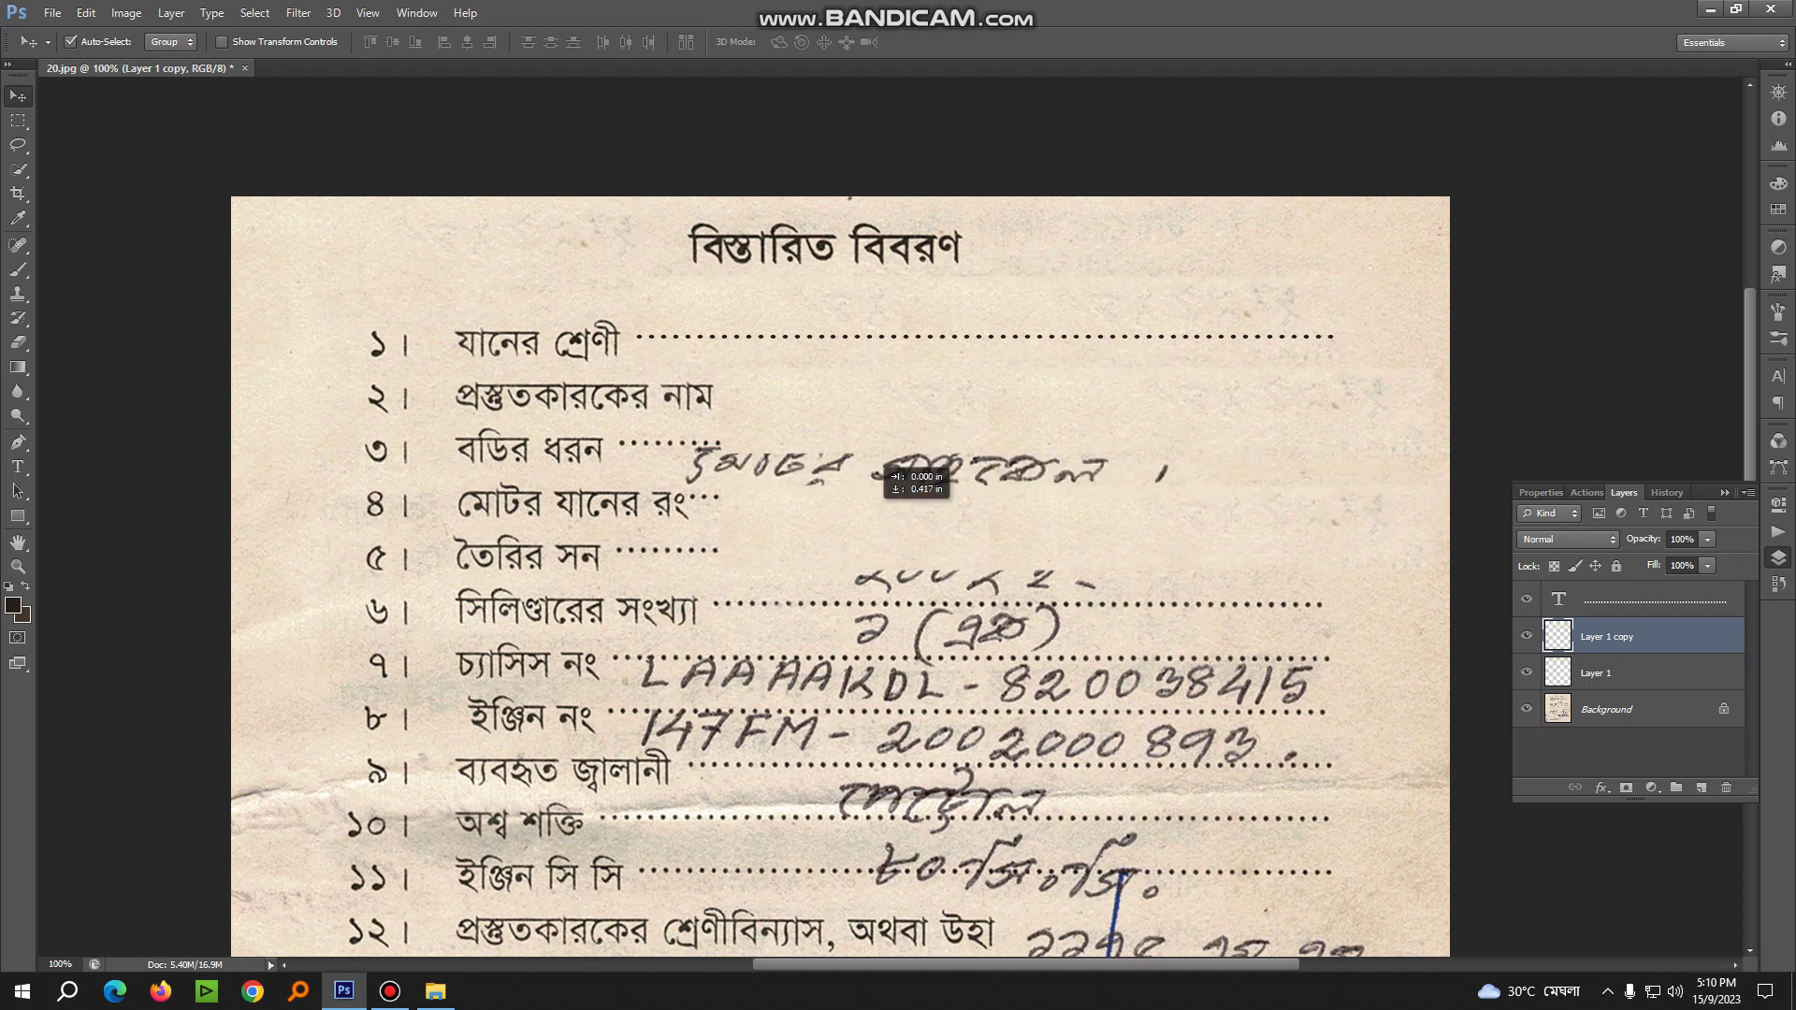
pyautogui.moveTo(872, 465); pyautogui.dragTo(869, 431)
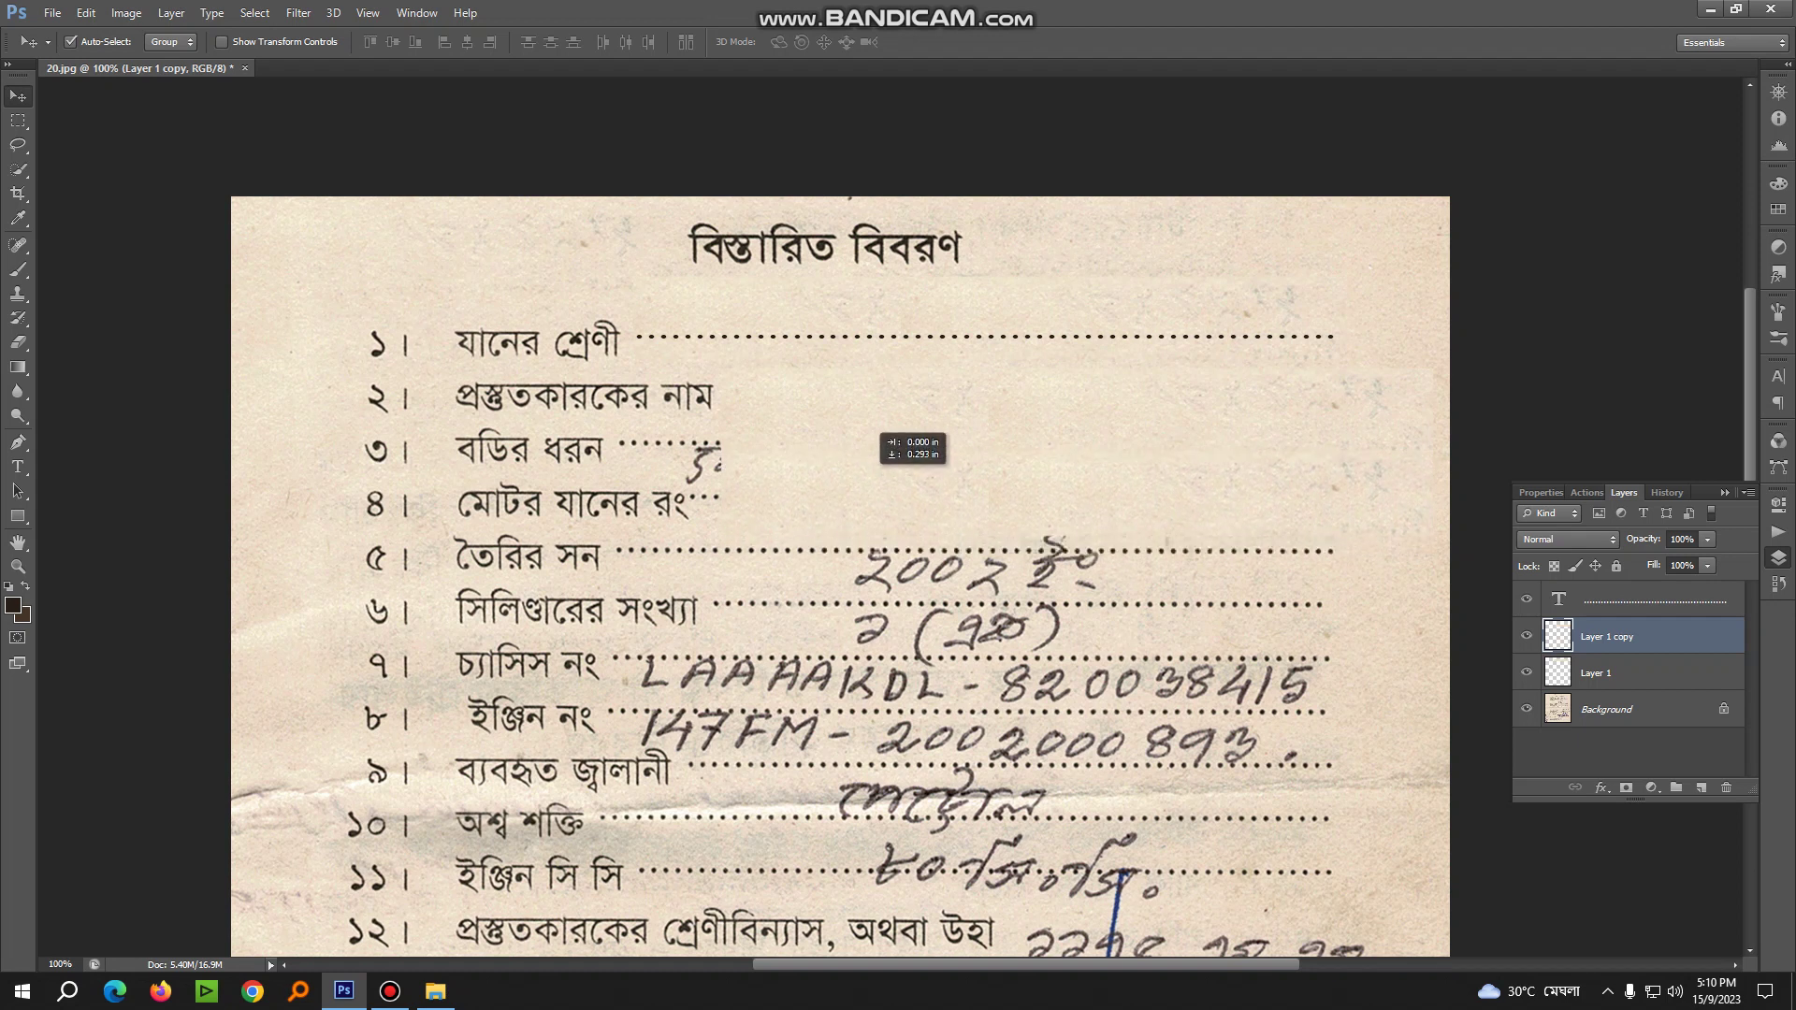
# Duplicate the patch layer again and select the dotted-line text layer
pyautogui.hotkey('ctrl', 'j')
pyautogui.press('e')
pyautogui.press('y')
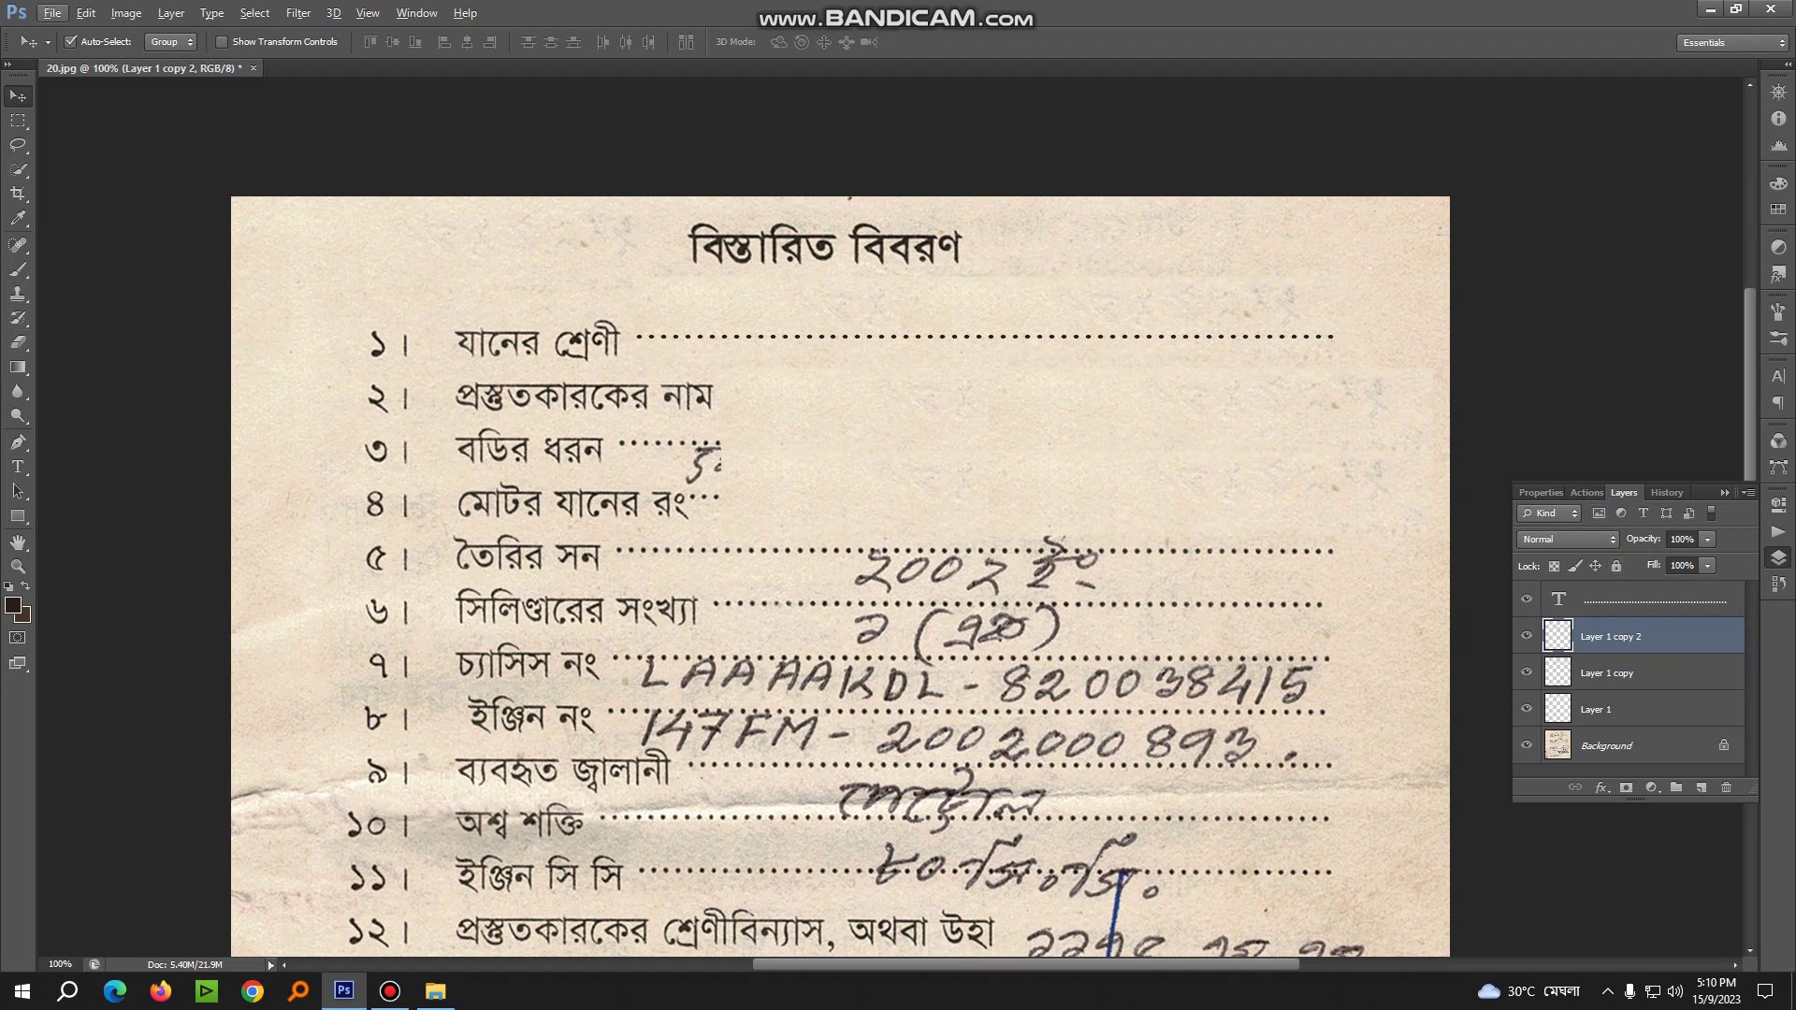
pyautogui.hotkey('alt', ']')
# Move the dotted text after row 2's label and duplicate the layer
pyautogui.hotkey('ctrl', '+')
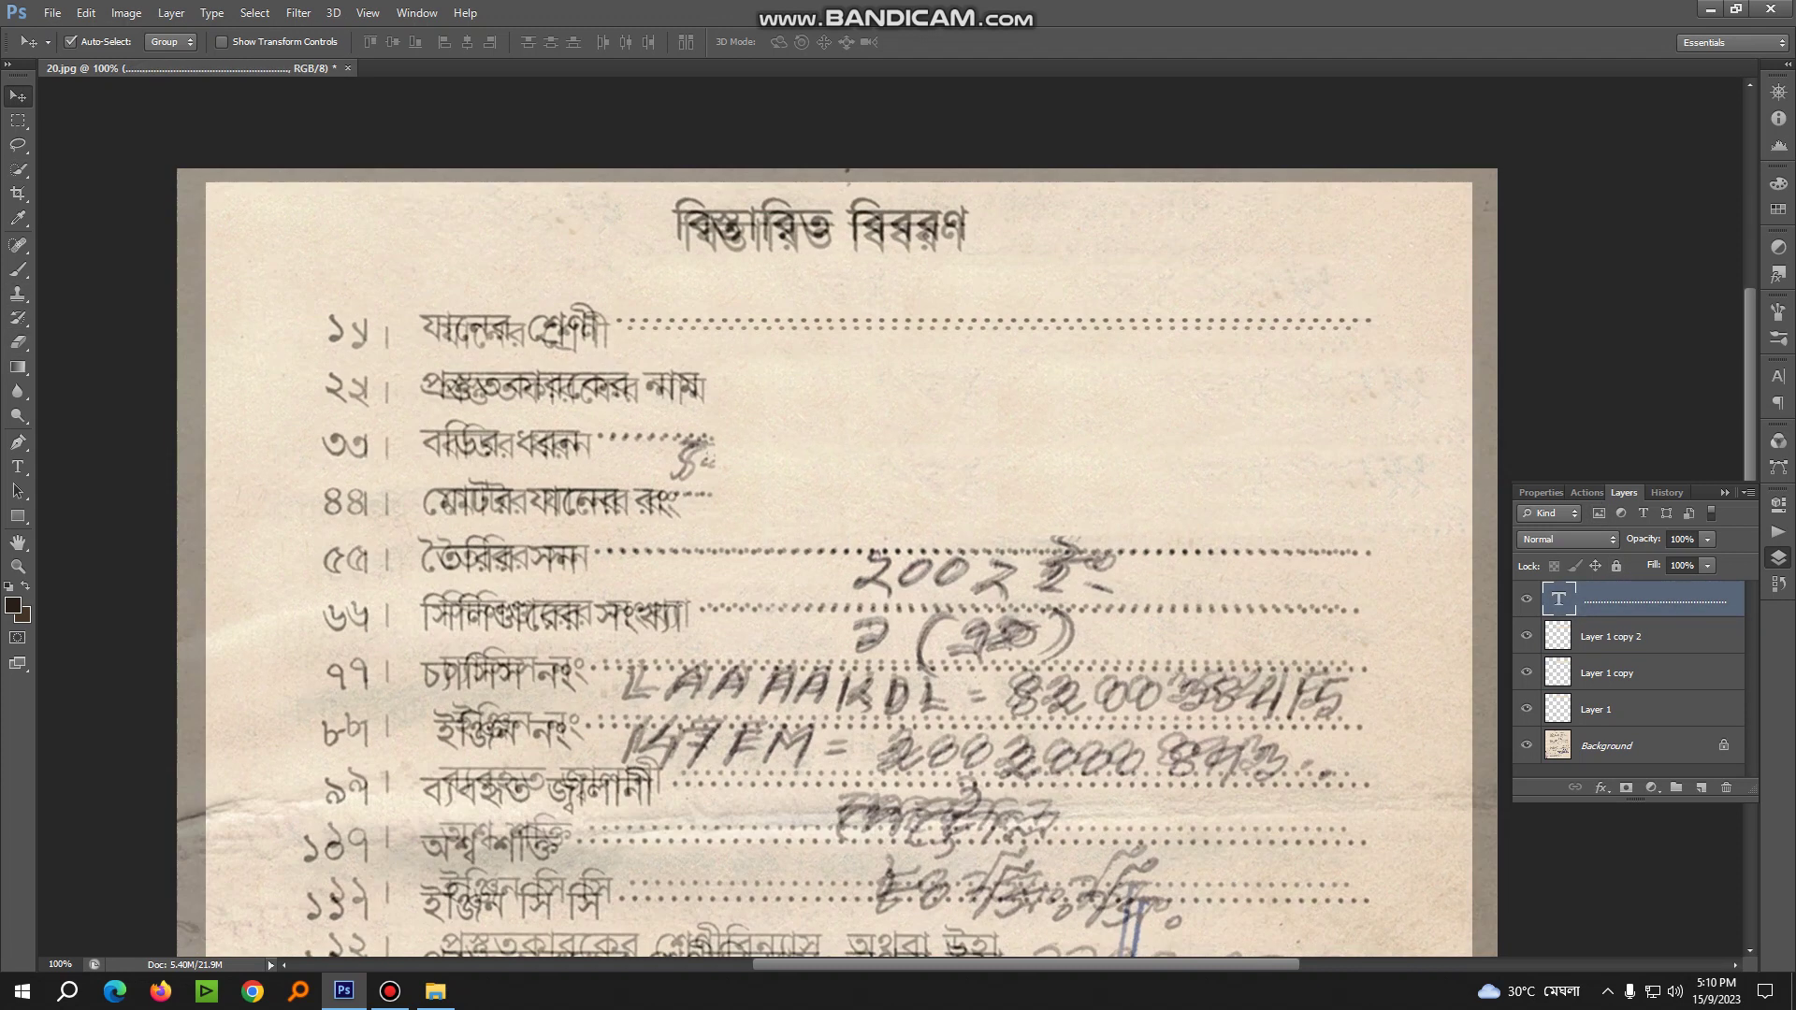
pyautogui.moveTo(514, 153); pyautogui.dragTo(518, 288)
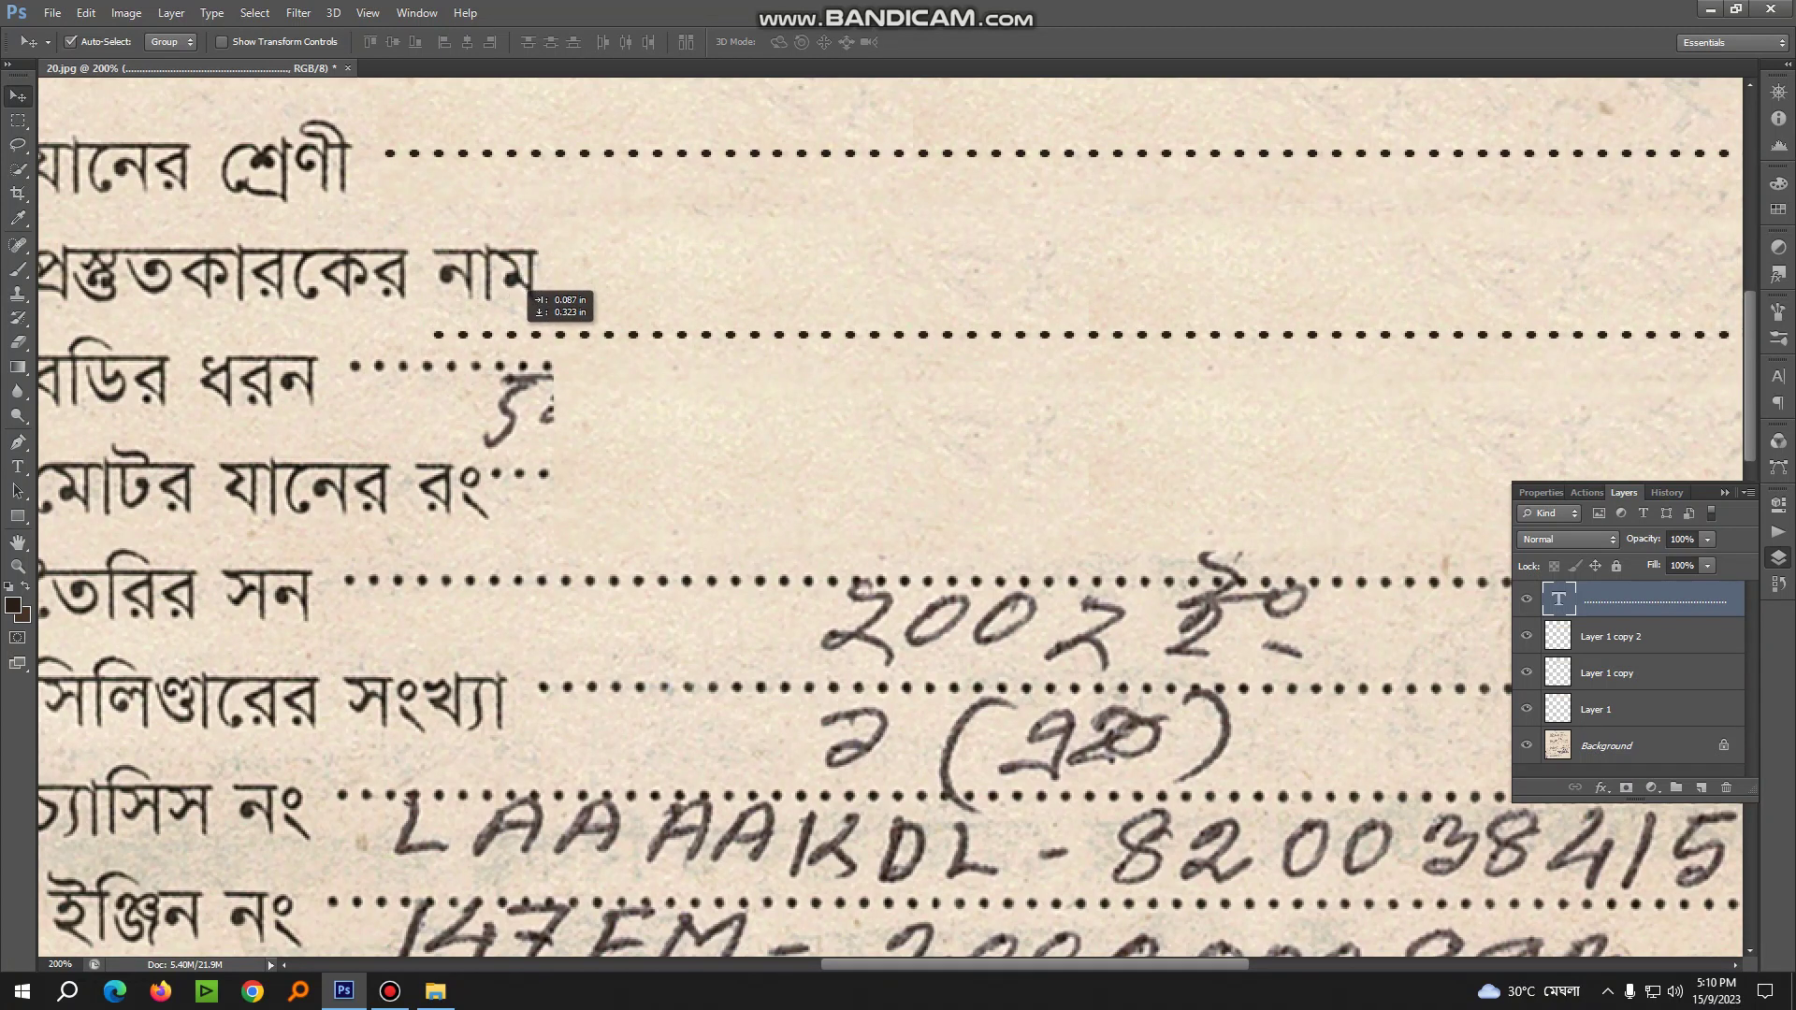
pyautogui.moveTo(520, 286)
pyautogui.mouseDown()
pyautogui.moveTo(627, 283)
pyautogui.moveTo(645, 238)
pyautogui.mouseUp()
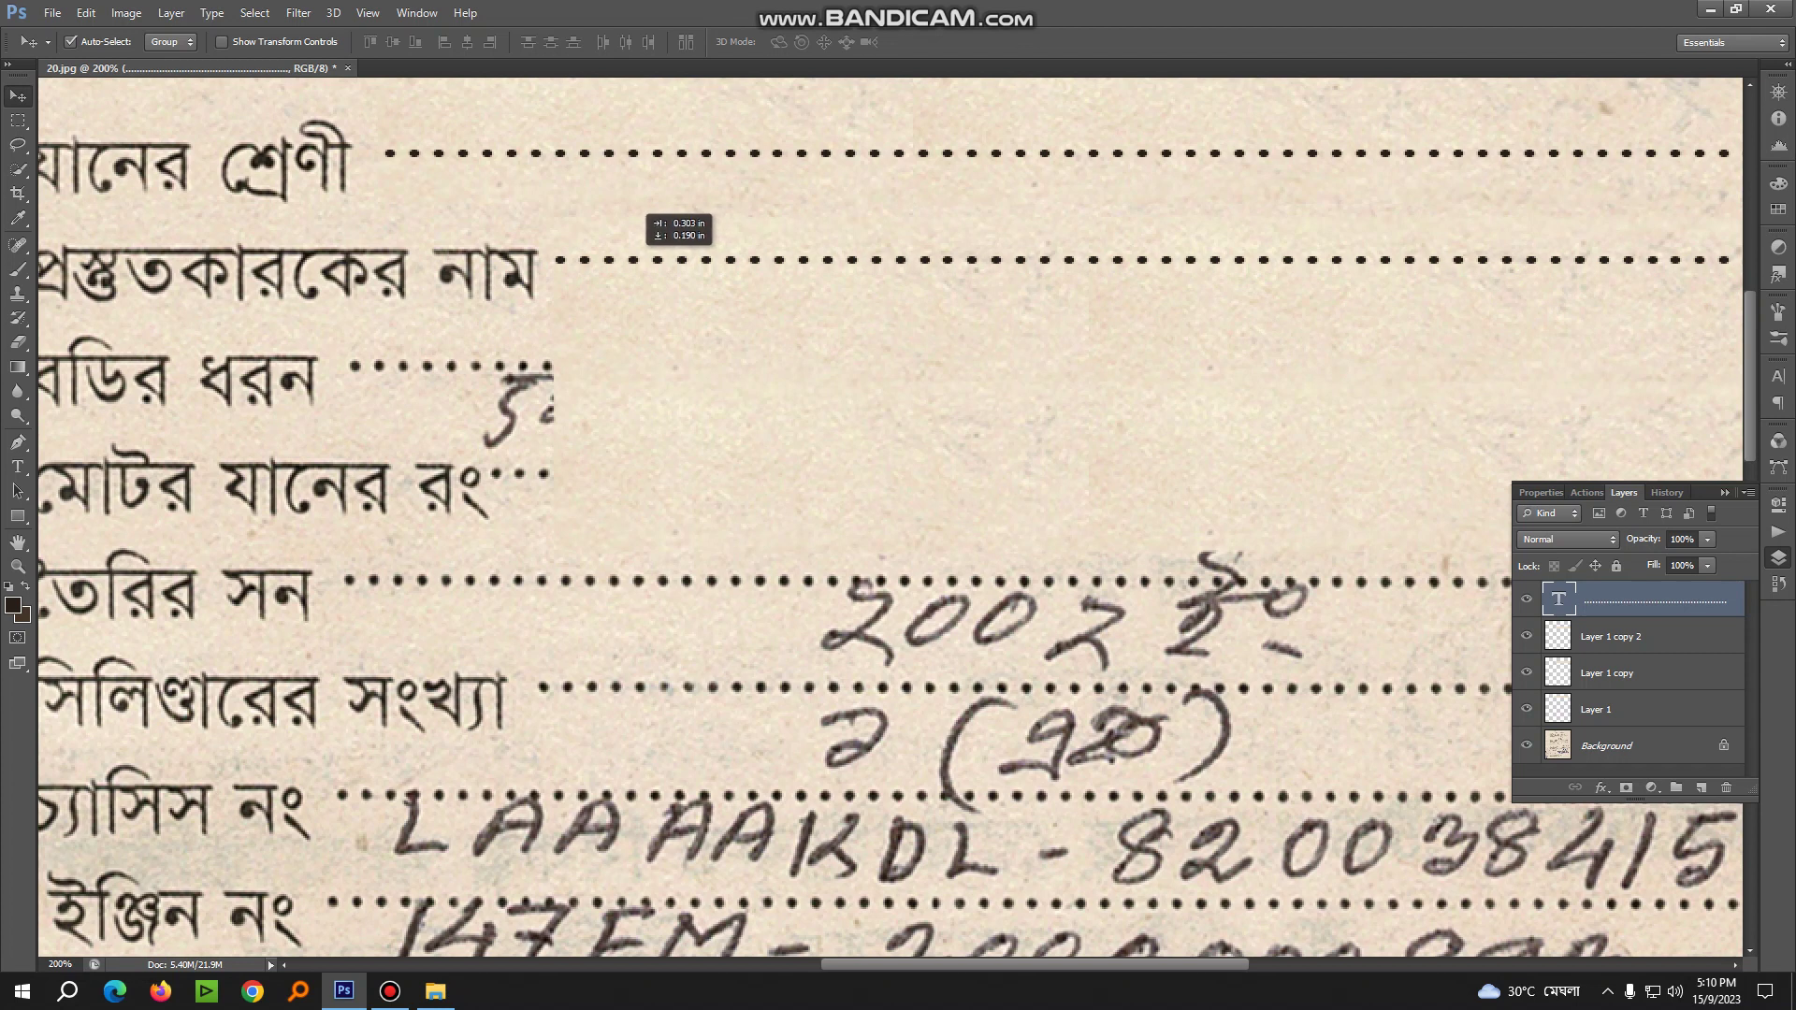
pyautogui.hotkey('ctrl', 'j')
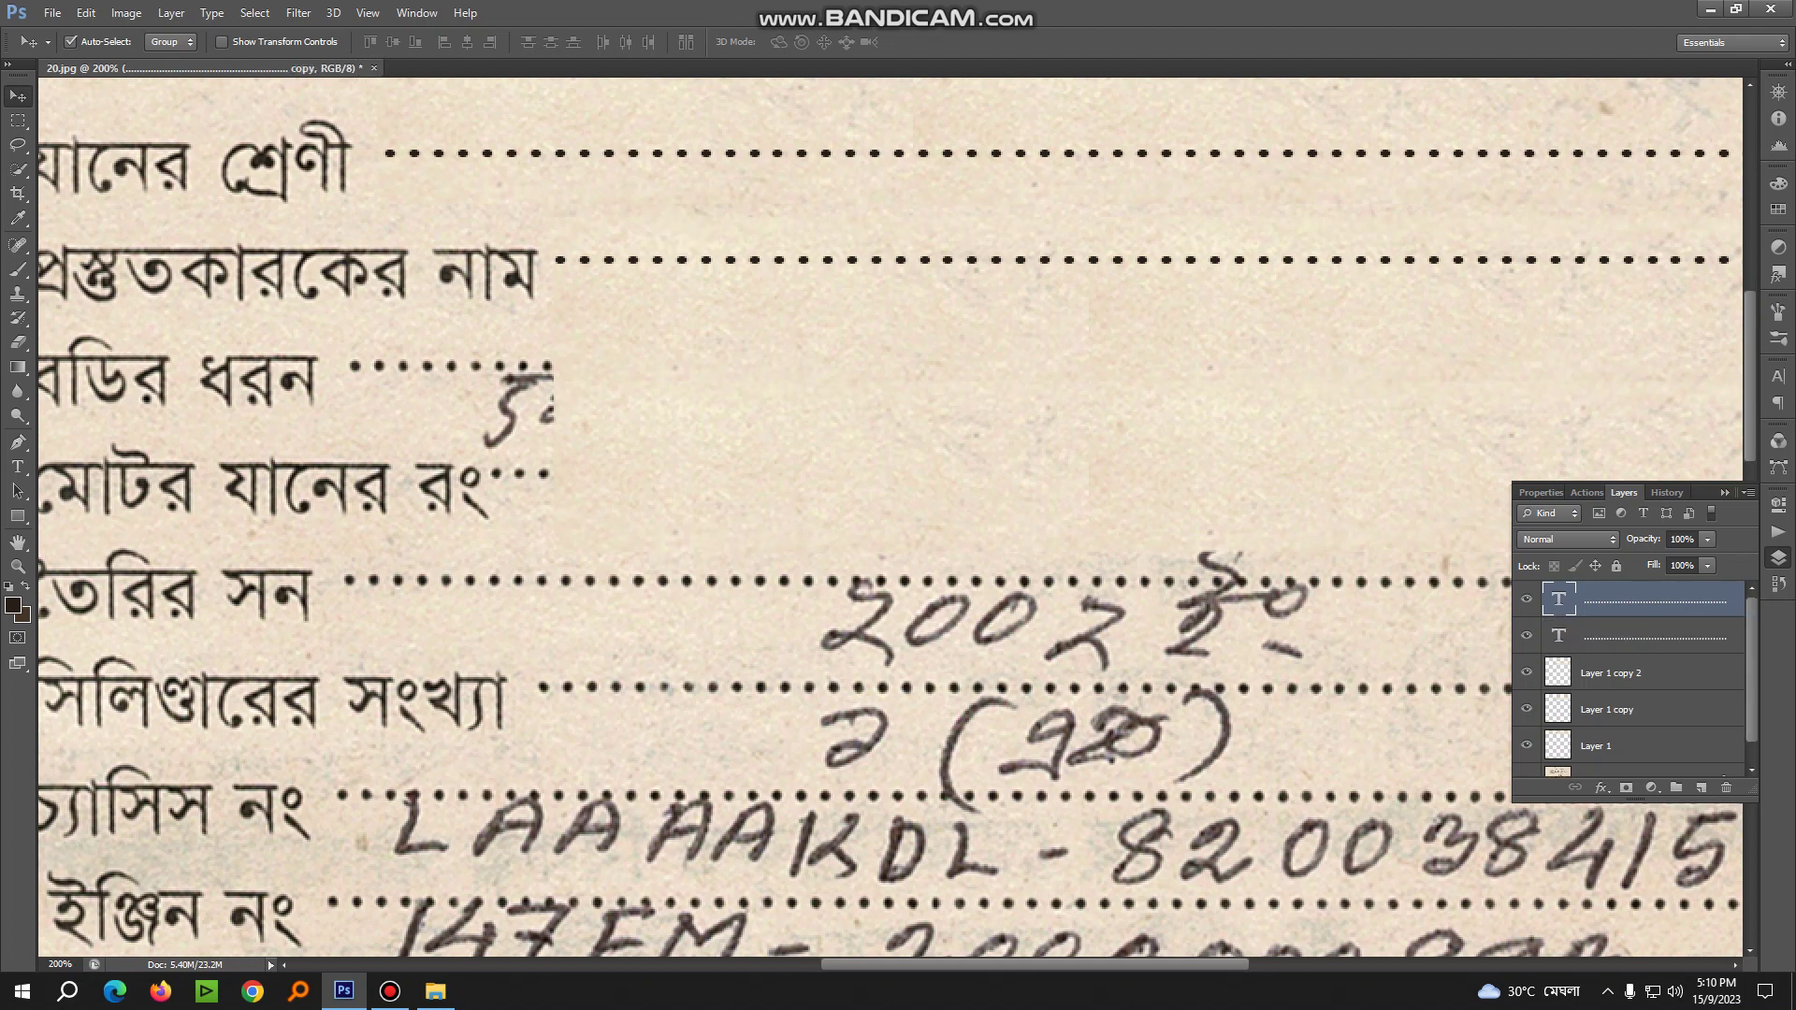
pyautogui.hotkey('ctrl', '-')
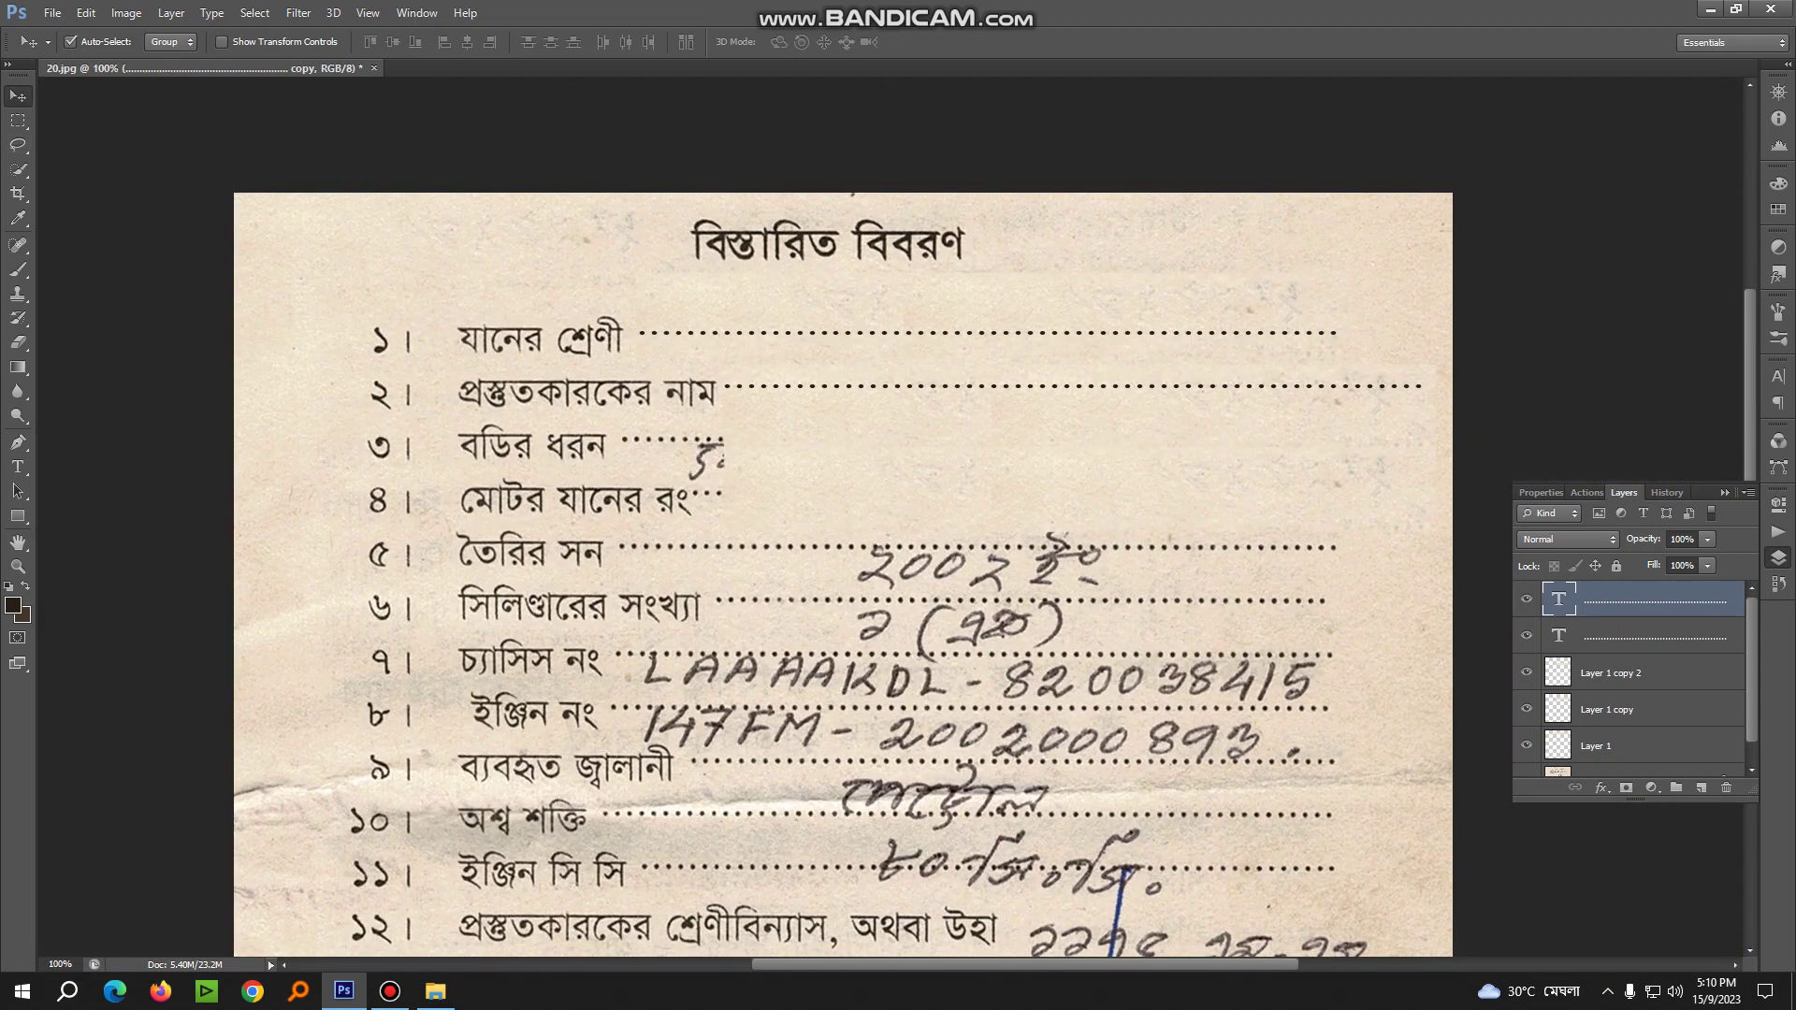
# Edit row 2's dotted text to fit, then select the Layer 1 copy 2 patch
pyautogui.press('t')
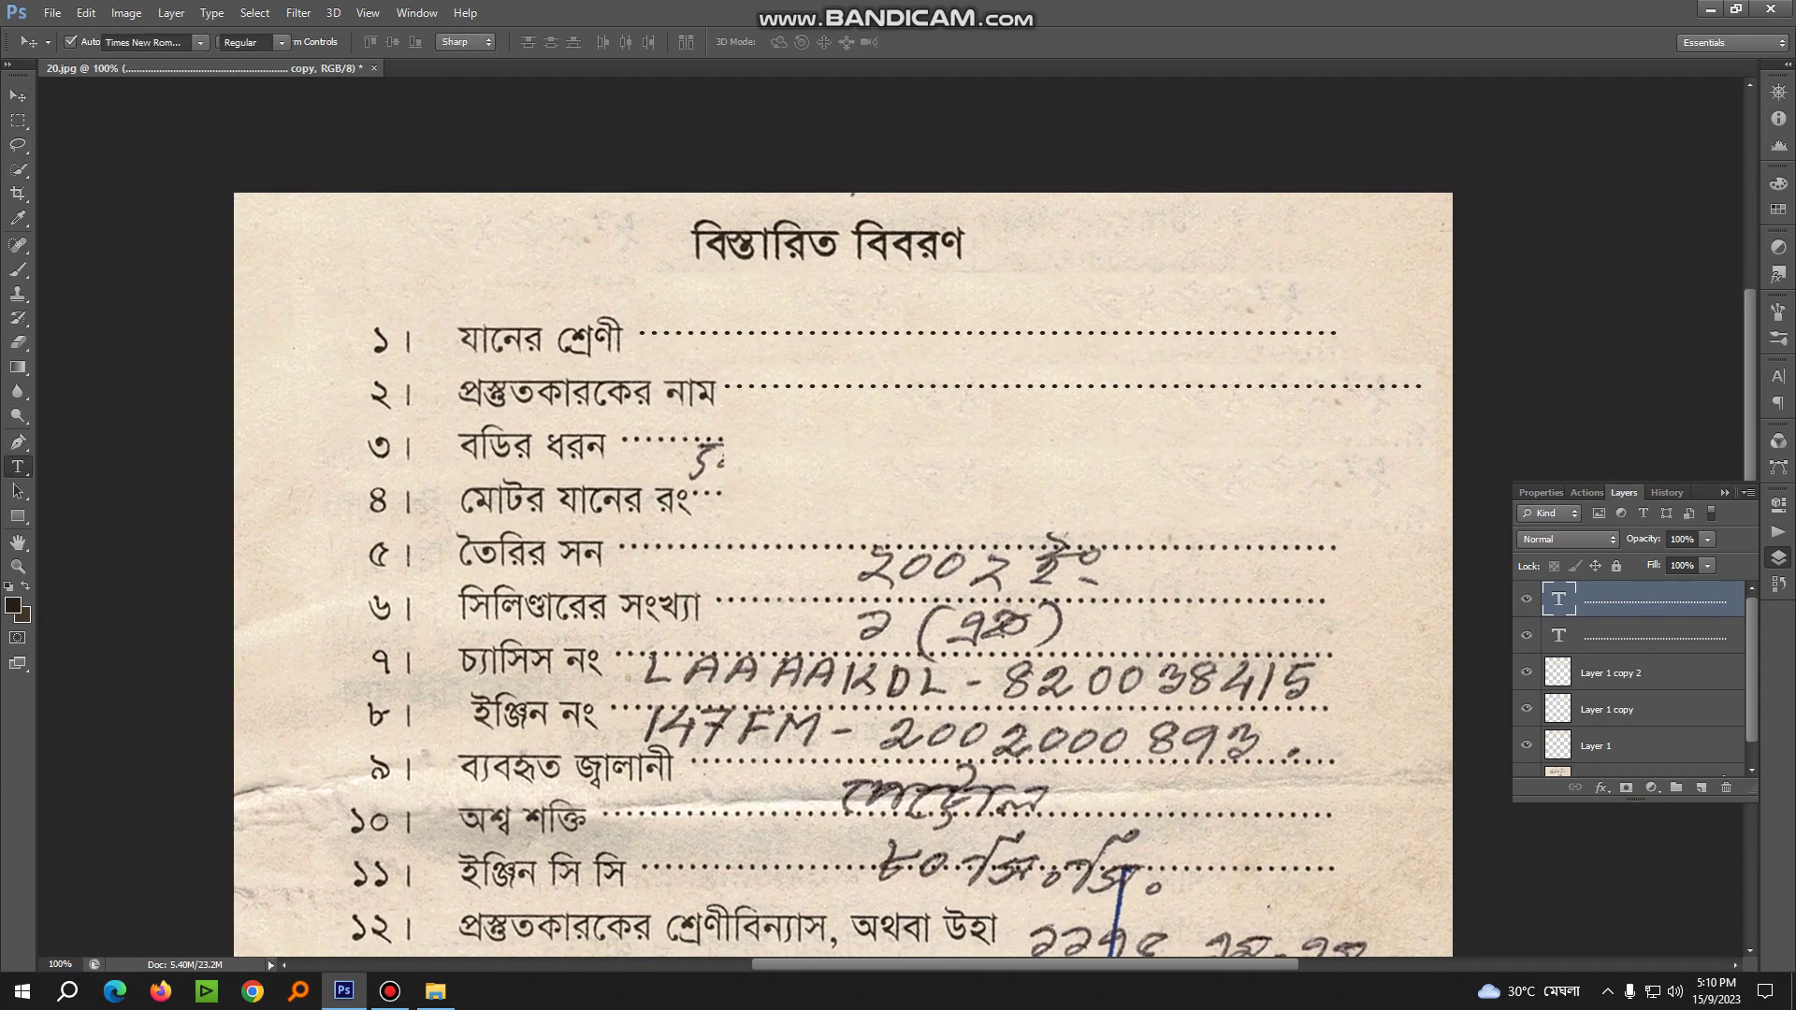
pyautogui.click(1340, 386)
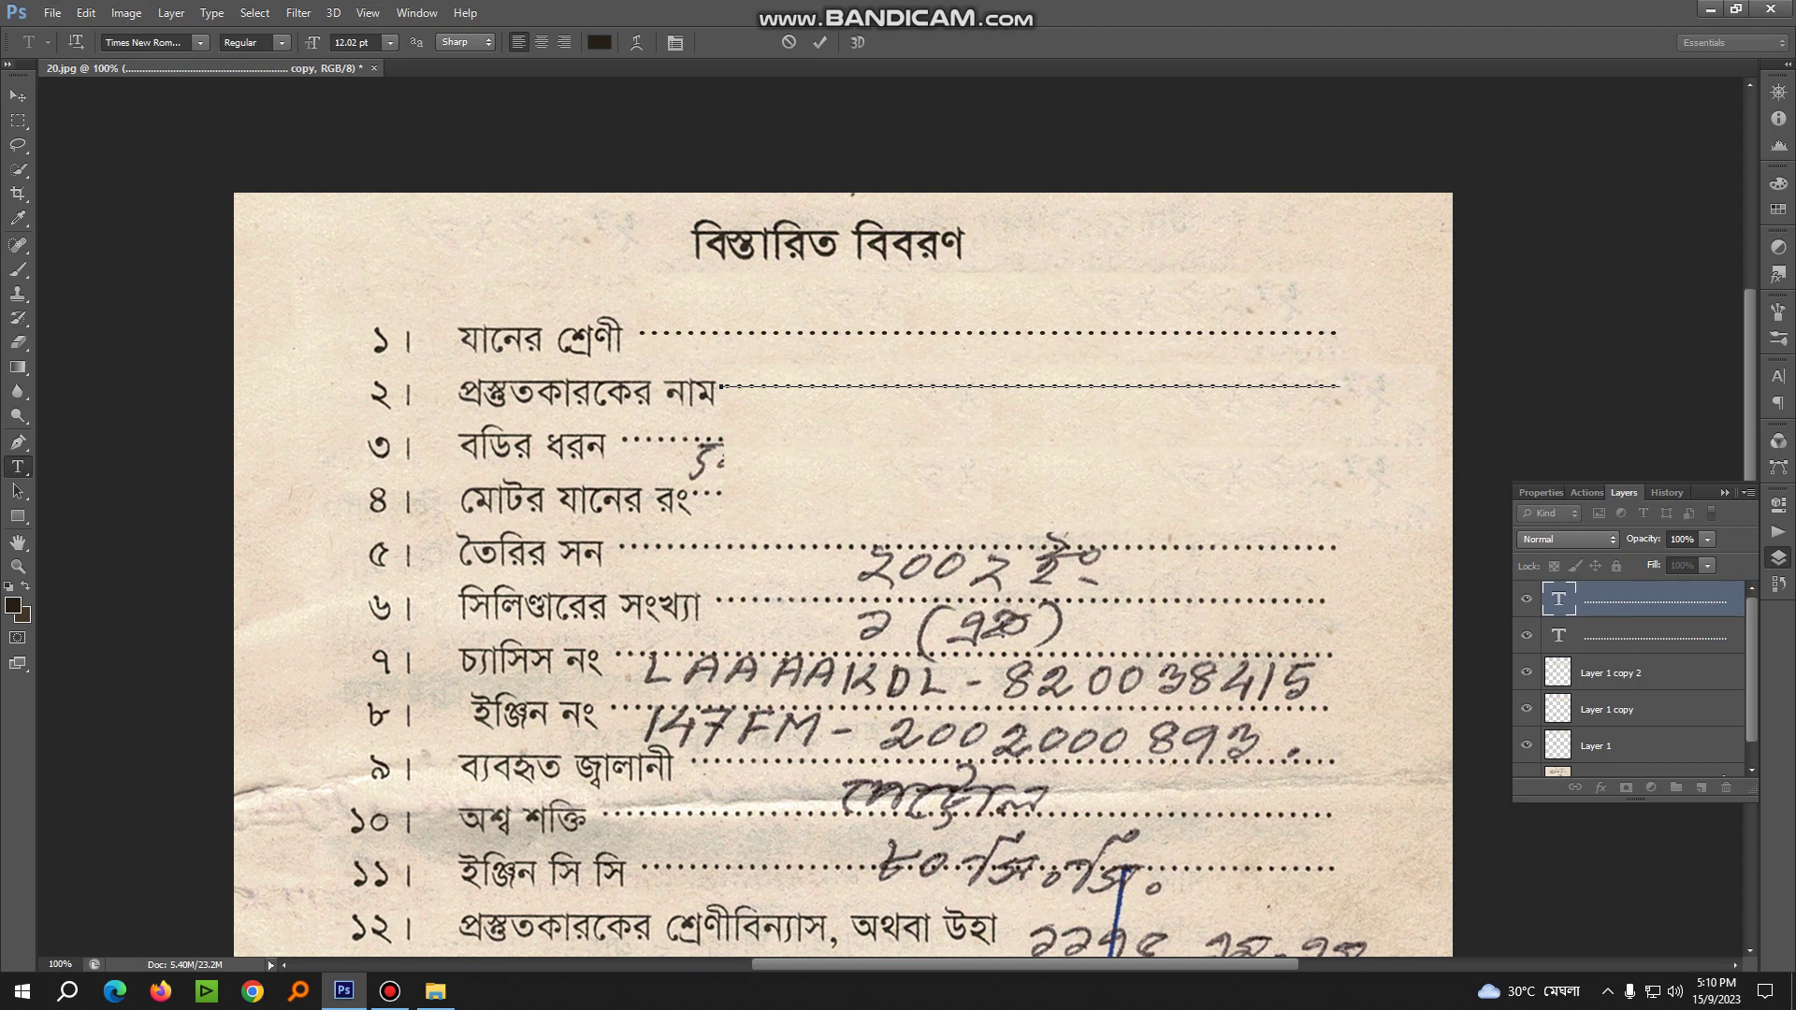
pyautogui.click(18, 96)
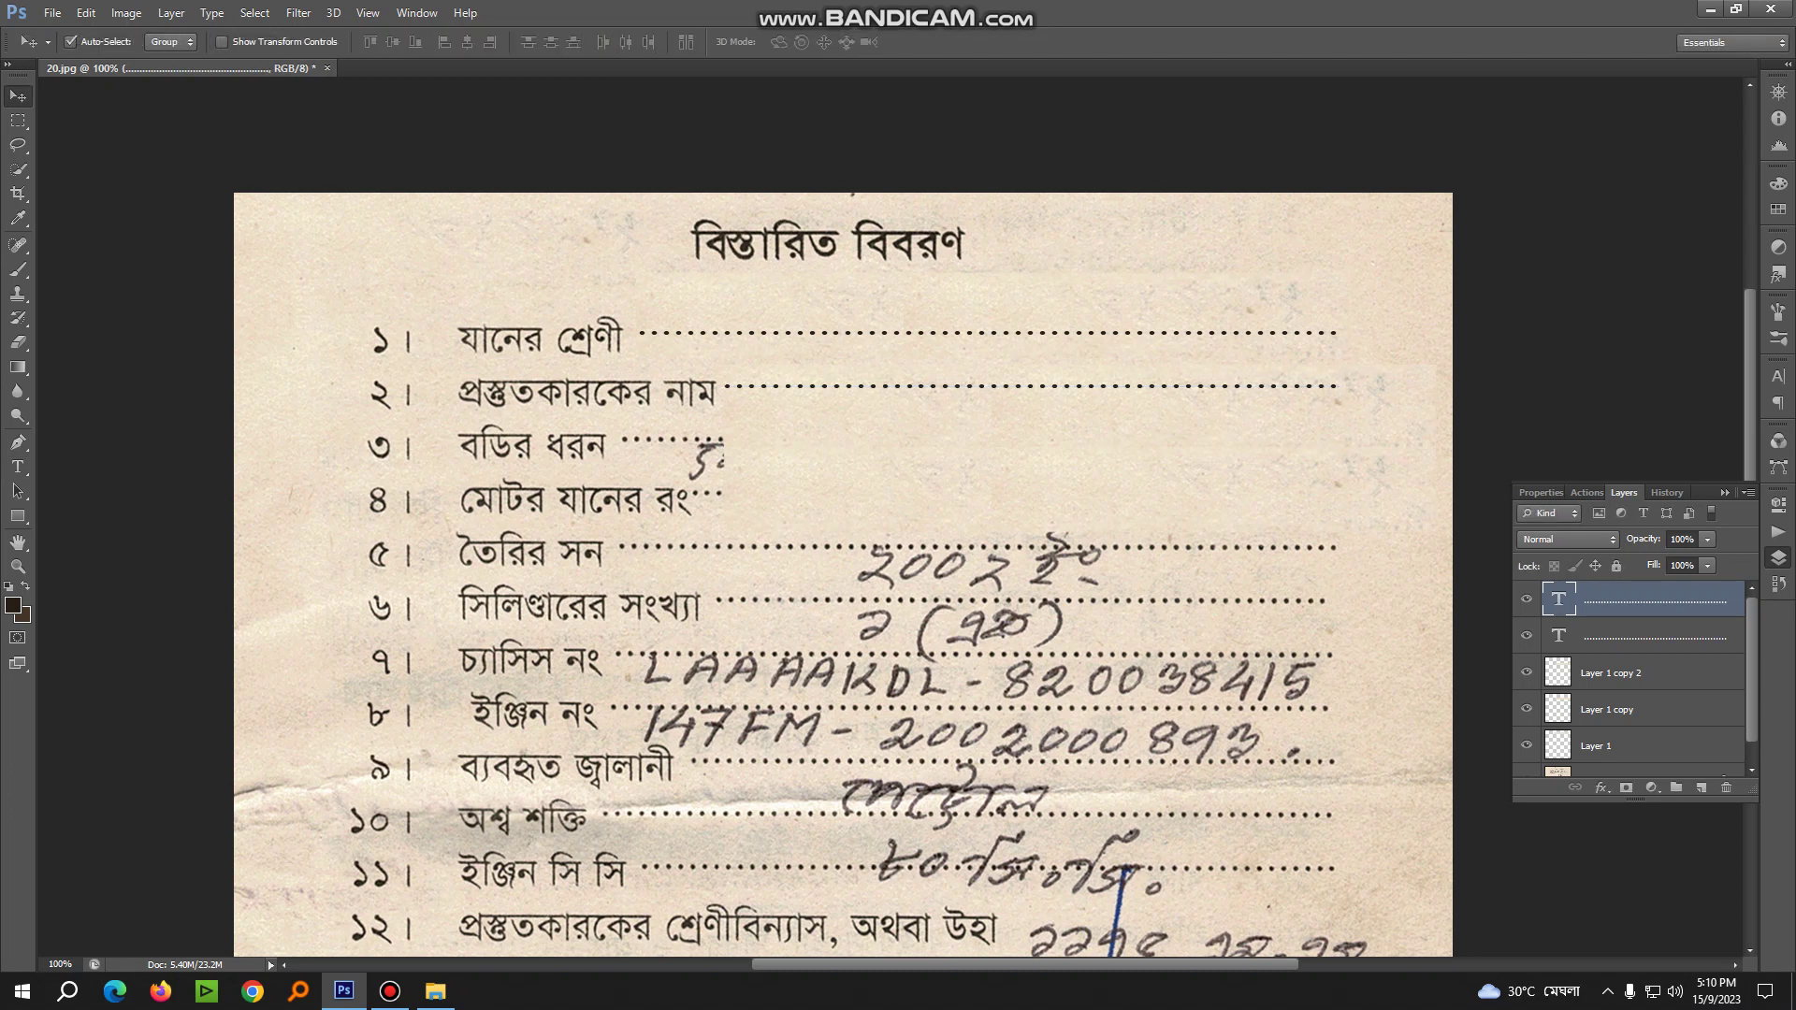
pyautogui.hotkey('ctrl', '+')
pyautogui.hotkey('alt', '[')
pyautogui.hotkey('alt', '[')
# Remove the stray patch copy and select the second patch copy layer
pyautogui.moveTo(533, 393)
pyautogui.mouseDown()
pyautogui.moveTo(584, 365)
pyautogui.moveTo(598, 398)
pyautogui.mouseUp()
pyautogui.press('Delete')
pyautogui.hotkey('alt', '[')
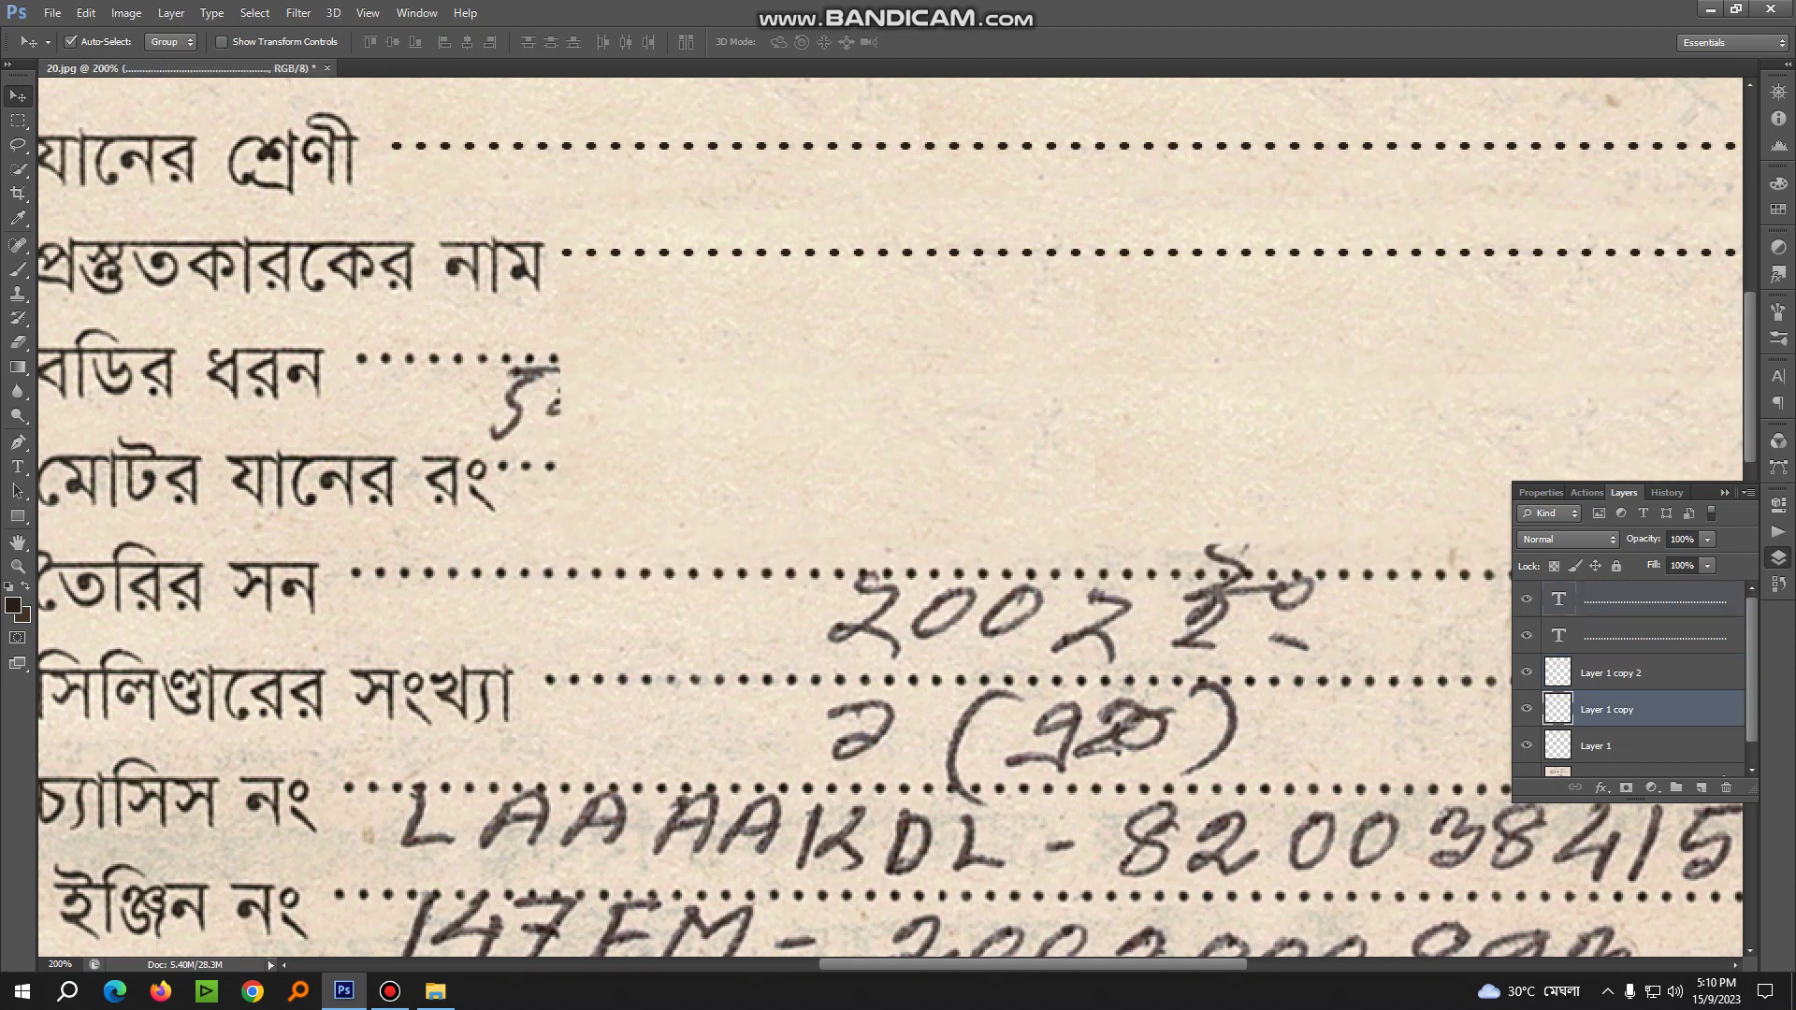
pyautogui.hotkey('ctrl', 't')
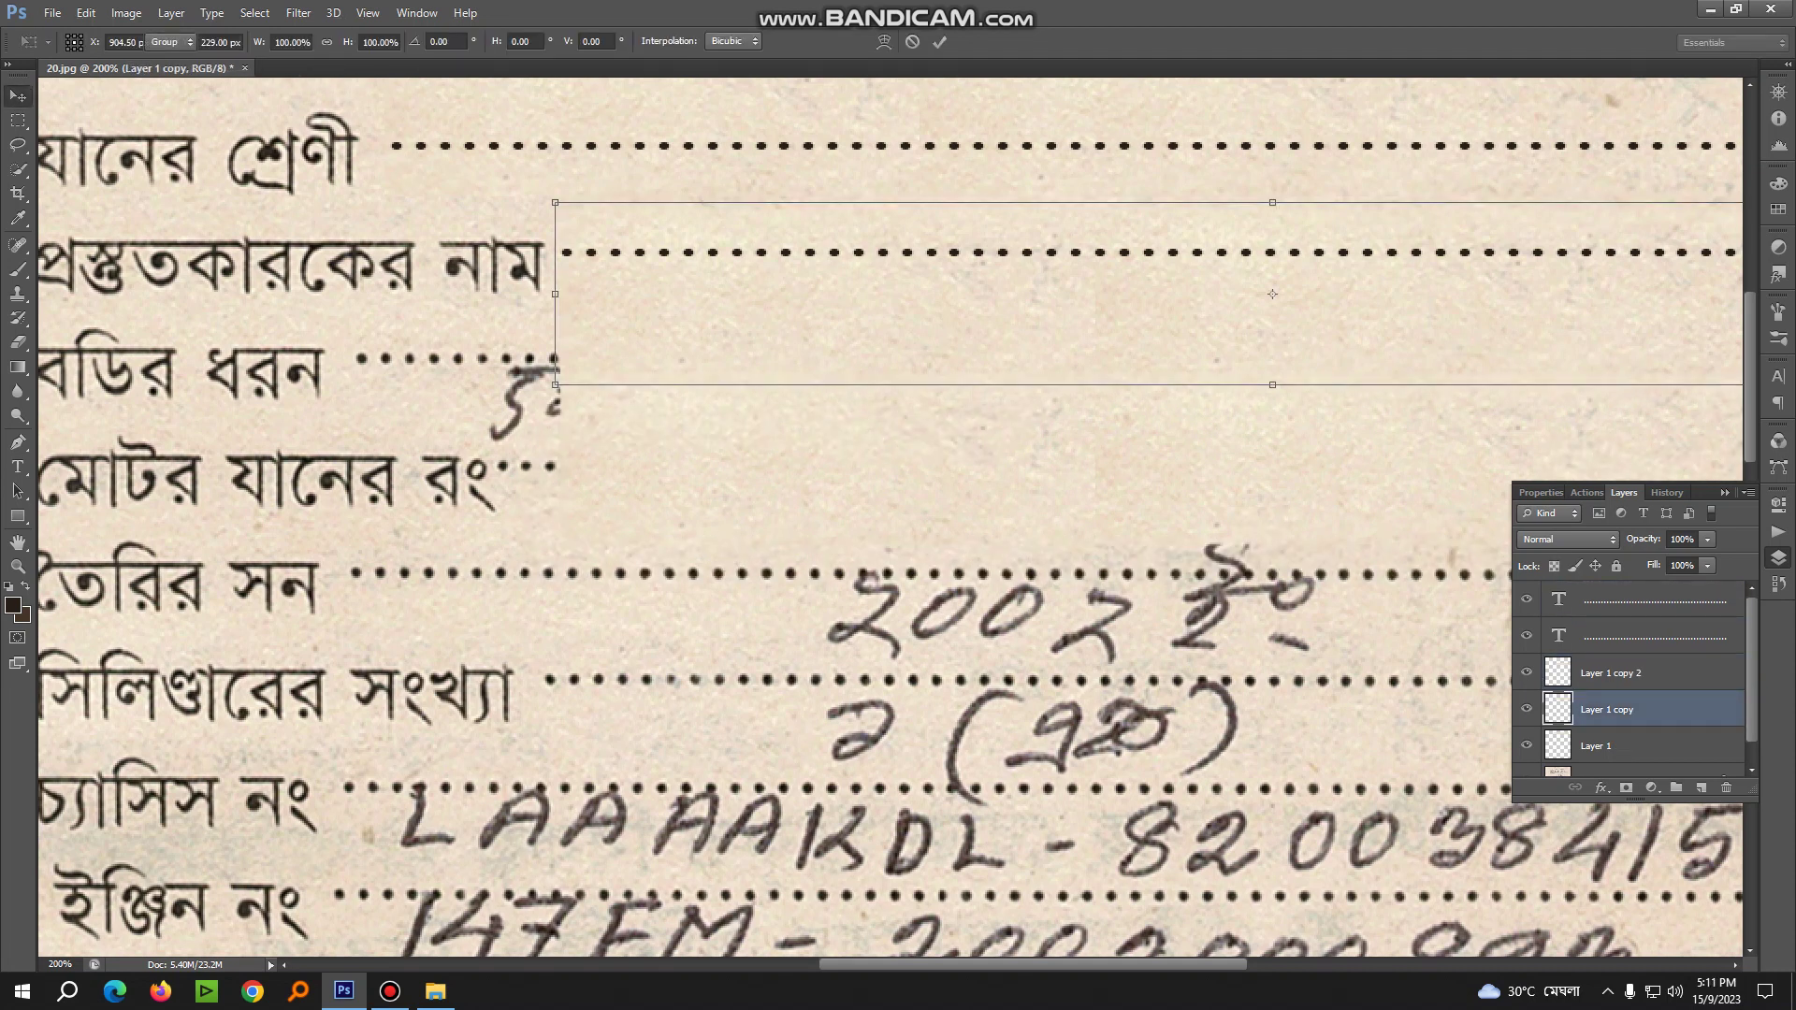
pyautogui.press('Escape')
pyautogui.hotkey('alt', ']')
pyautogui.hotkey('ctrl', 't')
pyautogui.press('Escape')
# Position the paper patch over the handwriting after the বডির ধরন label
pyautogui.moveTo(592, 398)
pyautogui.mouseDown()
pyautogui.moveTo(538, 432)
pyautogui.moveTo(599, 554)
pyautogui.mouseUp()
pyautogui.hotkey('ctrl', 'j')
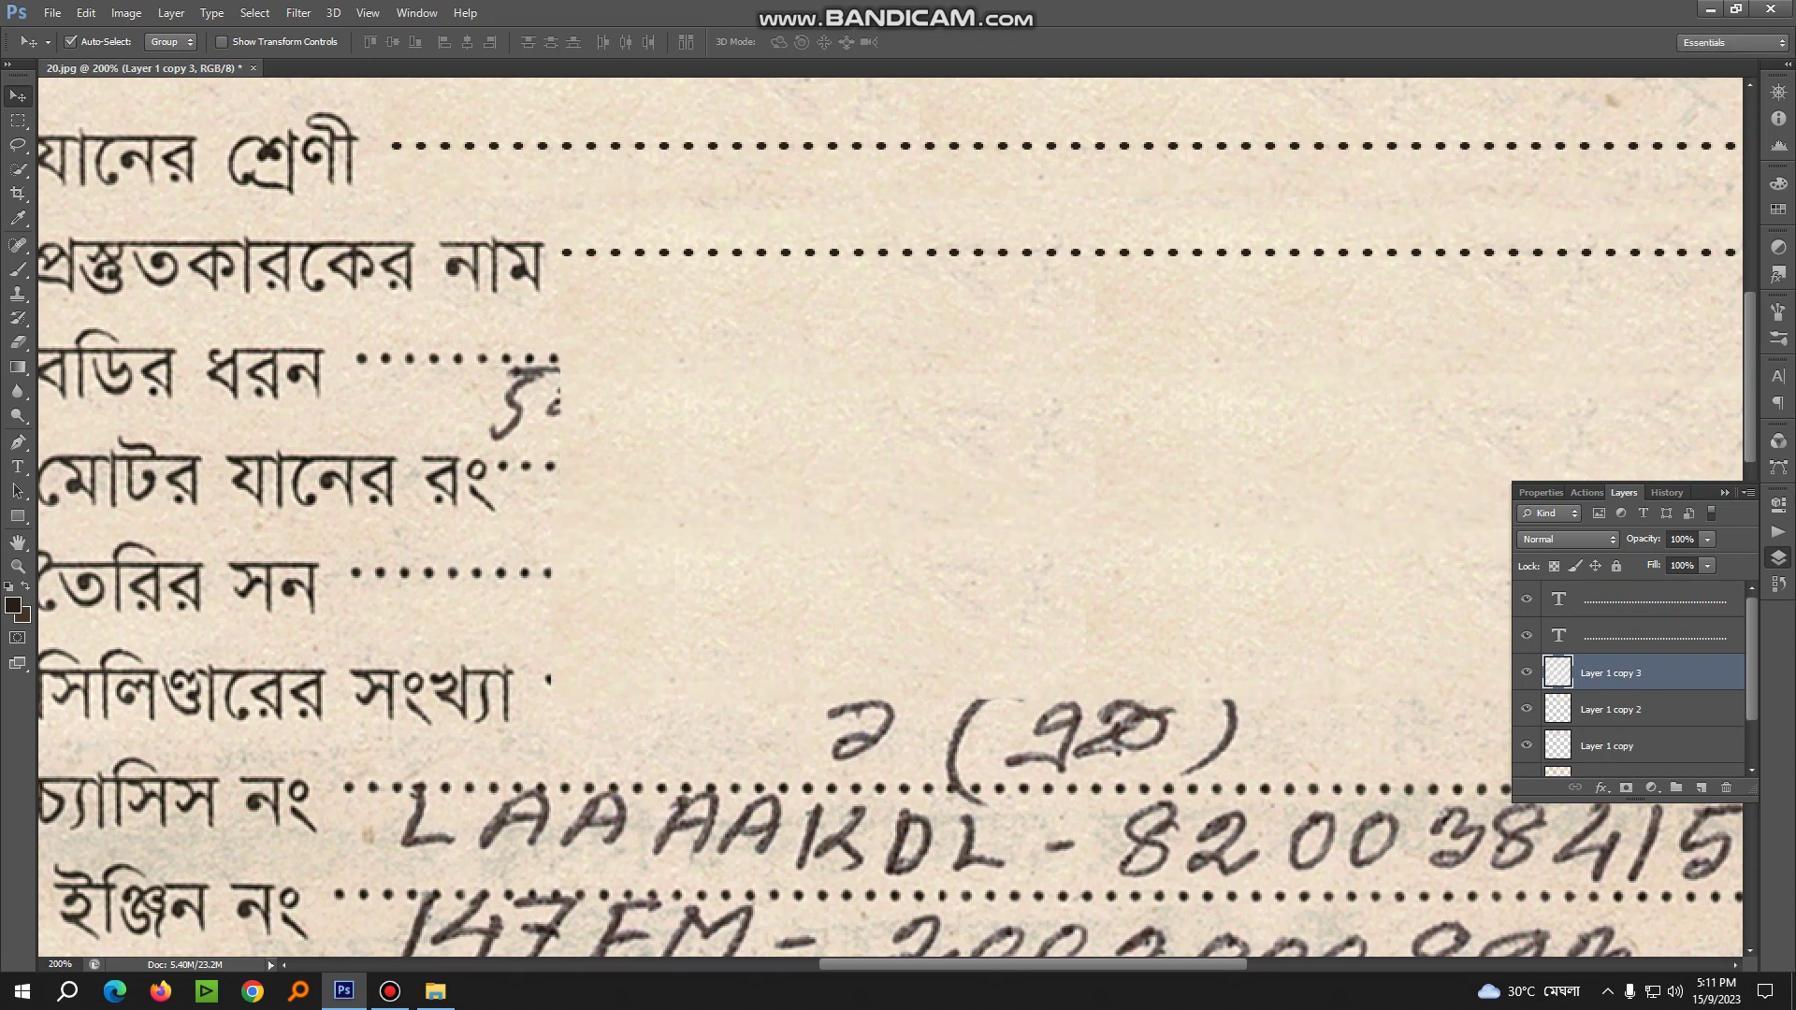
pyautogui.press('Delete')
pyautogui.moveTo(627, 440); pyautogui.dragTo(580, 441)
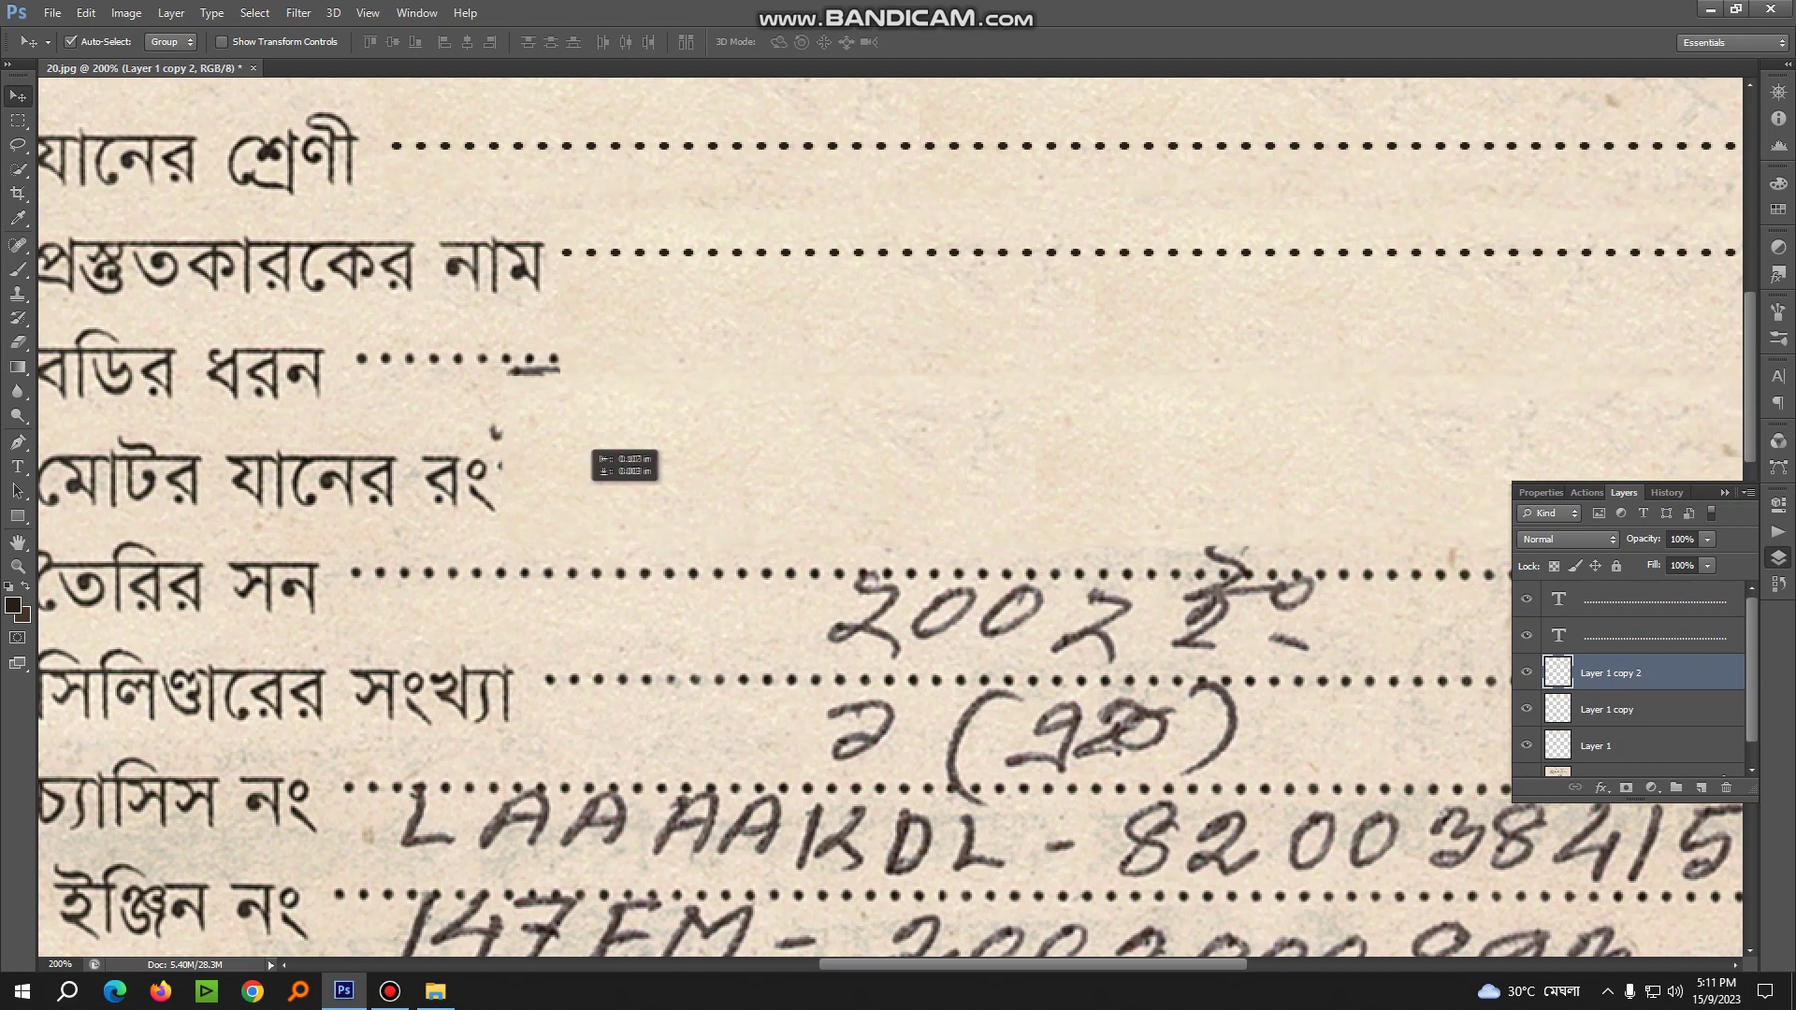
pyautogui.moveTo(579, 442); pyautogui.dragTo(574, 441)
pyautogui.hotkey('alt', '[')
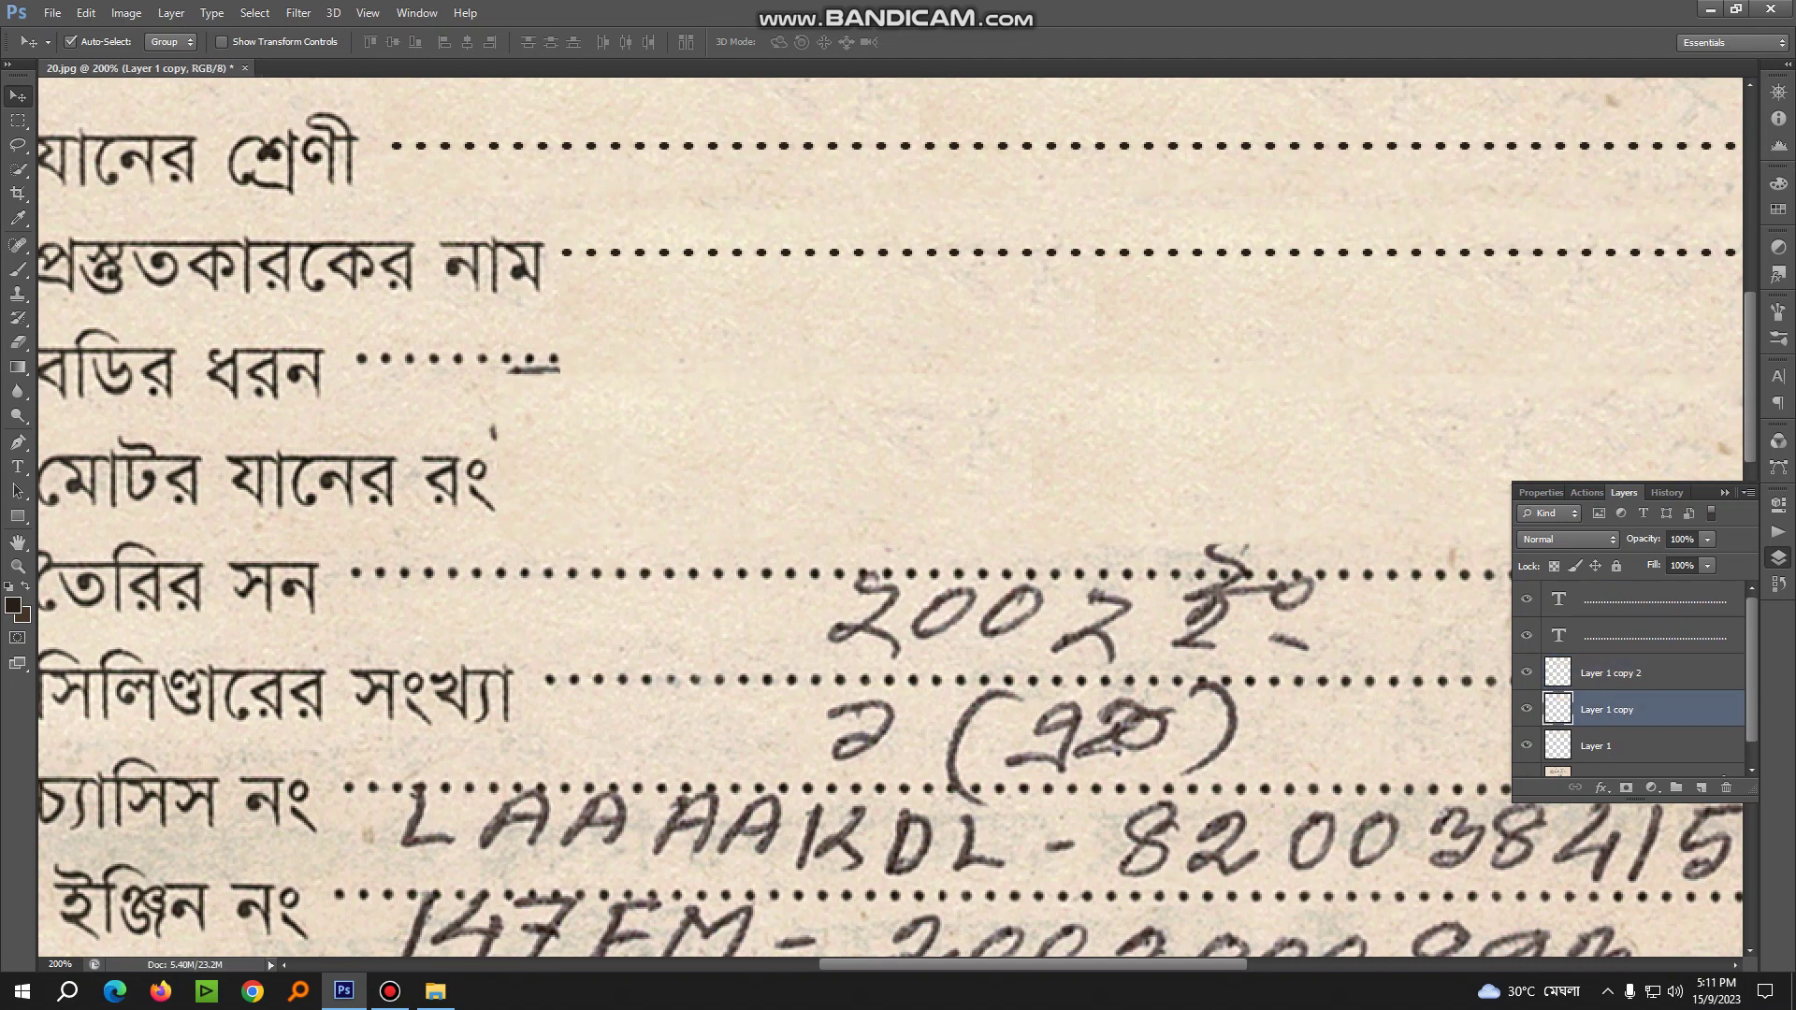
pyautogui.hotkey('ctrl', 't')
pyautogui.press('Escape')
pyautogui.hotkey('alt', ']')
# Shift the patch up-left over the remaining mark and clear the মোটর যানের রং selection
pyautogui.moveTo(582, 338)
pyautogui.mouseDown()
pyautogui.moveTo(535, 308)
pyautogui.moveTo(445, 309)
pyautogui.mouseUp()
pyautogui.press('m')
pyautogui.moveTo(330, 429); pyautogui.dragTo(624, 546)
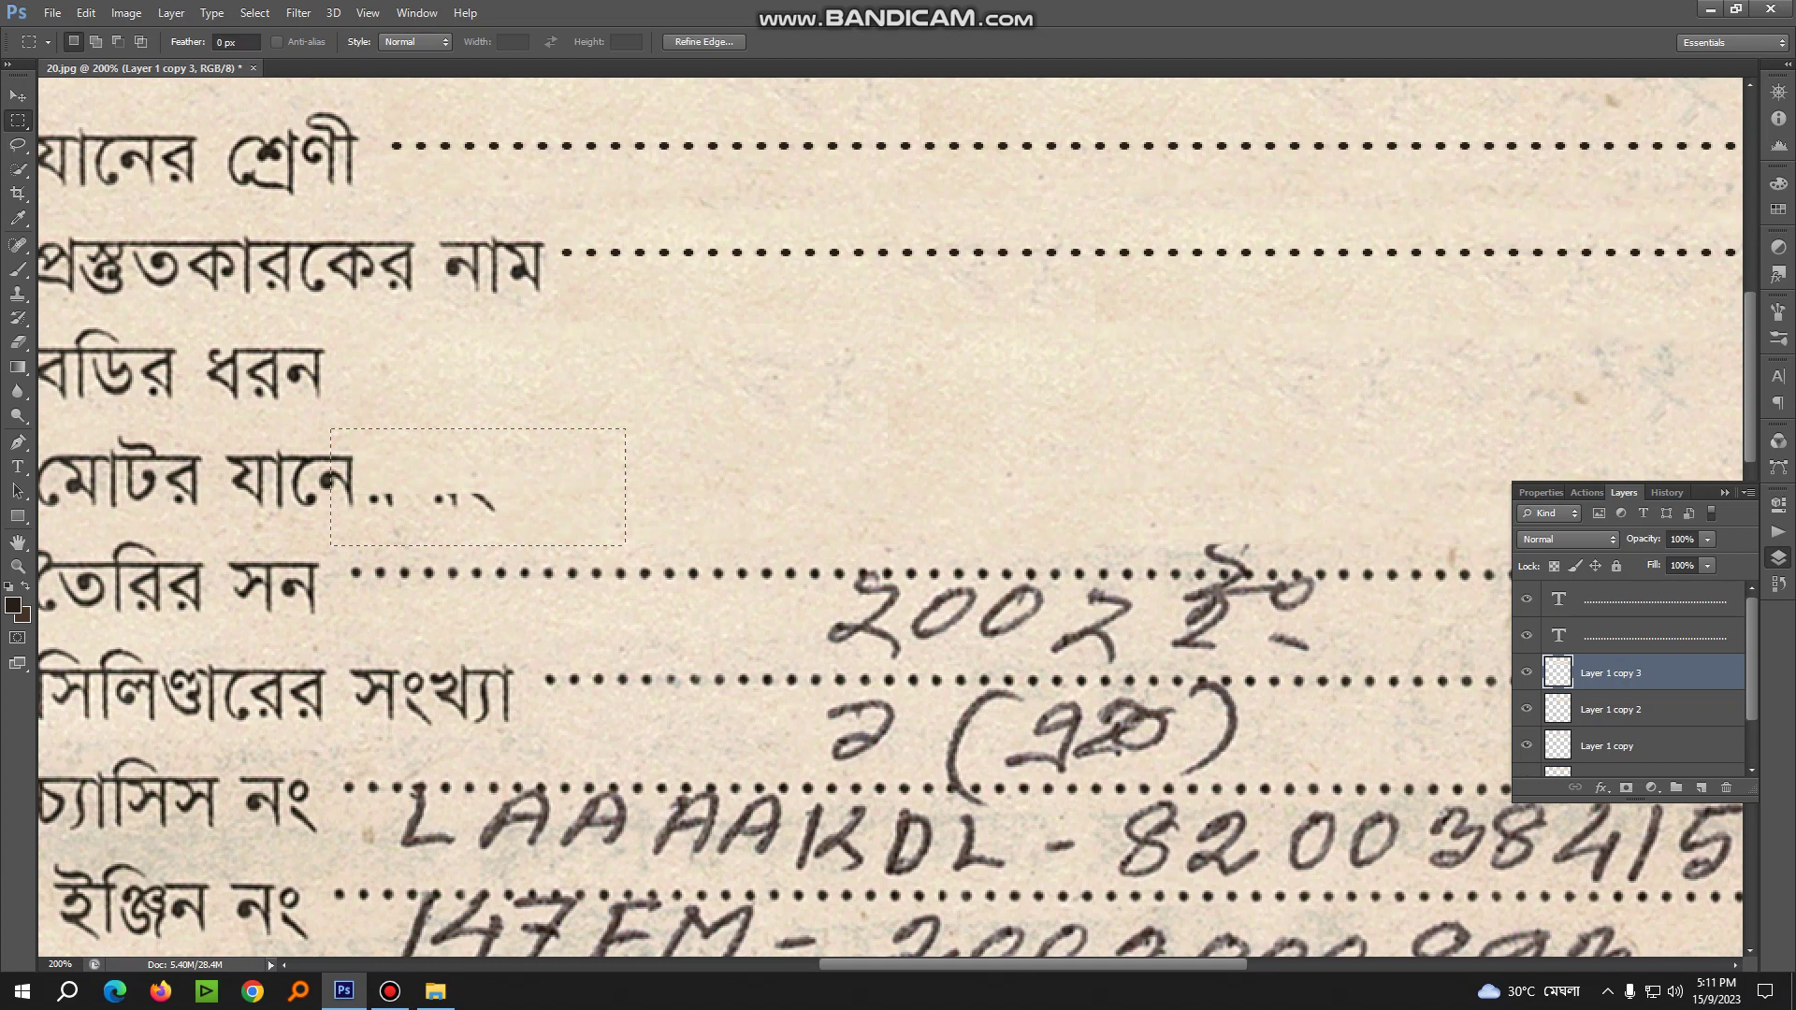
pyautogui.hotkey('ctrl', 'd')
pyautogui.scroll(-2, 1628, 673)
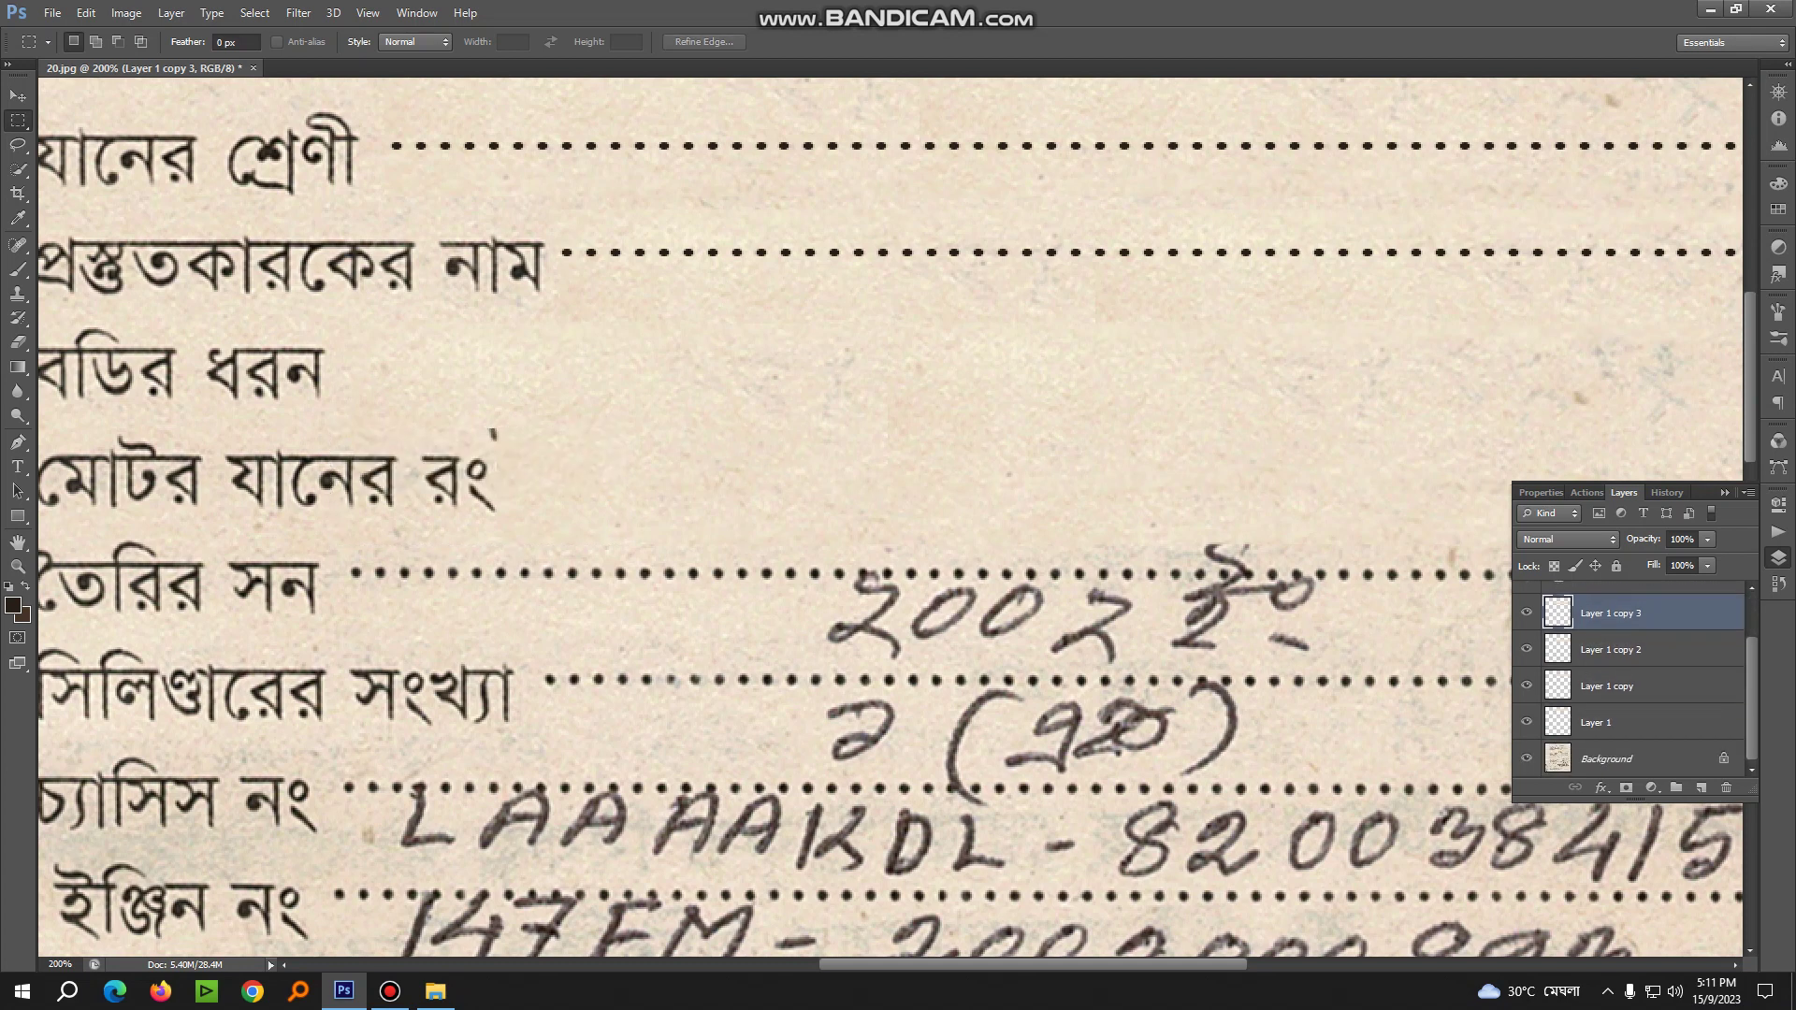
# On the Background, clone paper over the pen marks by ধরন and the faint dots after রং
pyautogui.click(1609, 758)
pyautogui.click(18, 293)
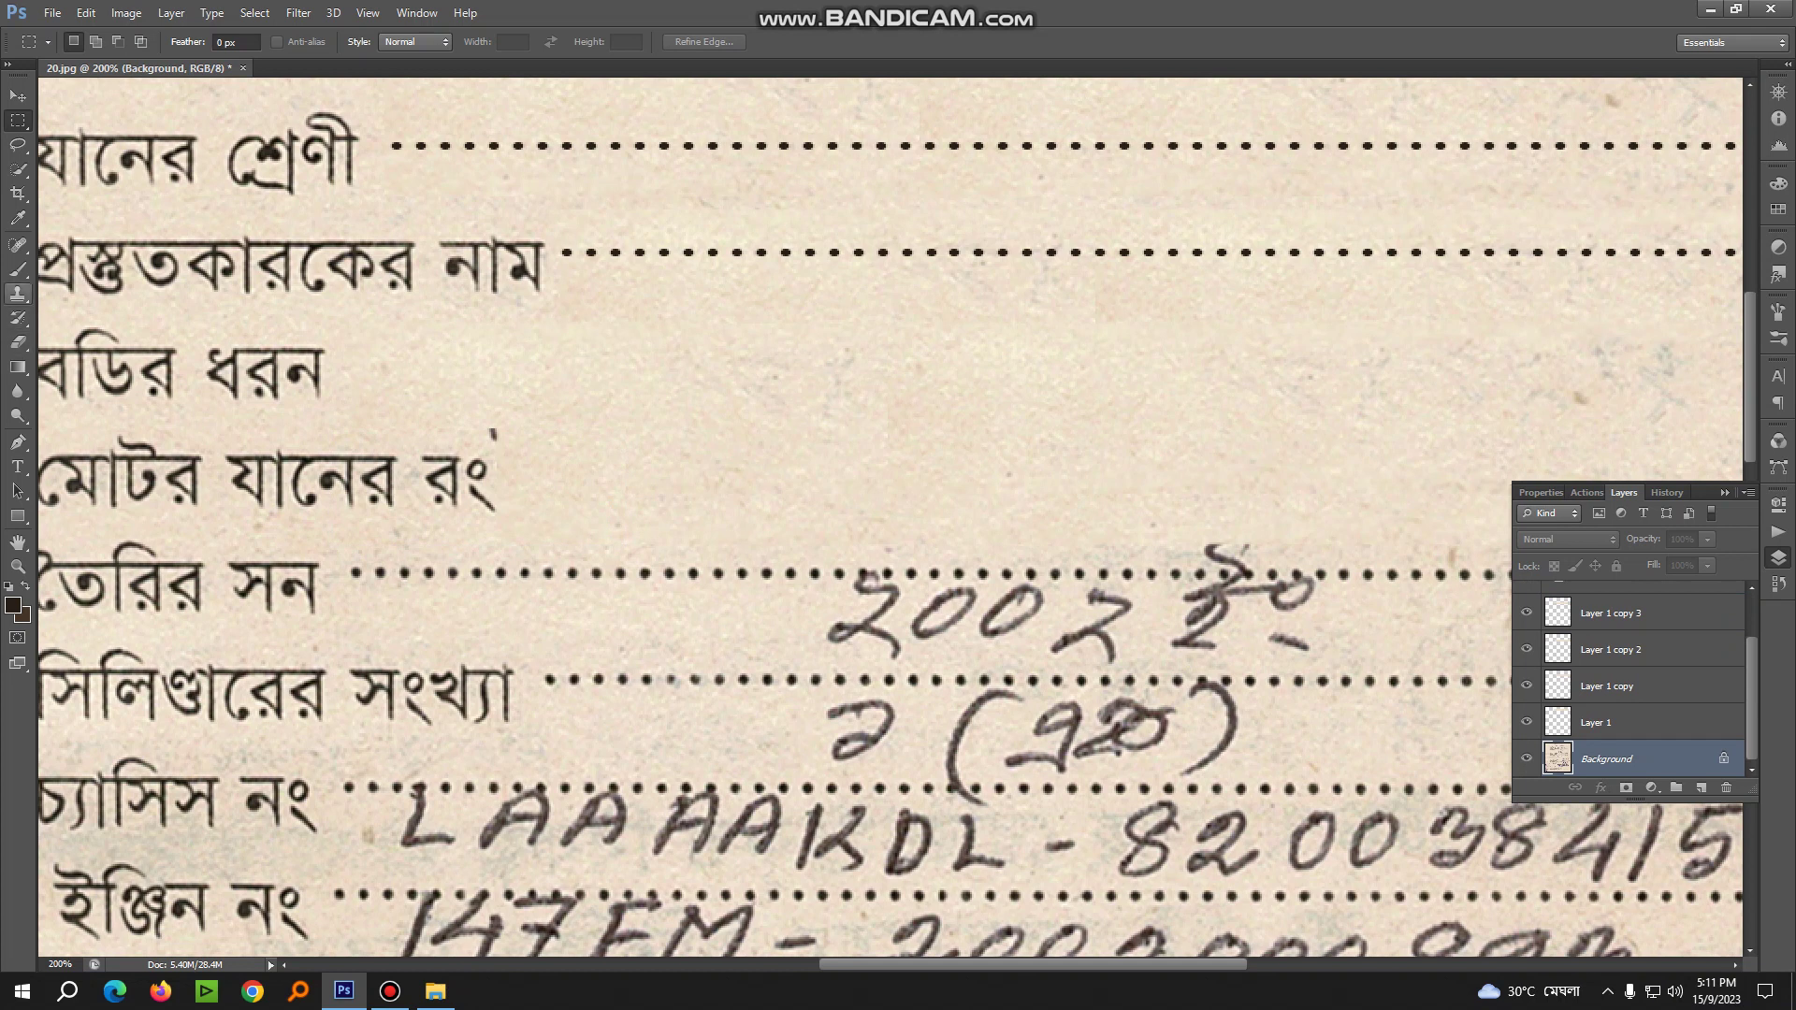
pyautogui.click(412, 392)
pyautogui.click(416, 415)
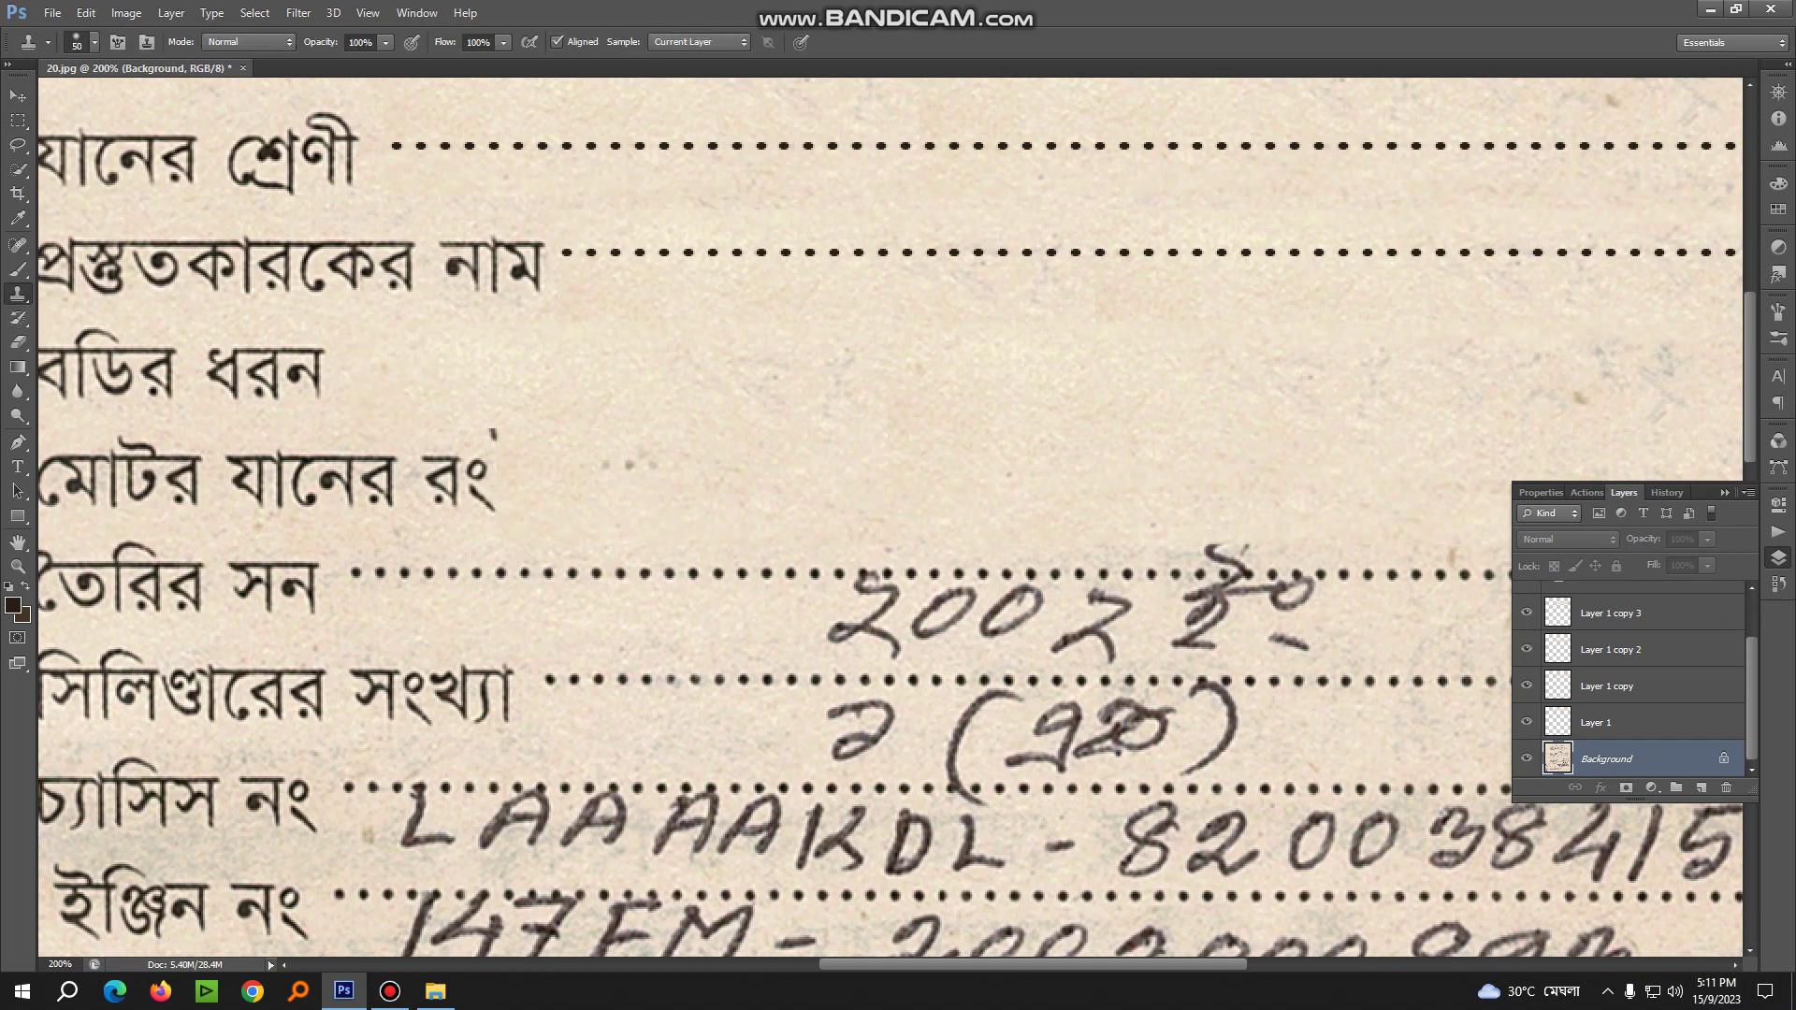
pyautogui.press('[')
pyautogui.click(556, 464)
pyautogui.hotkey('ctrl', '-')
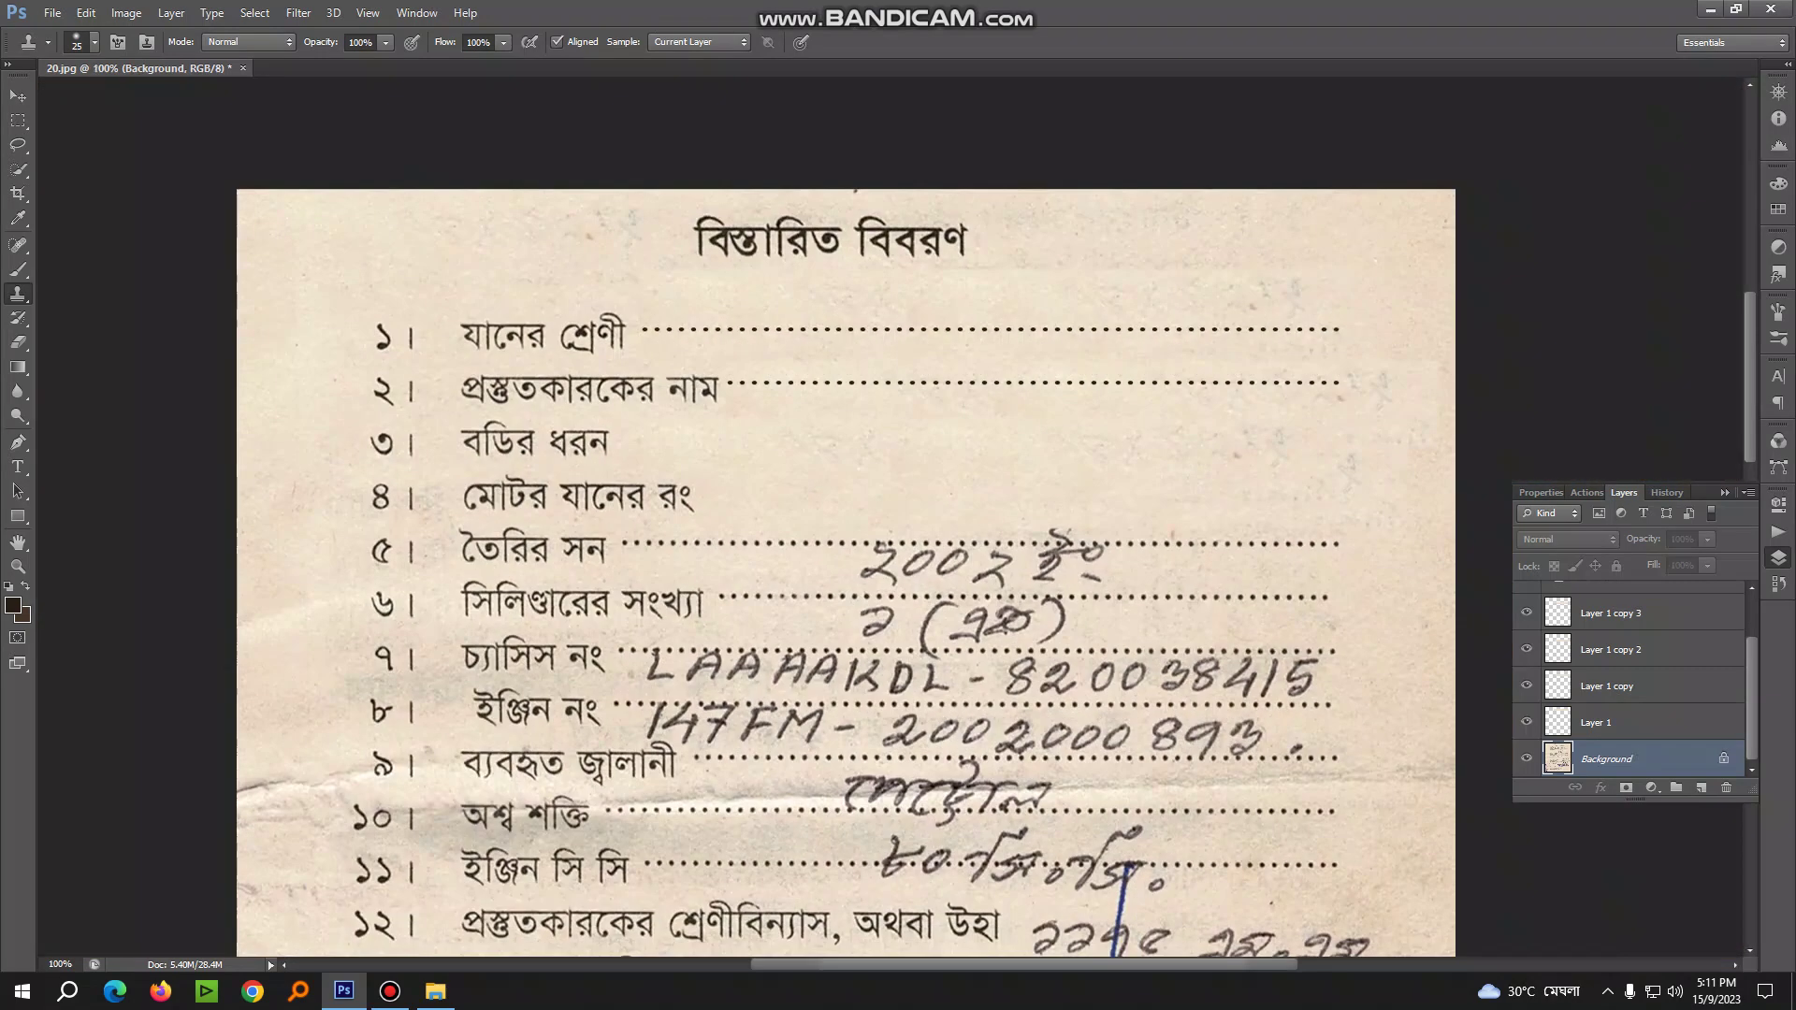
pyautogui.hotkey('ctrl', '-')
pyautogui.hotkey('ctrl', '+')
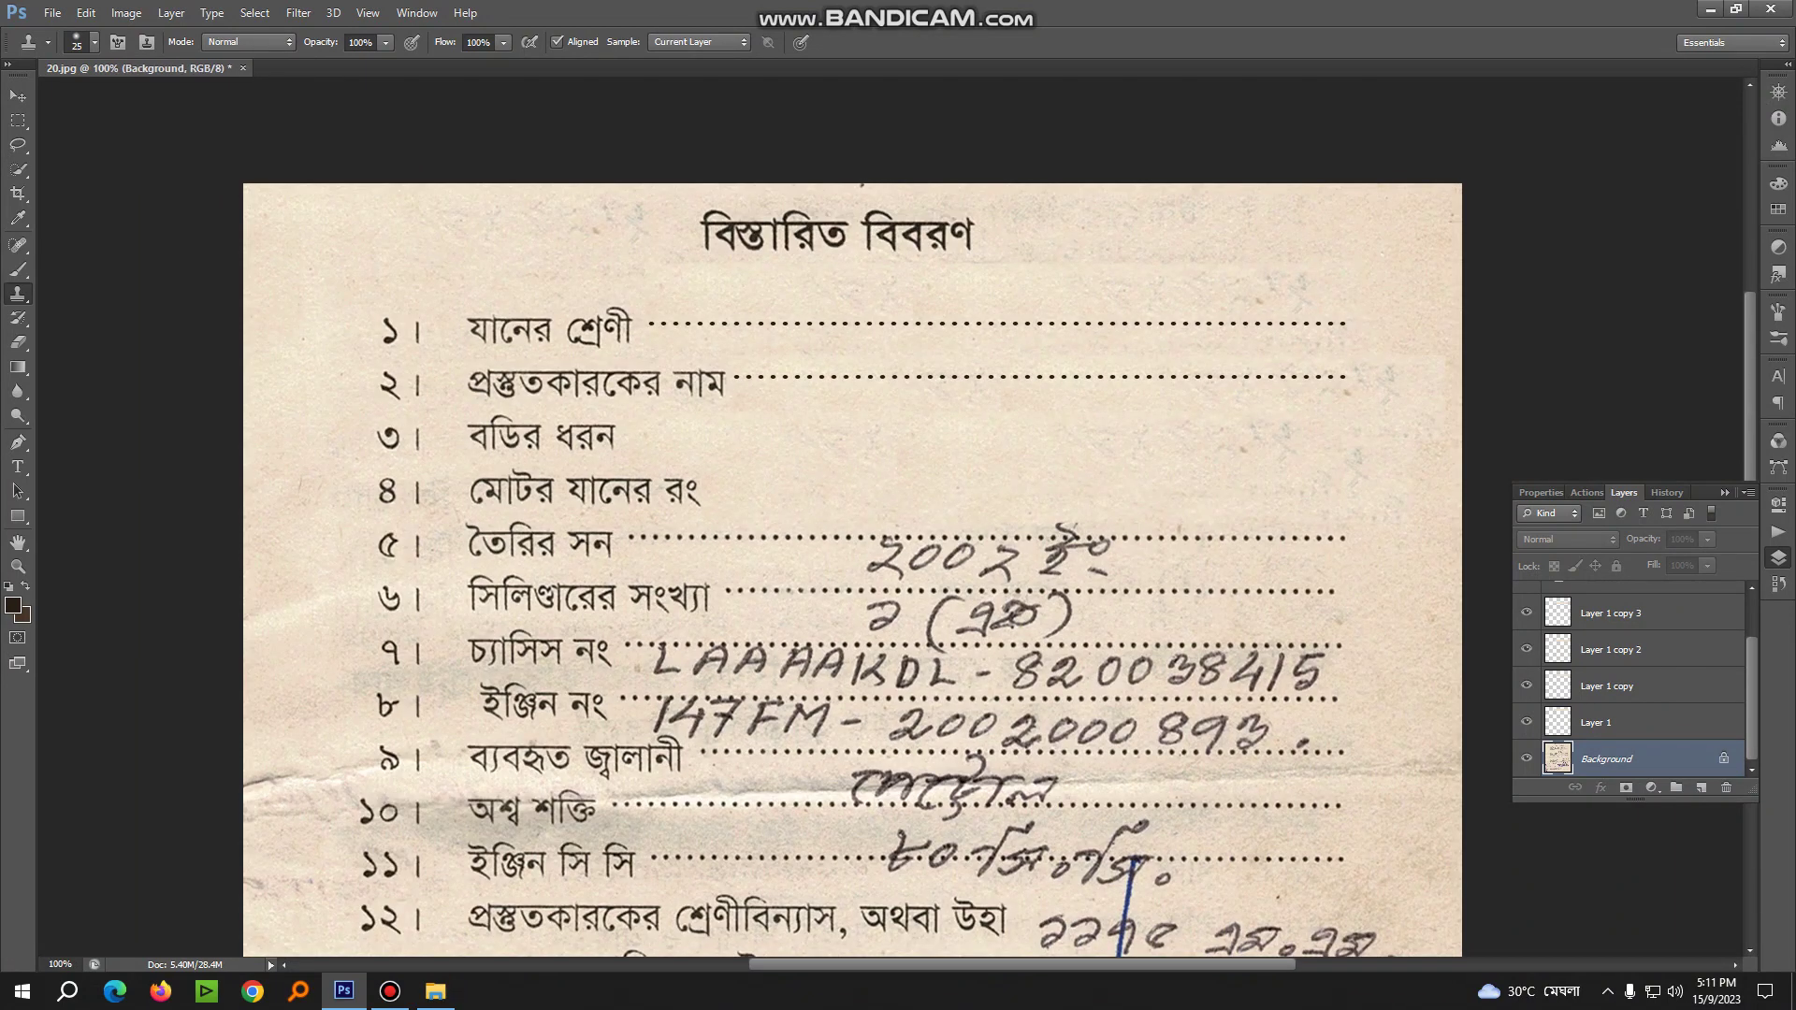
pyautogui.hotkey('ctrl', '+')
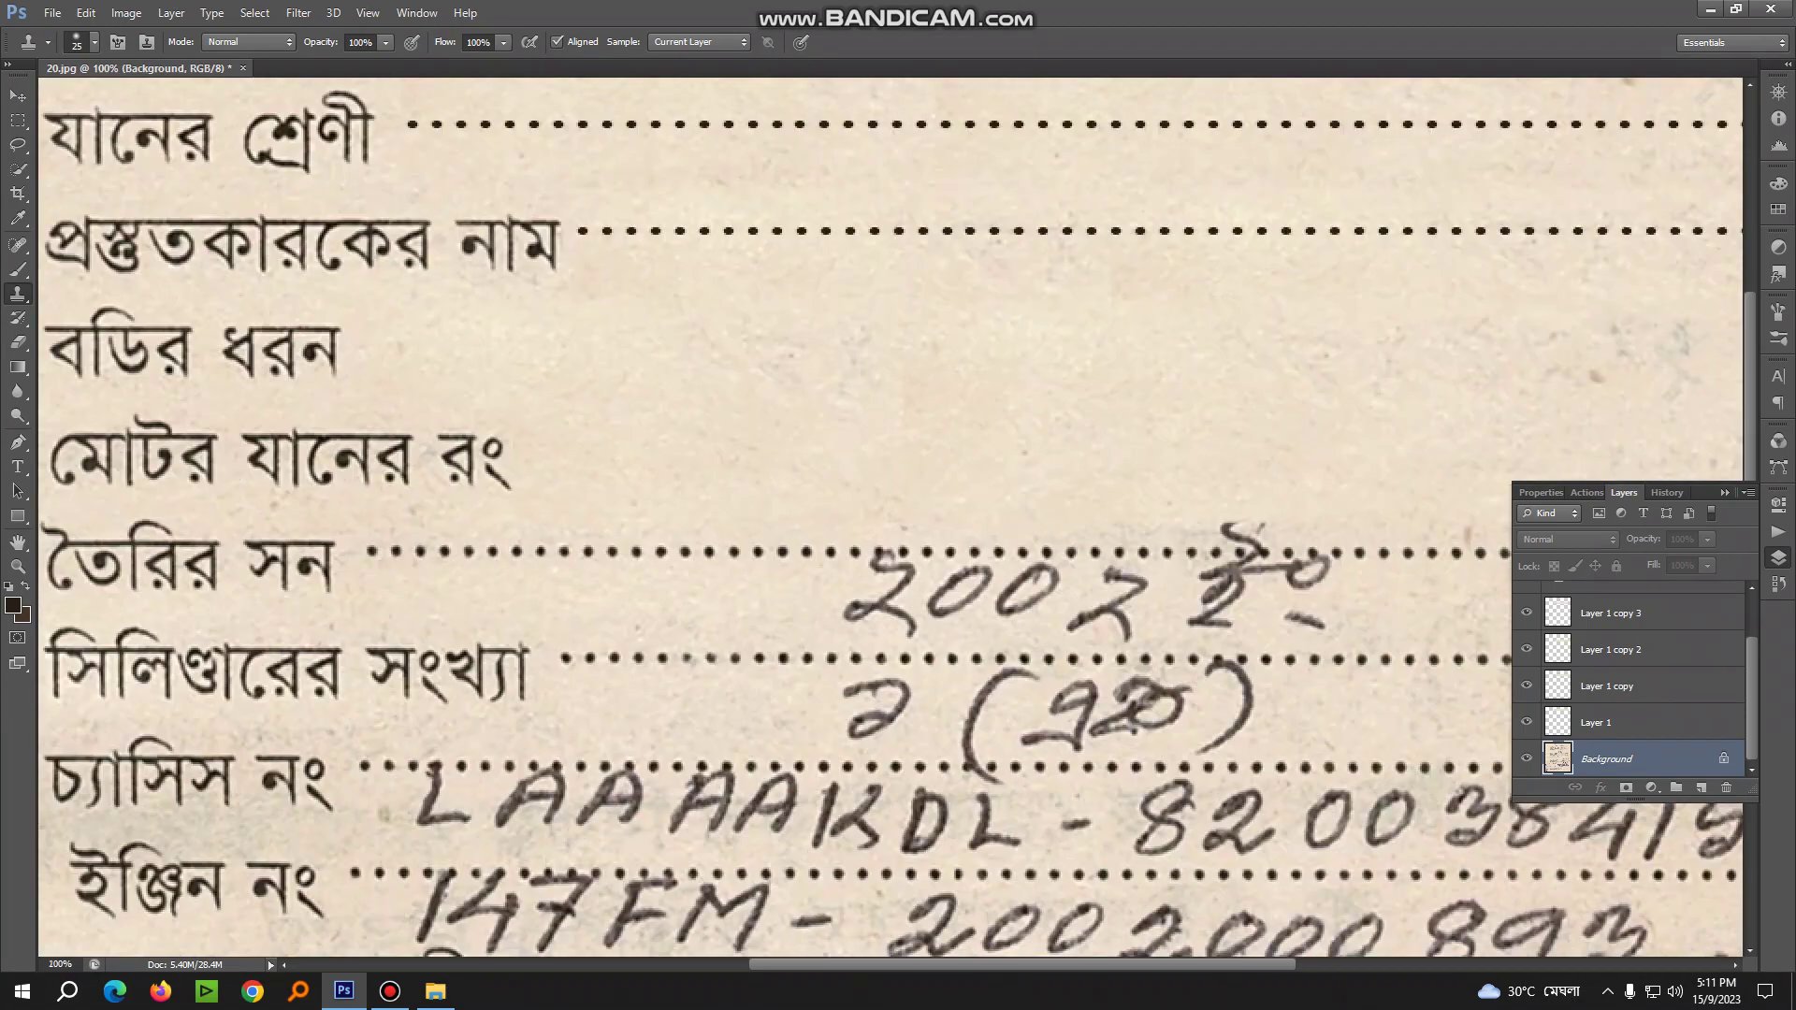
pyautogui.hotkey('ctrl', '-')
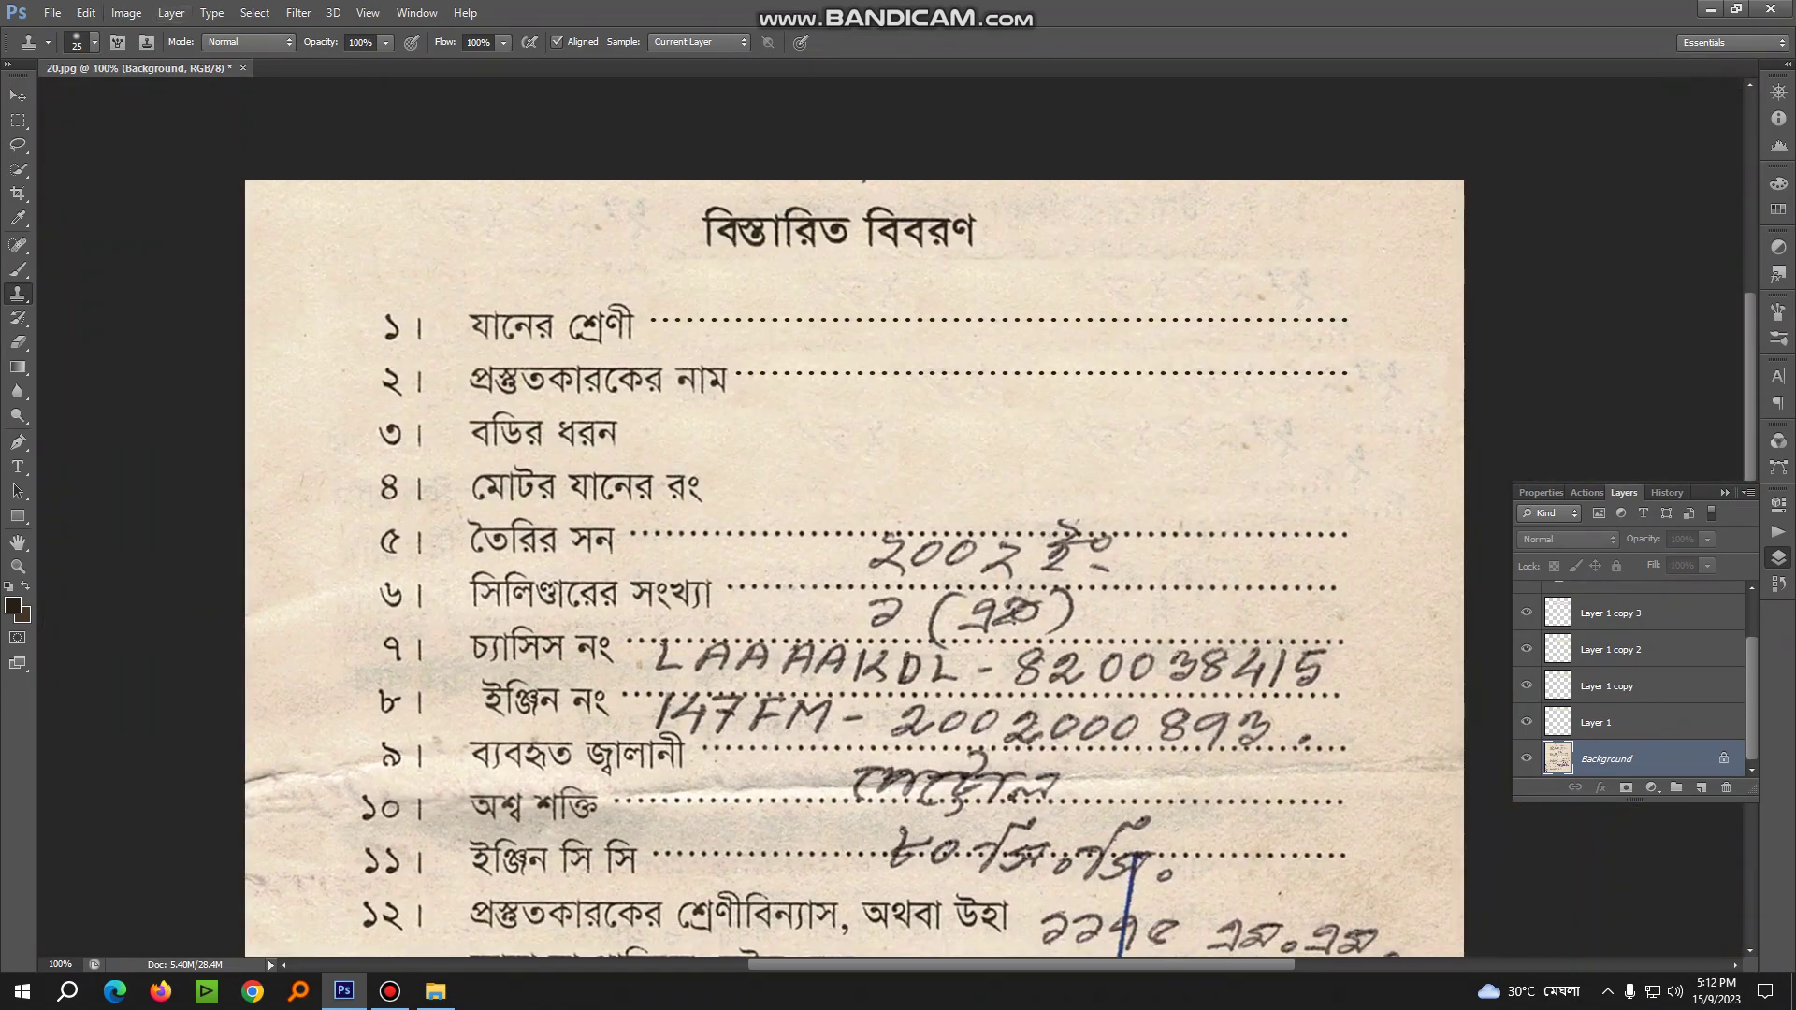
# Place dotted-line text copies into the বডির ধরন and মোটর যানের রং rows
pyautogui.press('v')
pyautogui.hotkey('ctrl', '+')
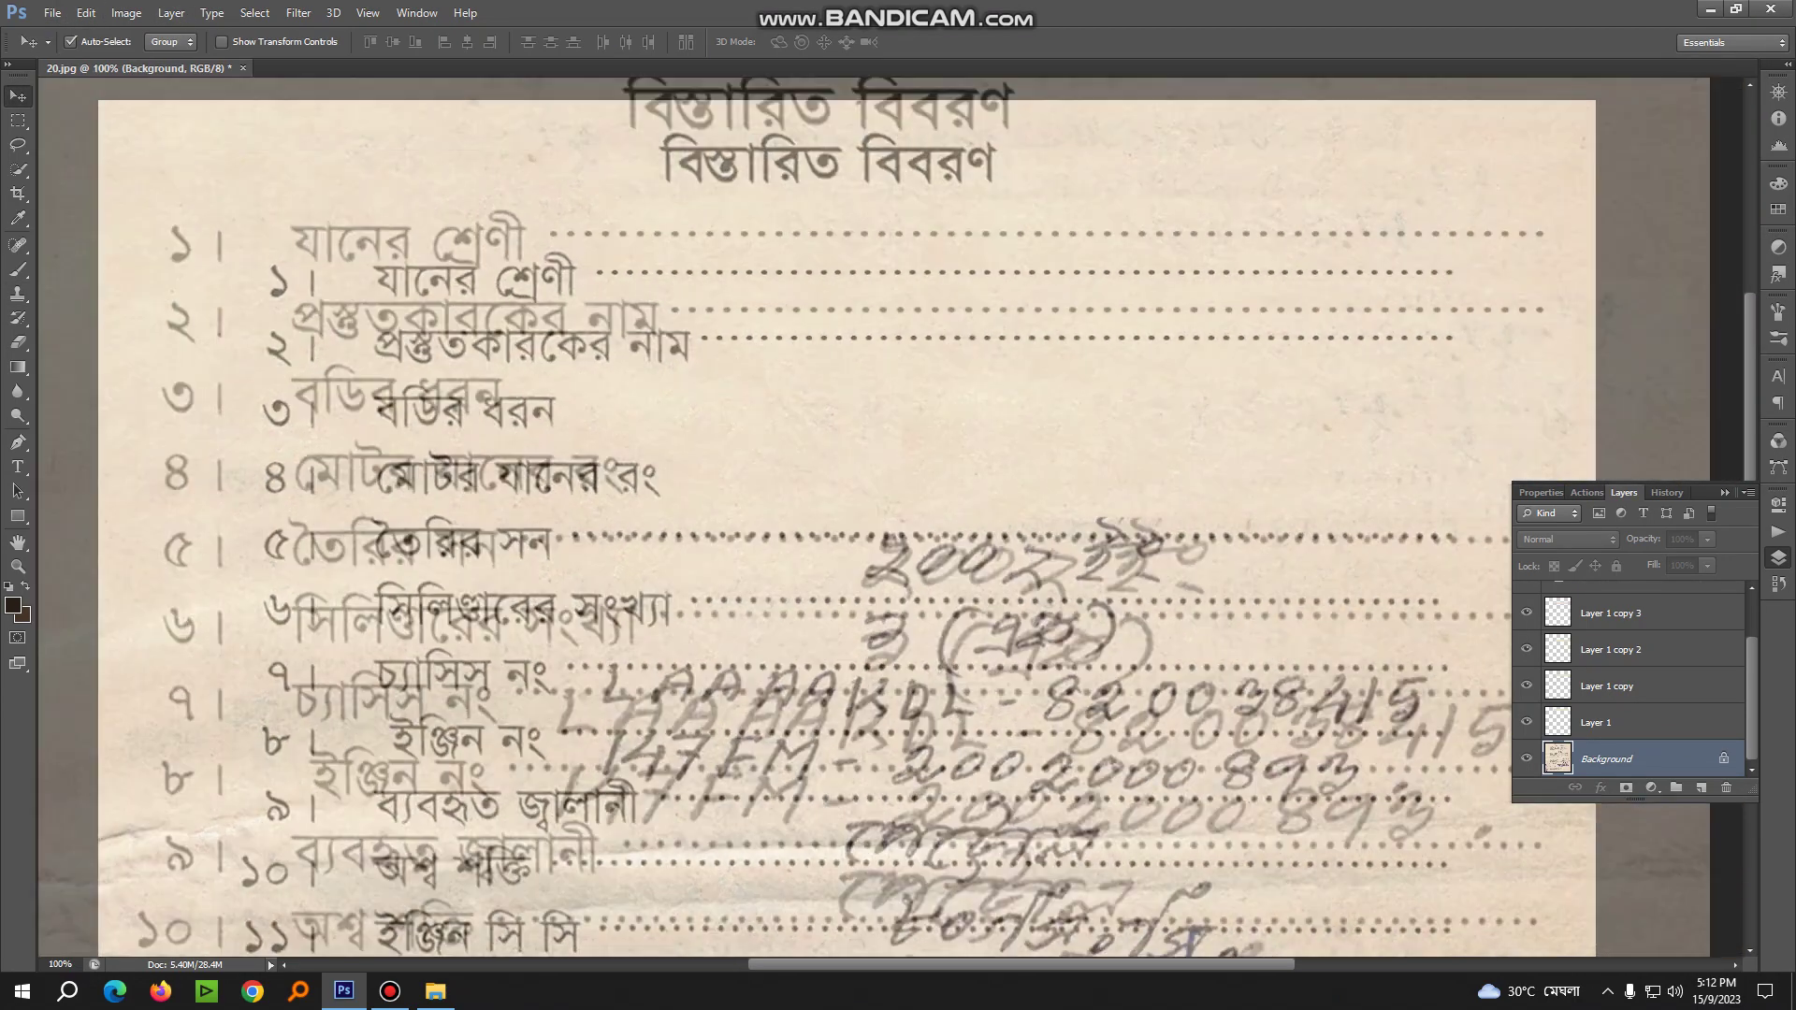
pyautogui.hotkey('alt', '.')
pyautogui.moveTo(608, 224)
pyautogui.mouseDown()
pyautogui.moveTo(482, 334)
pyautogui.moveTo(391, 325)
pyautogui.mouseUp()
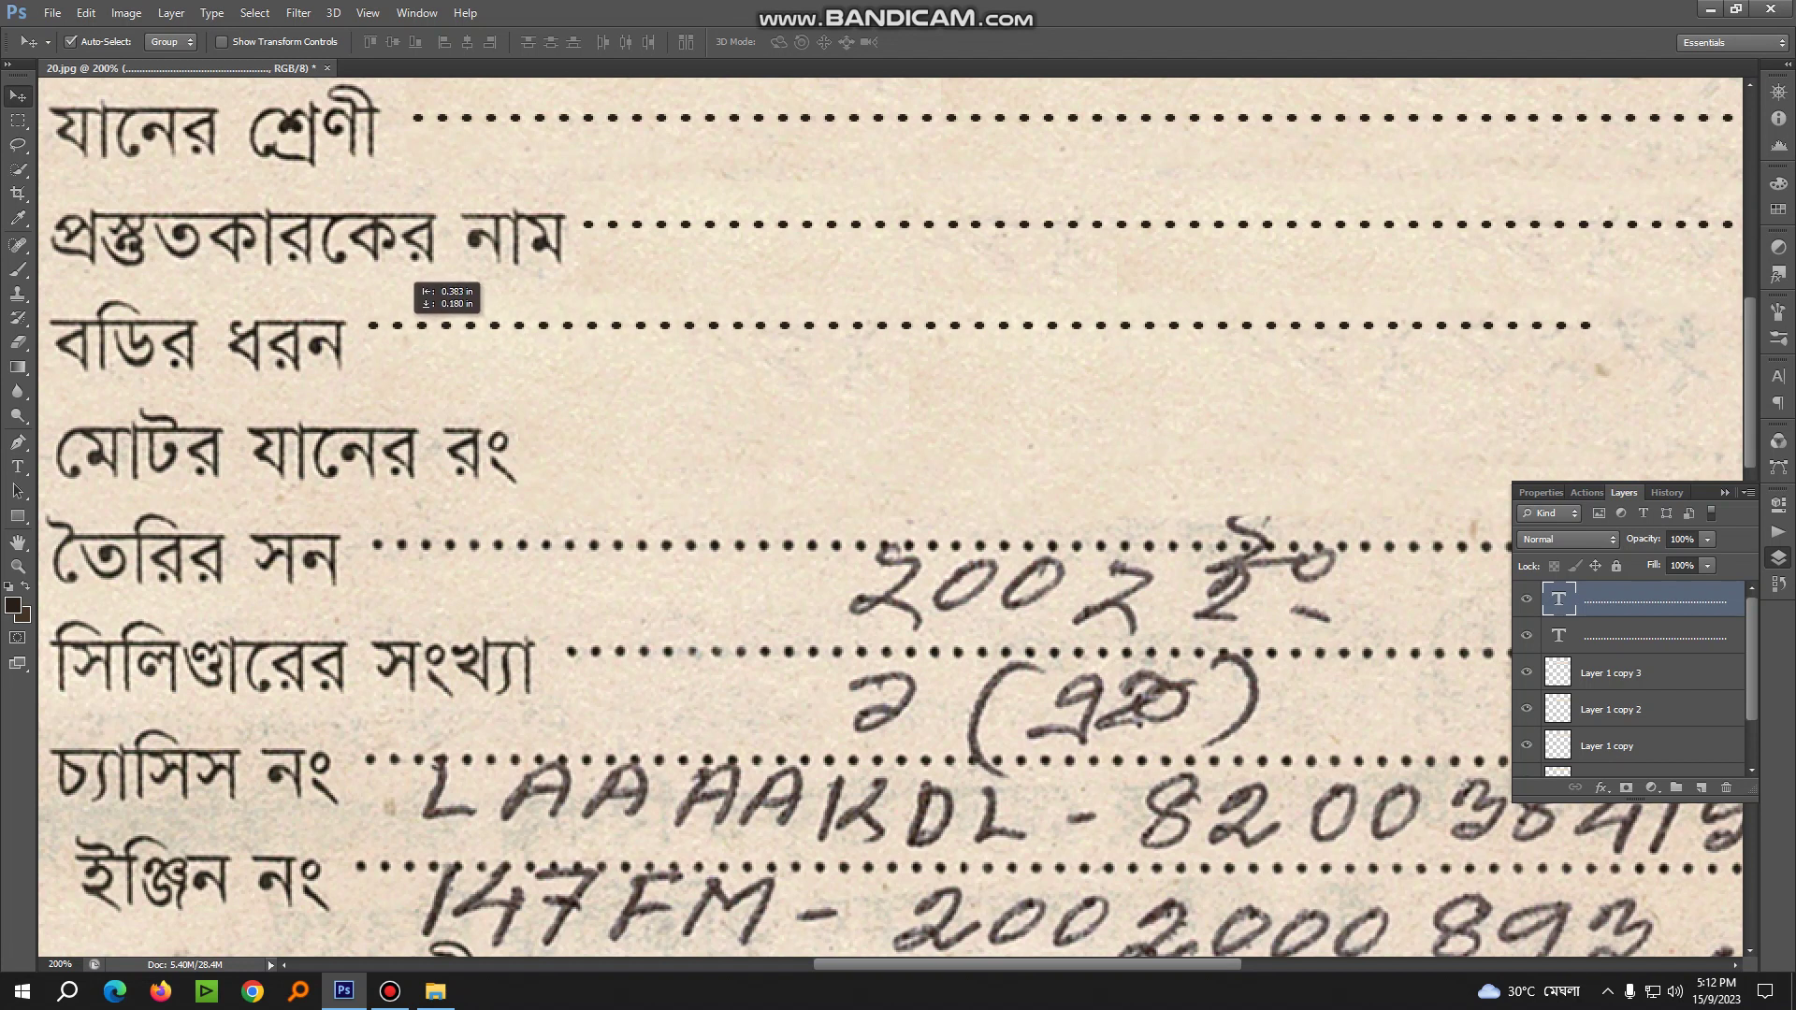
pyautogui.moveTo(470, 324)
pyautogui.mouseDown()
pyautogui.moveTo(656, 402)
pyautogui.moveTo(619, 442)
pyautogui.mouseUp()
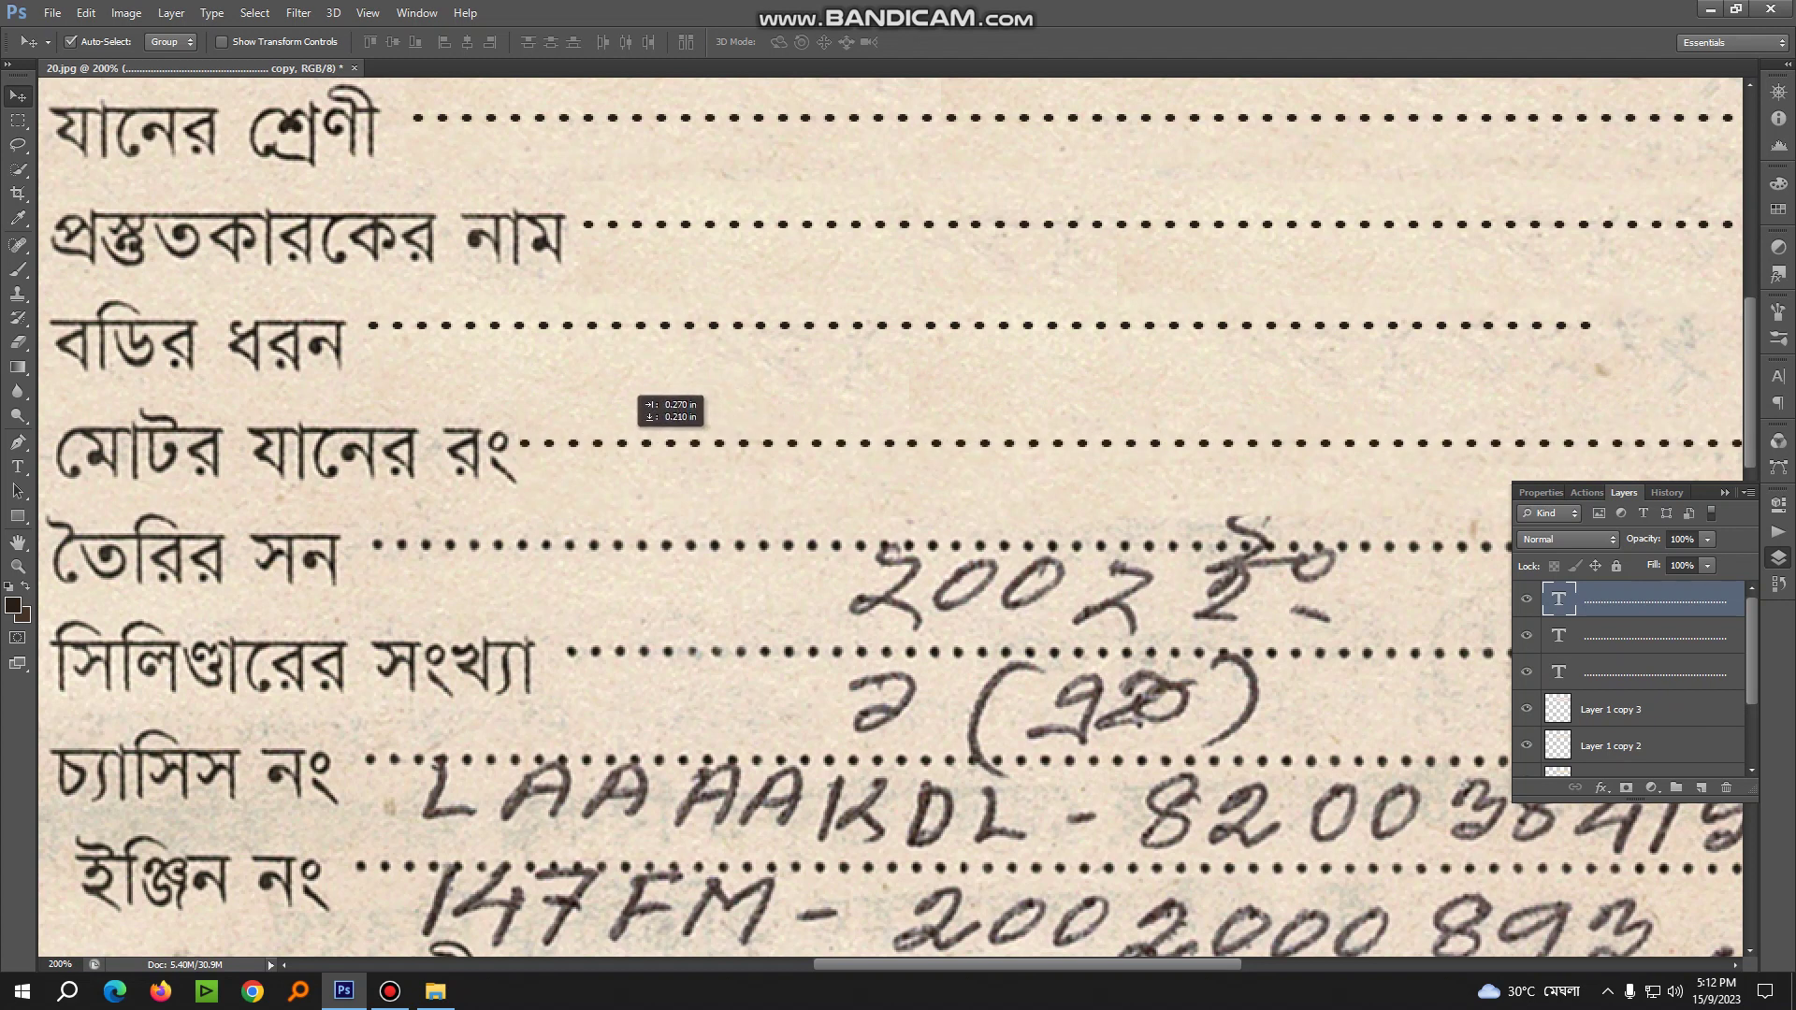
pyautogui.hotkey('ctrl', '-')
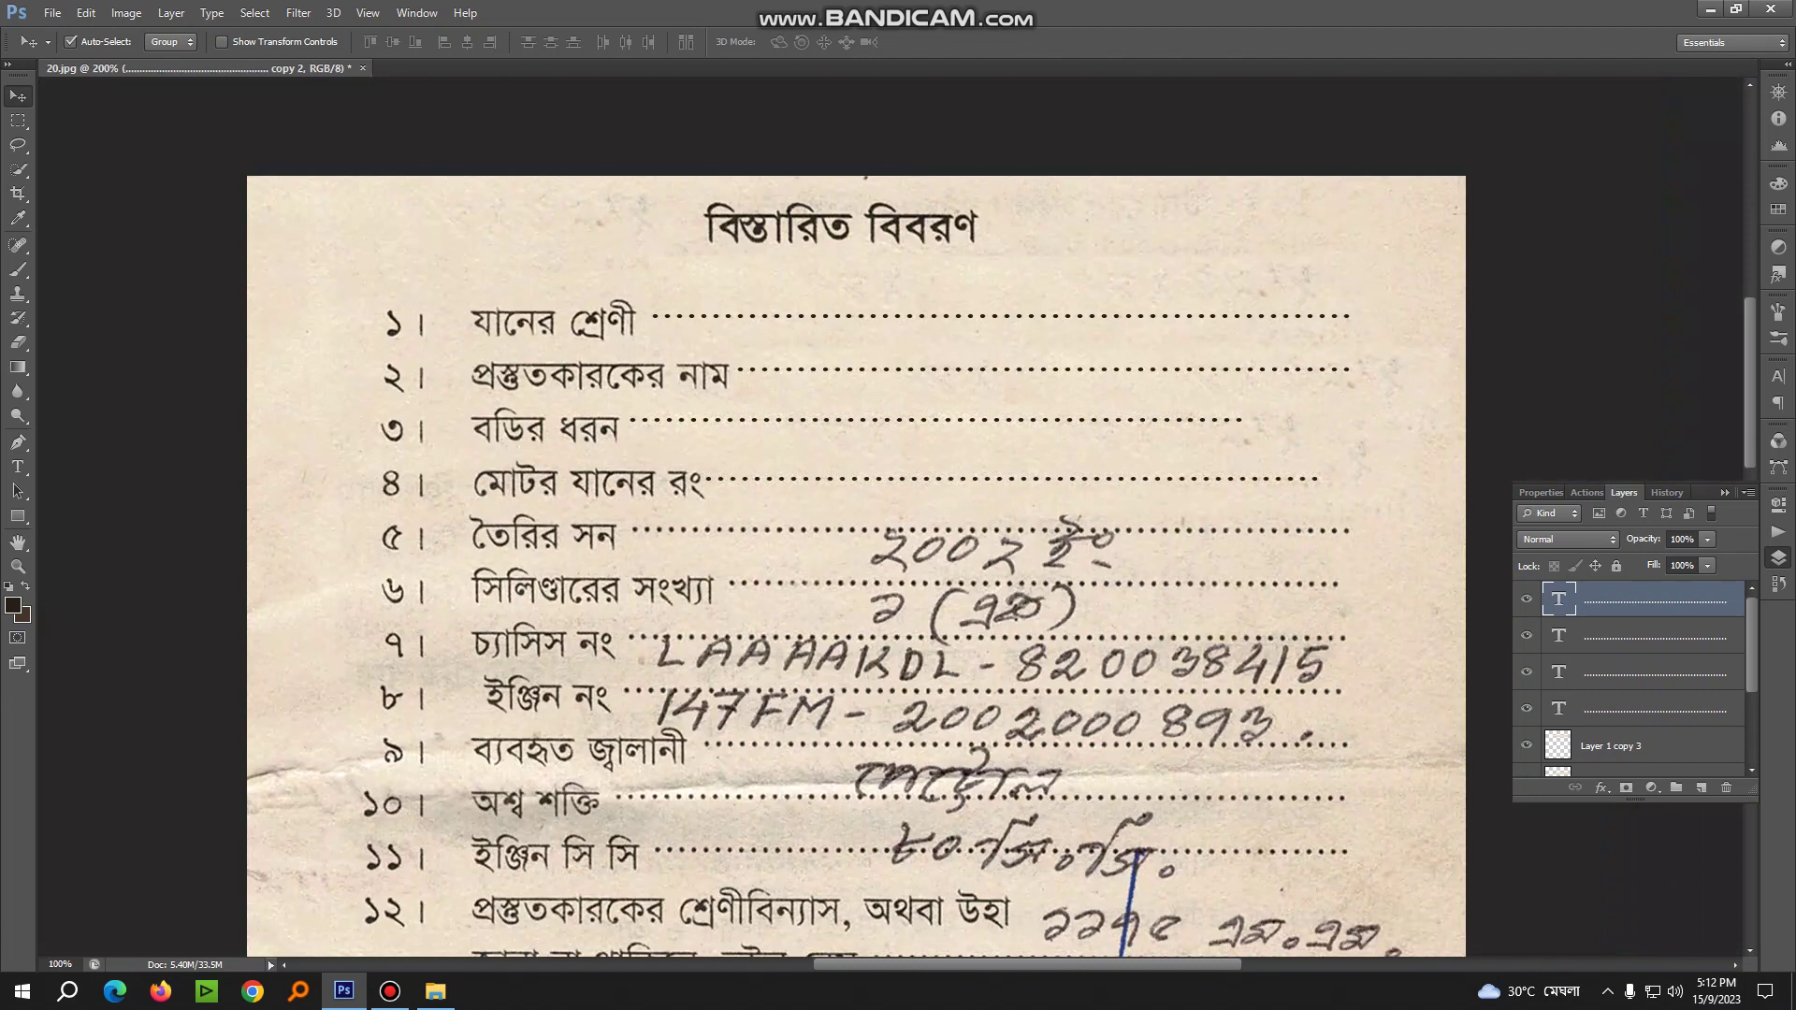
# Lengthen the বডির ধরন dotted text line to full width
pyautogui.click(18, 467)
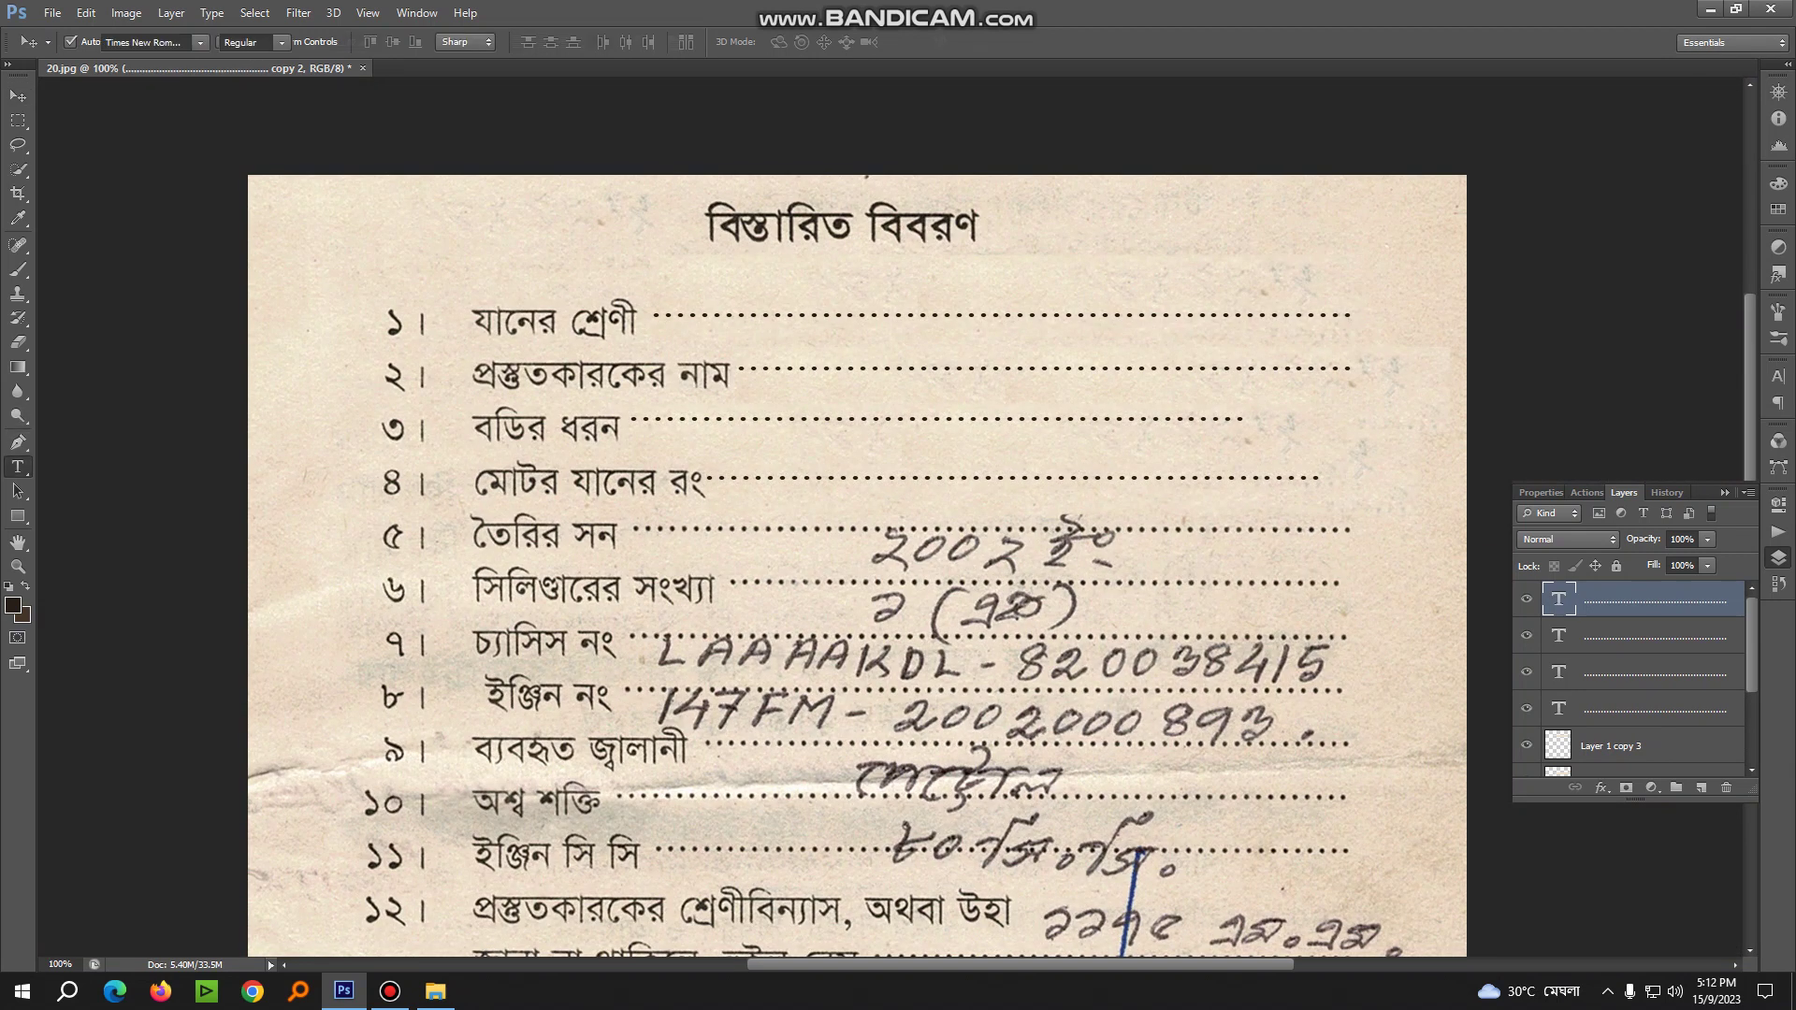
pyautogui.click(1019, 419)
pyautogui.click(1209, 418)
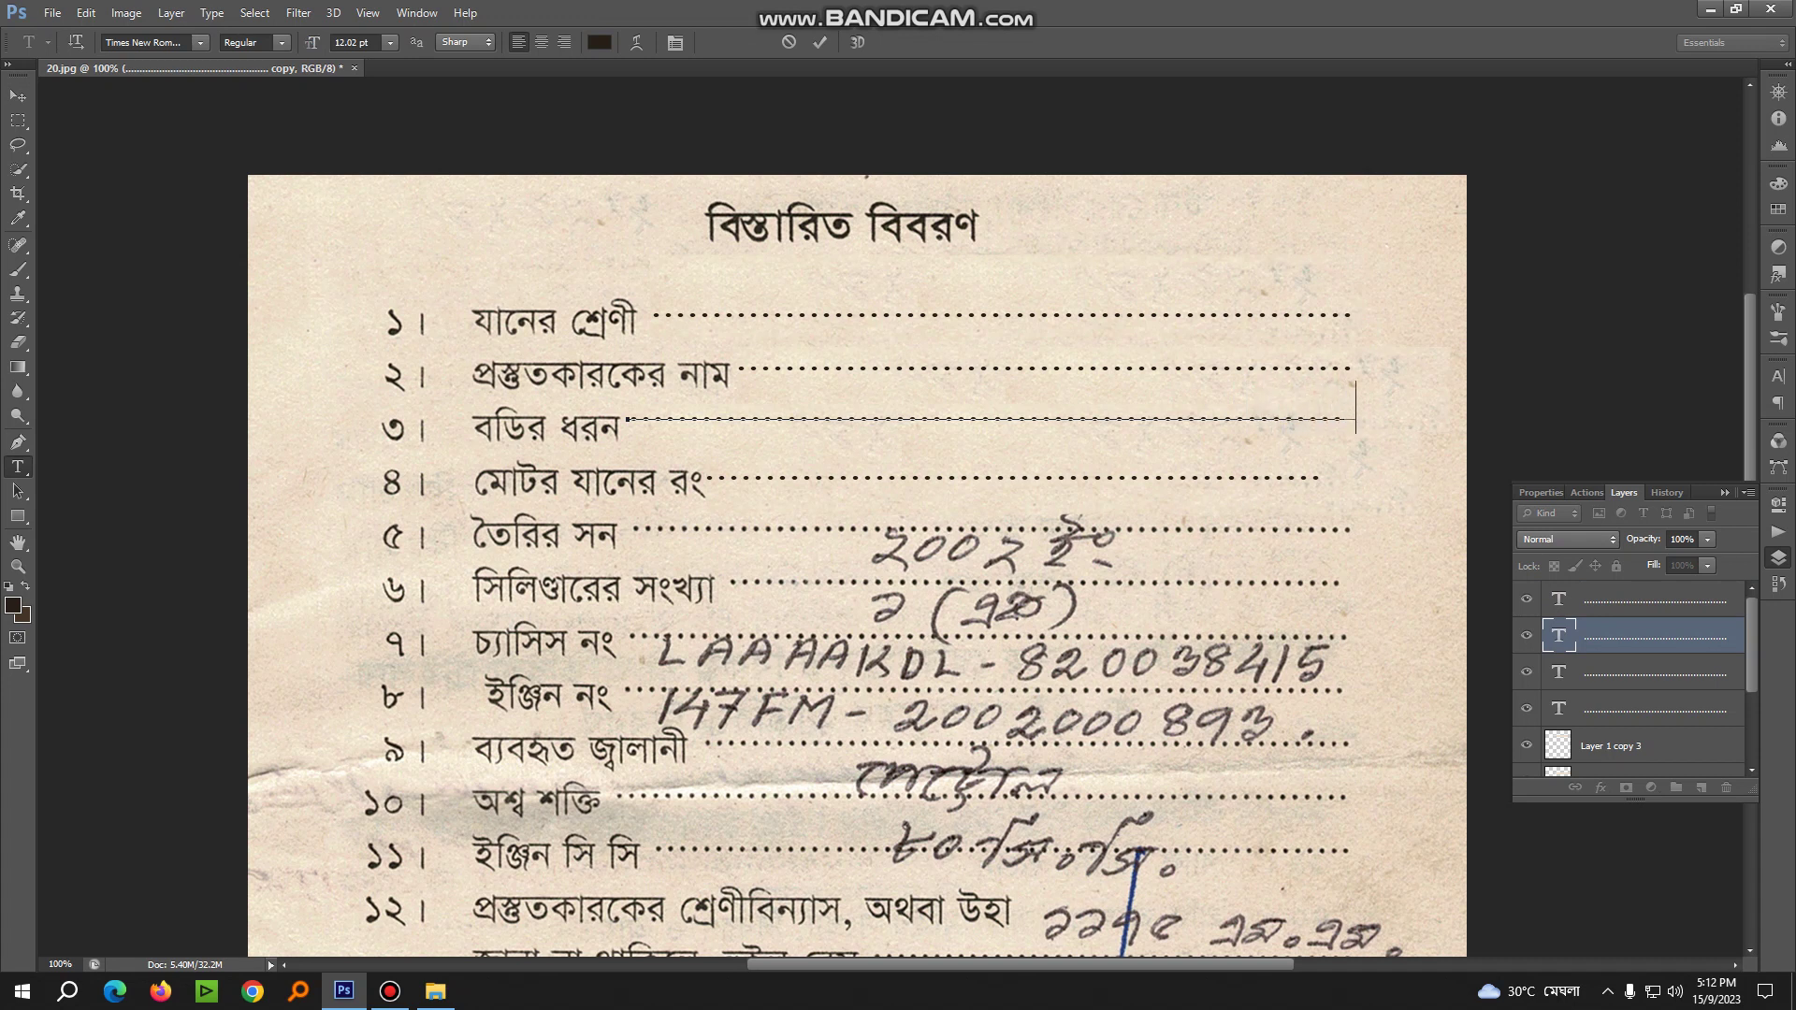
pyautogui.hotkey('ctrl', 'Return')
pyautogui.press('v')
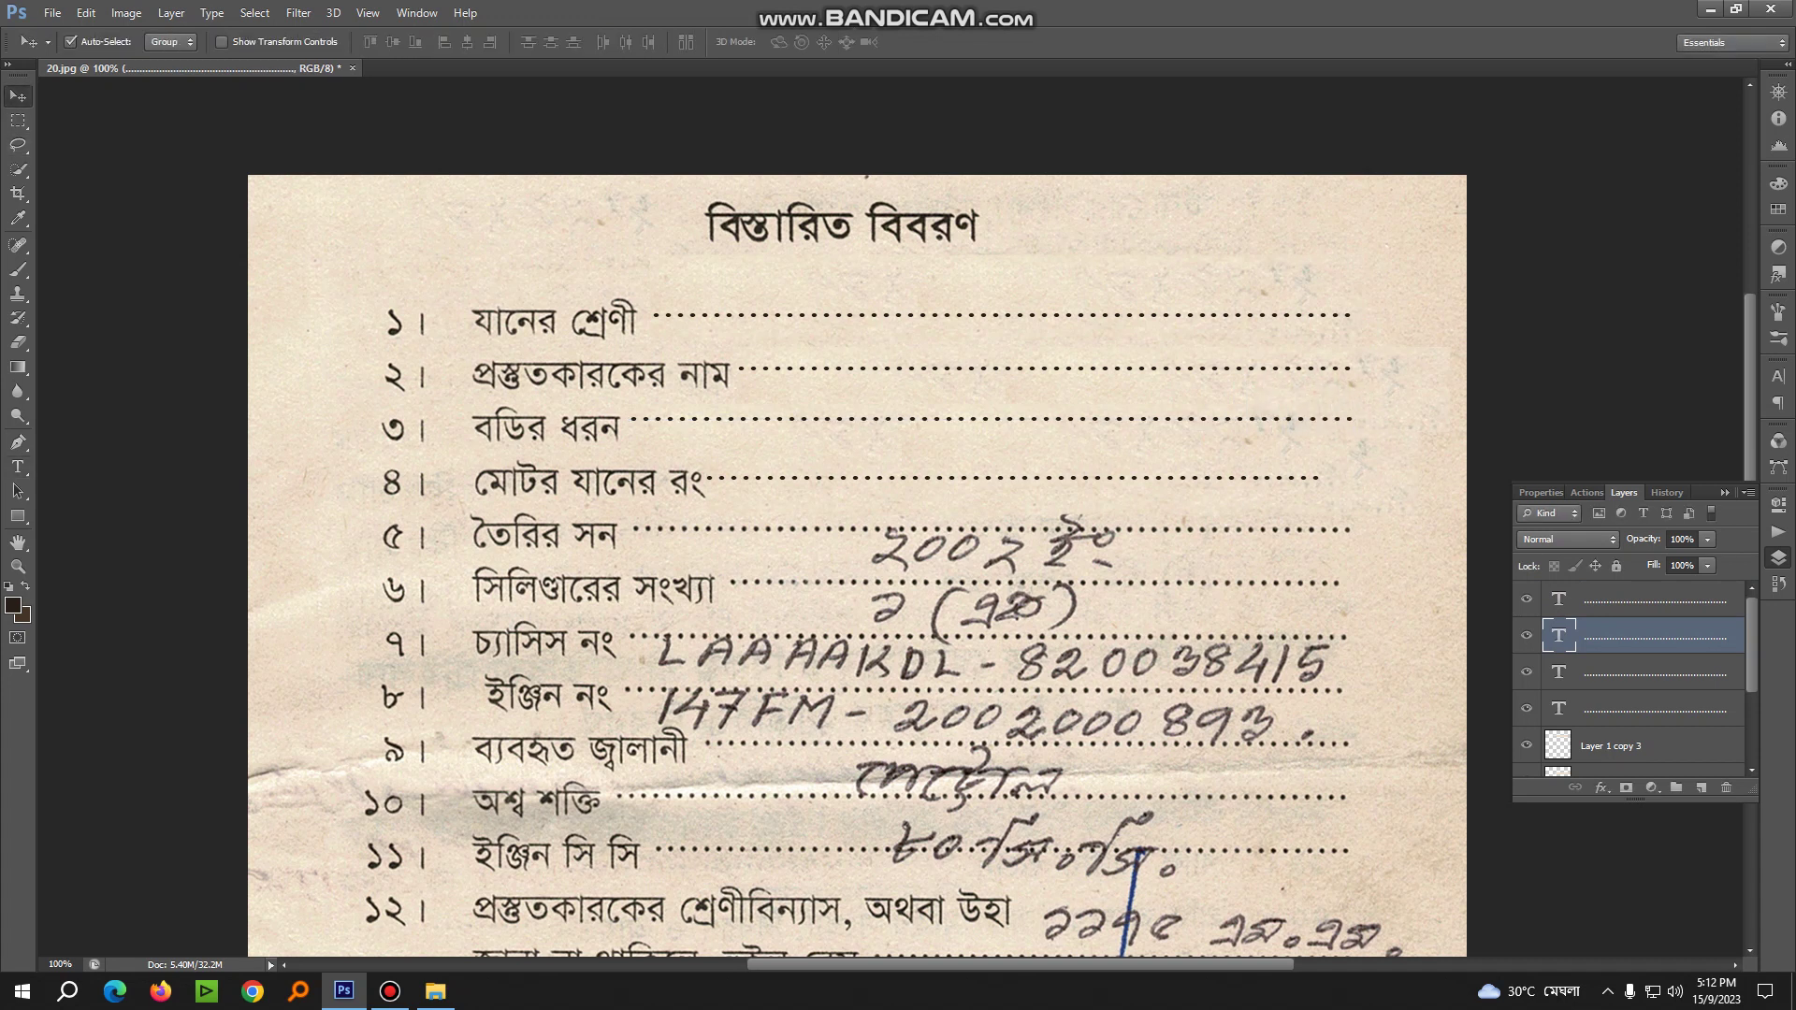
# Lengthen the মোটর যানের রং dotted text line to full width
pyautogui.click(18, 467)
pyautogui.hotkey('alt', ']')
pyautogui.click(1309, 477)
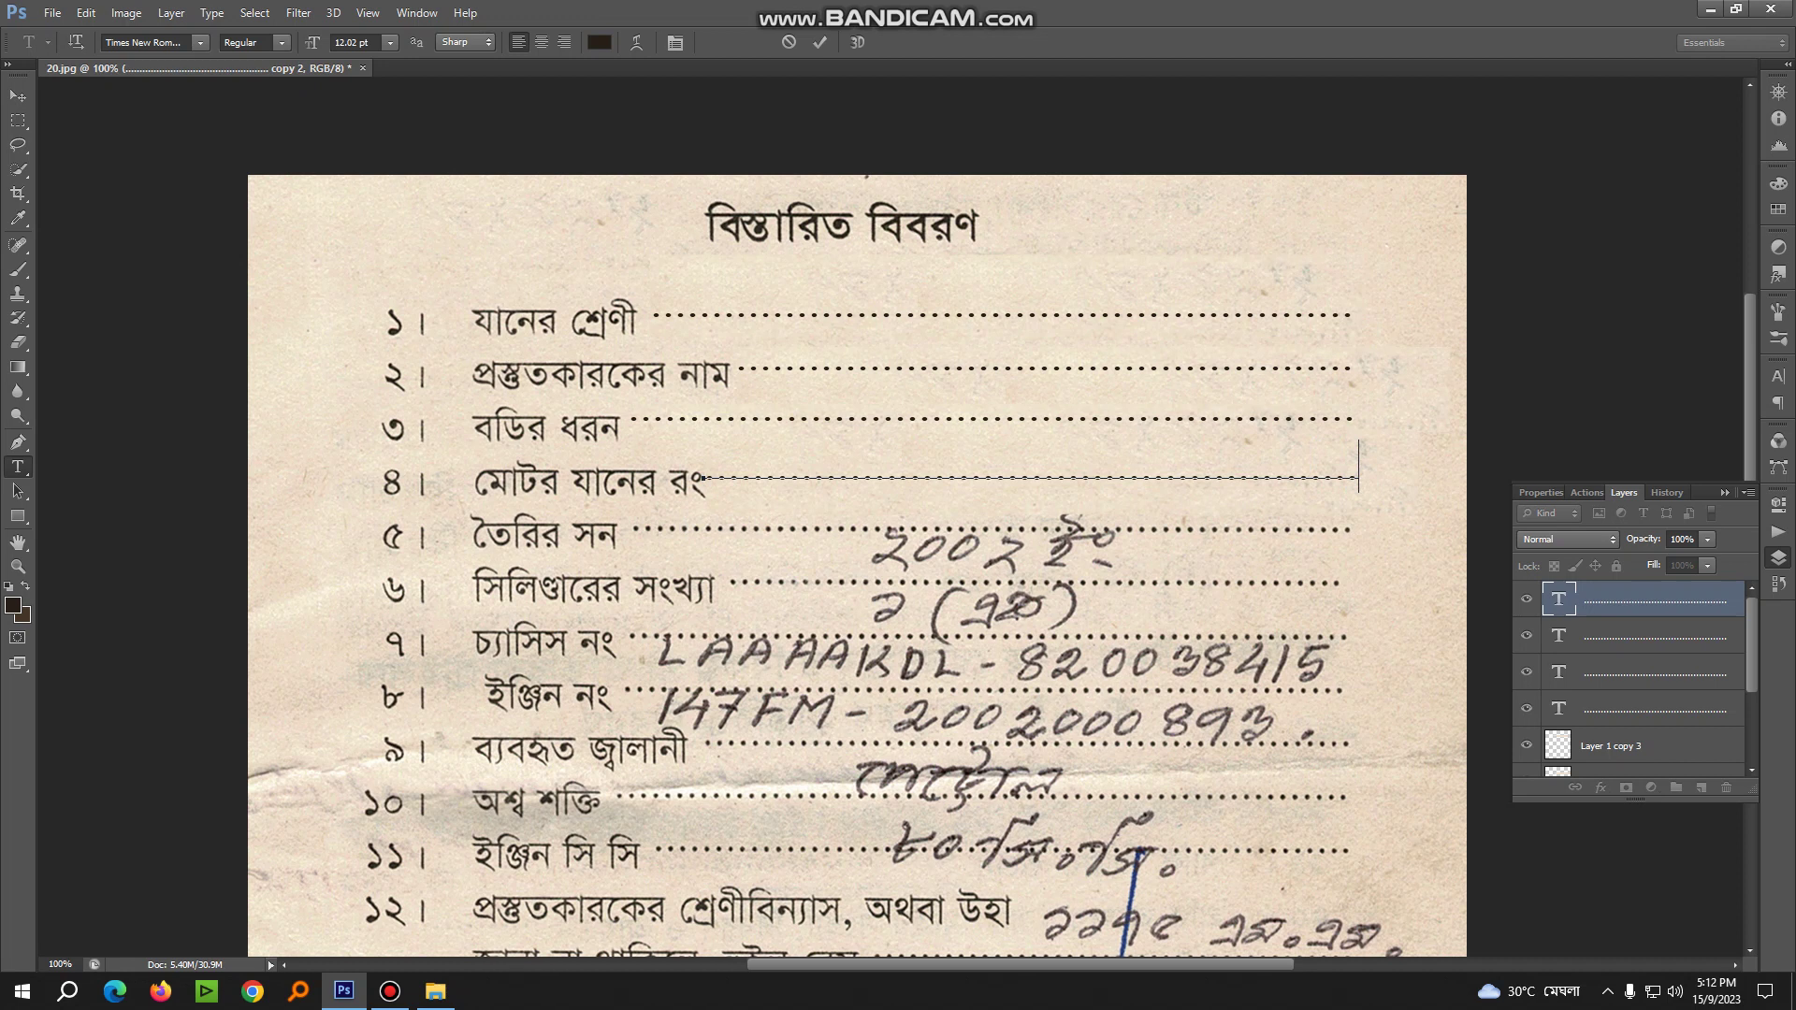
pyautogui.hotkey('ctrl', 'Return')
pyautogui.press('v')
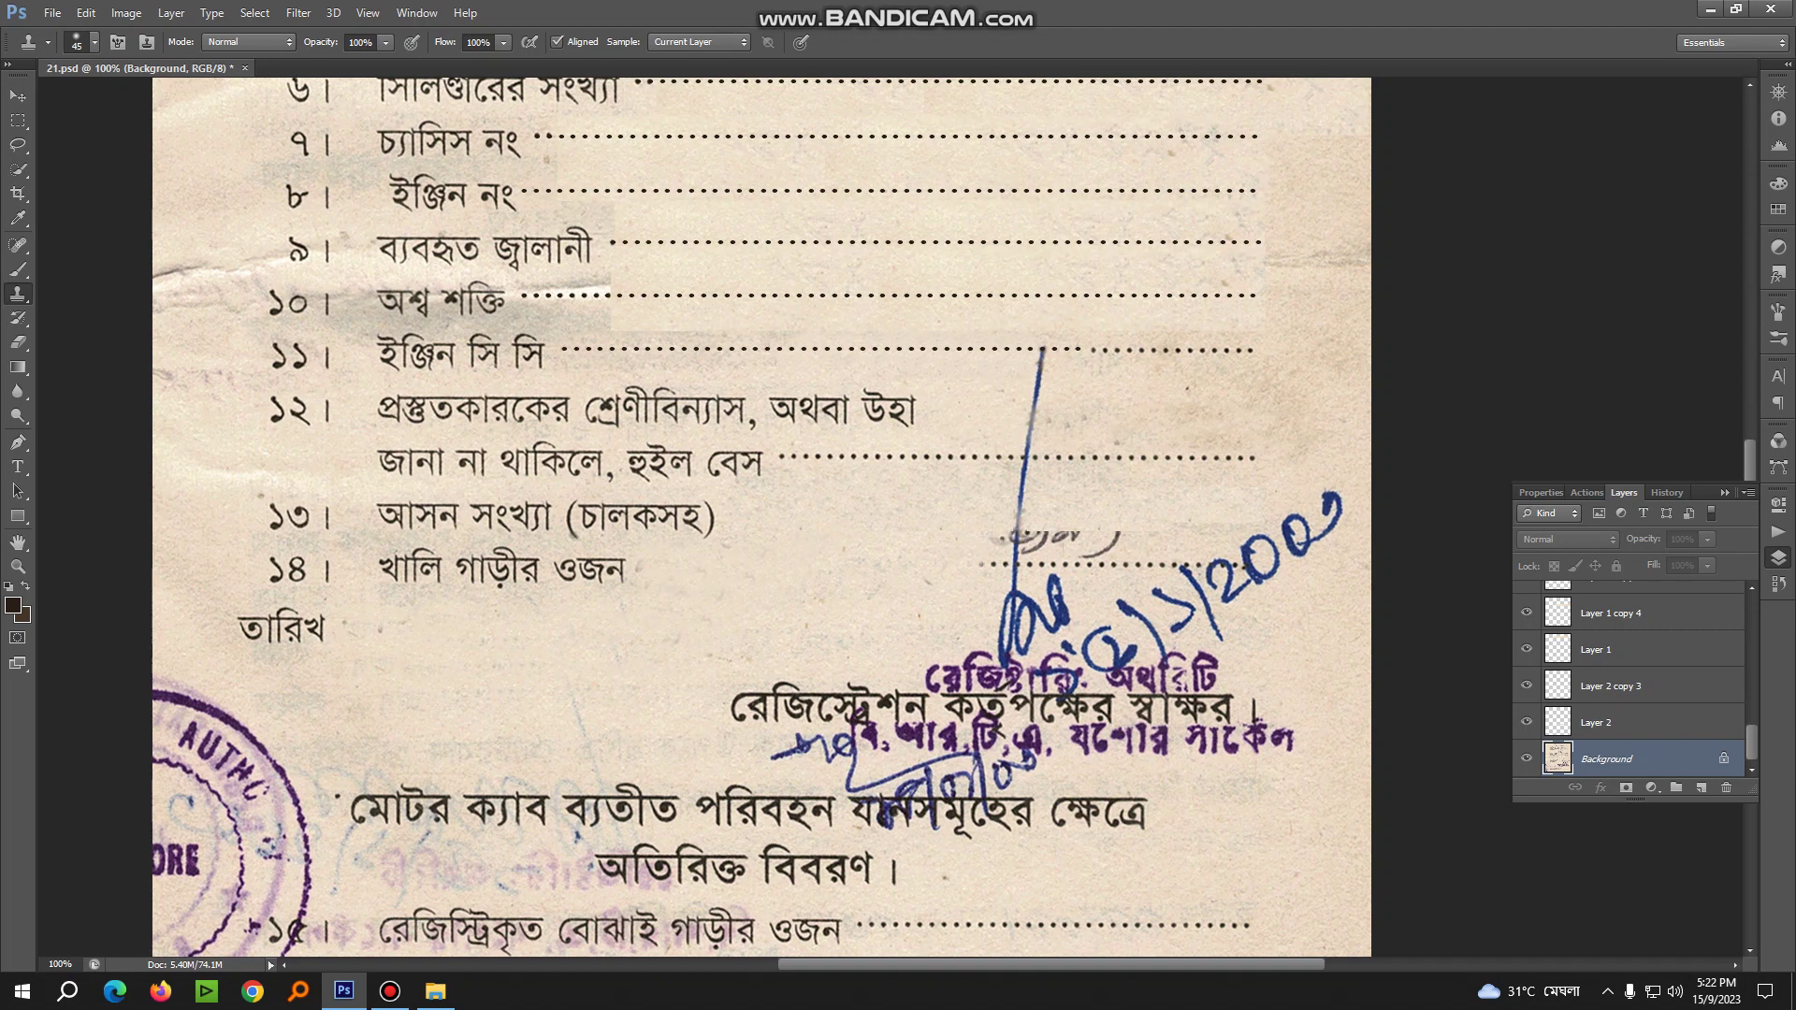
# At 200% zoom, clone away the grey scribble beside the blue signature stroke
pyautogui.hotkey('ctrl', '+')
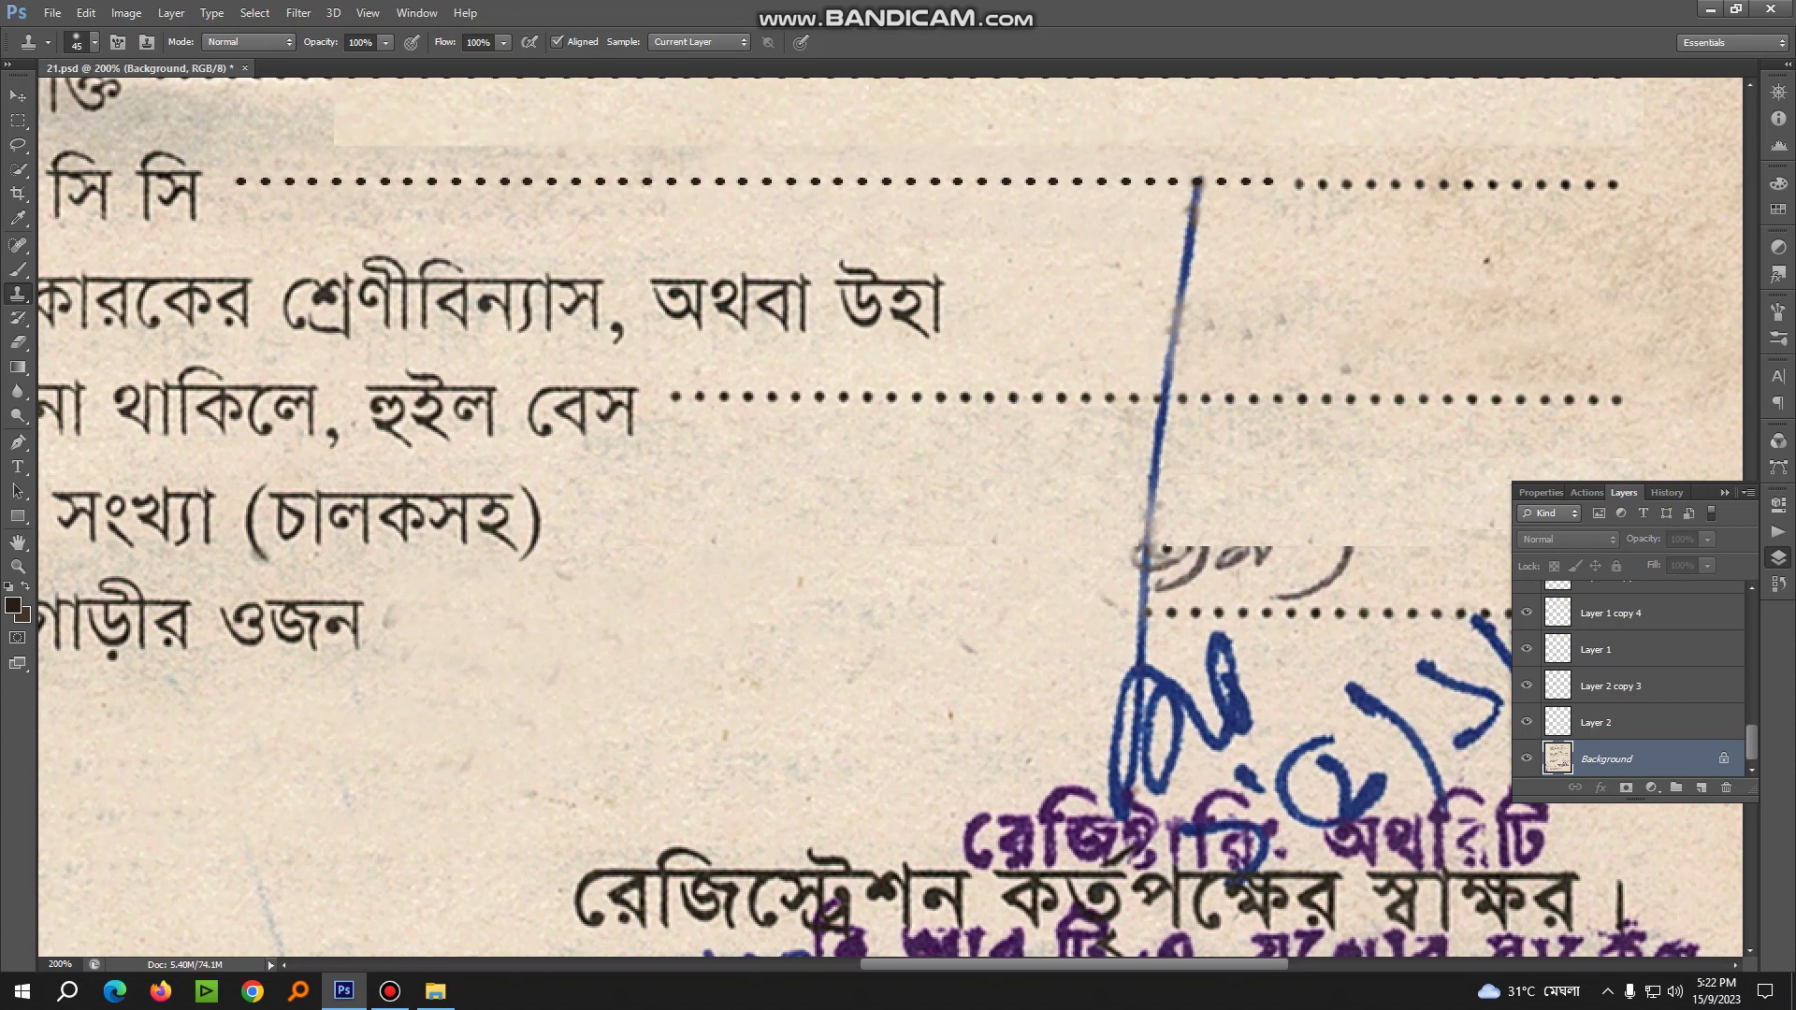
pyautogui.moveTo(1172, 613)
pyautogui.mouseDown()
pyautogui.moveTo(916, 635)
pyautogui.moveTo(883, 590)
pyautogui.mouseUp()
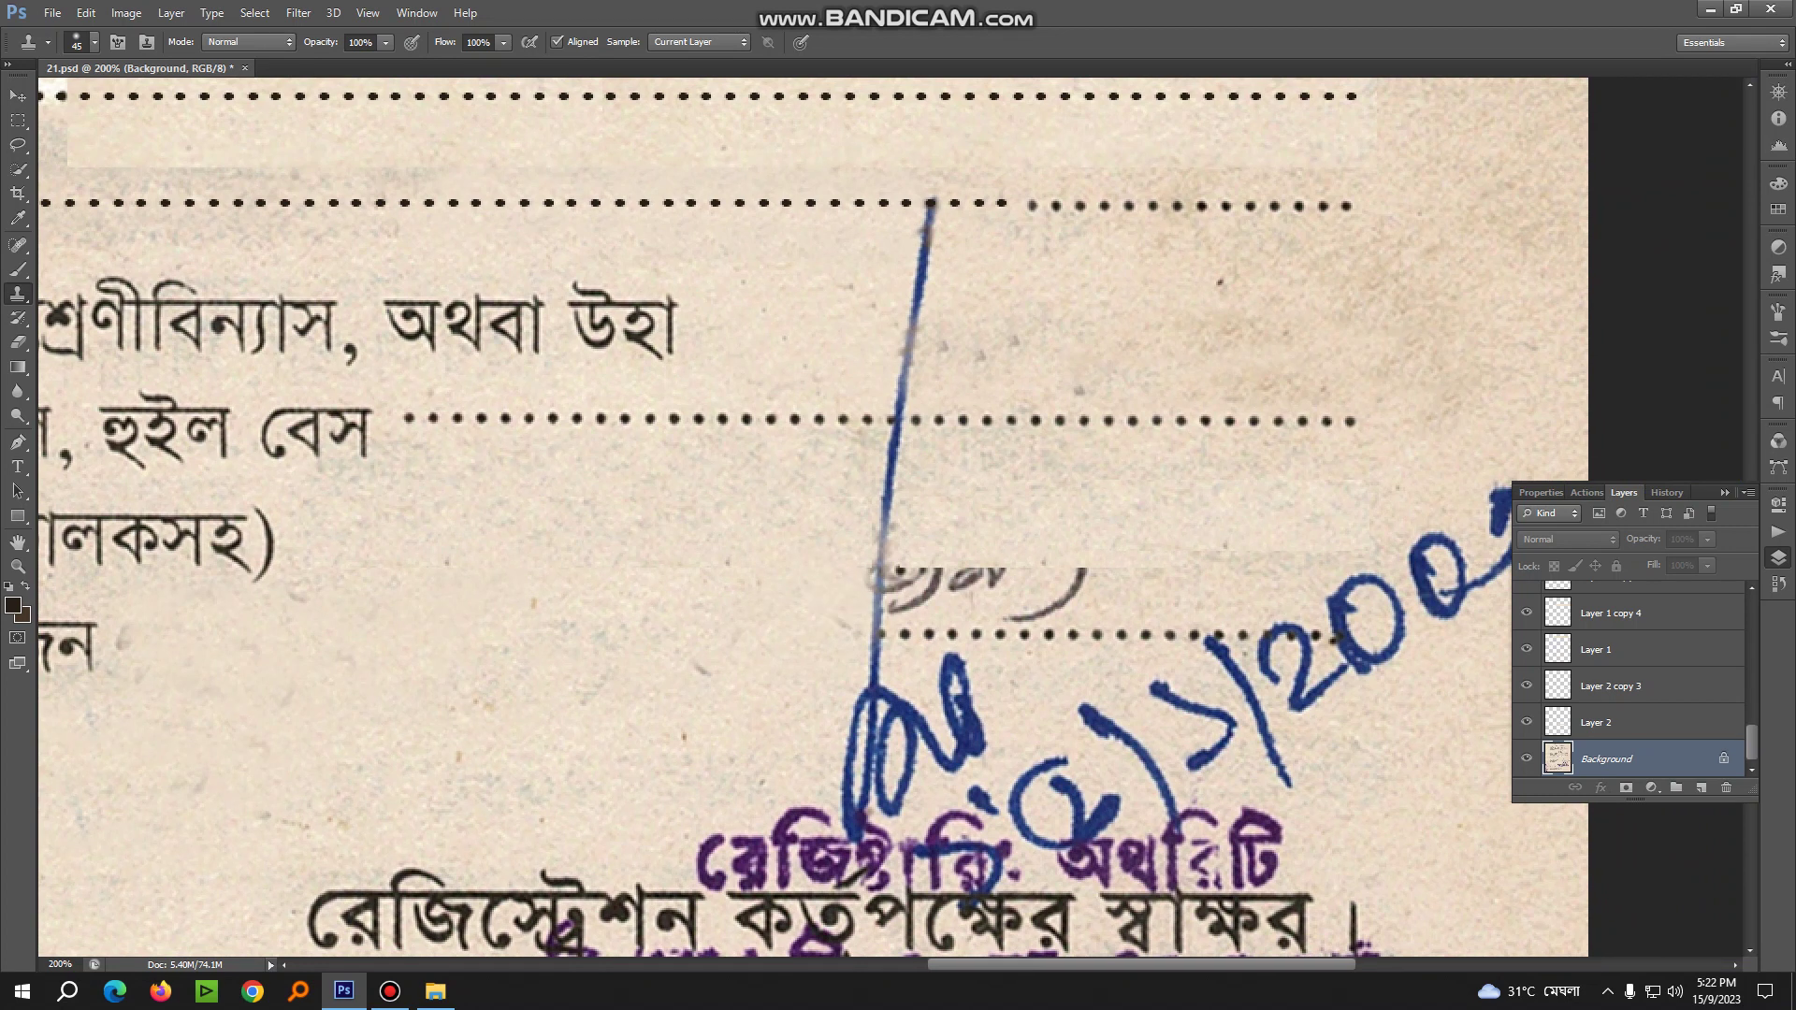
pyautogui.moveTo(1024, 608)
pyautogui.mouseDown()
pyautogui.moveTo(1043, 669)
pyautogui.moveTo(1020, 599)
pyautogui.moveTo(1067, 589)
pyautogui.mouseUp()
pyautogui.moveTo(898, 599)
pyautogui.mouseDown()
pyautogui.moveTo(991, 572)
pyautogui.moveTo(1015, 613)
pyautogui.mouseUp()
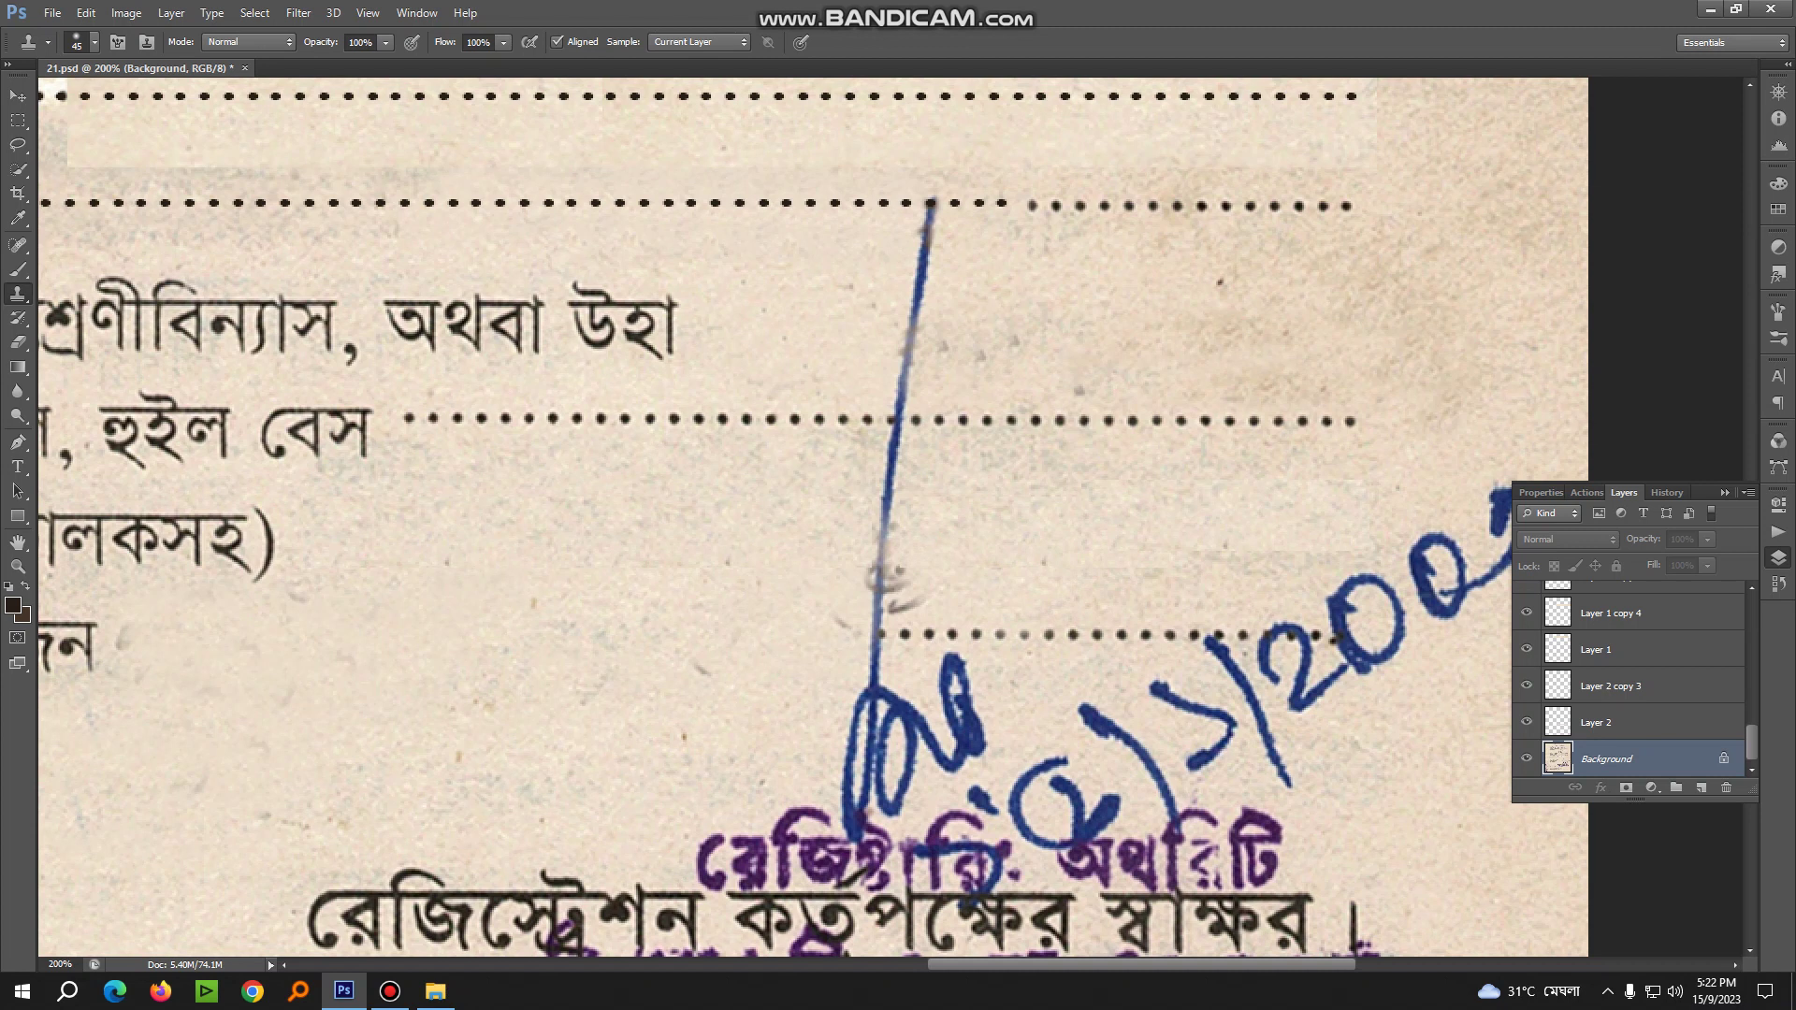
pyautogui.moveTo(899, 581); pyautogui.dragTo(897, 613)
pyautogui.scroll(-1, 896, 522)
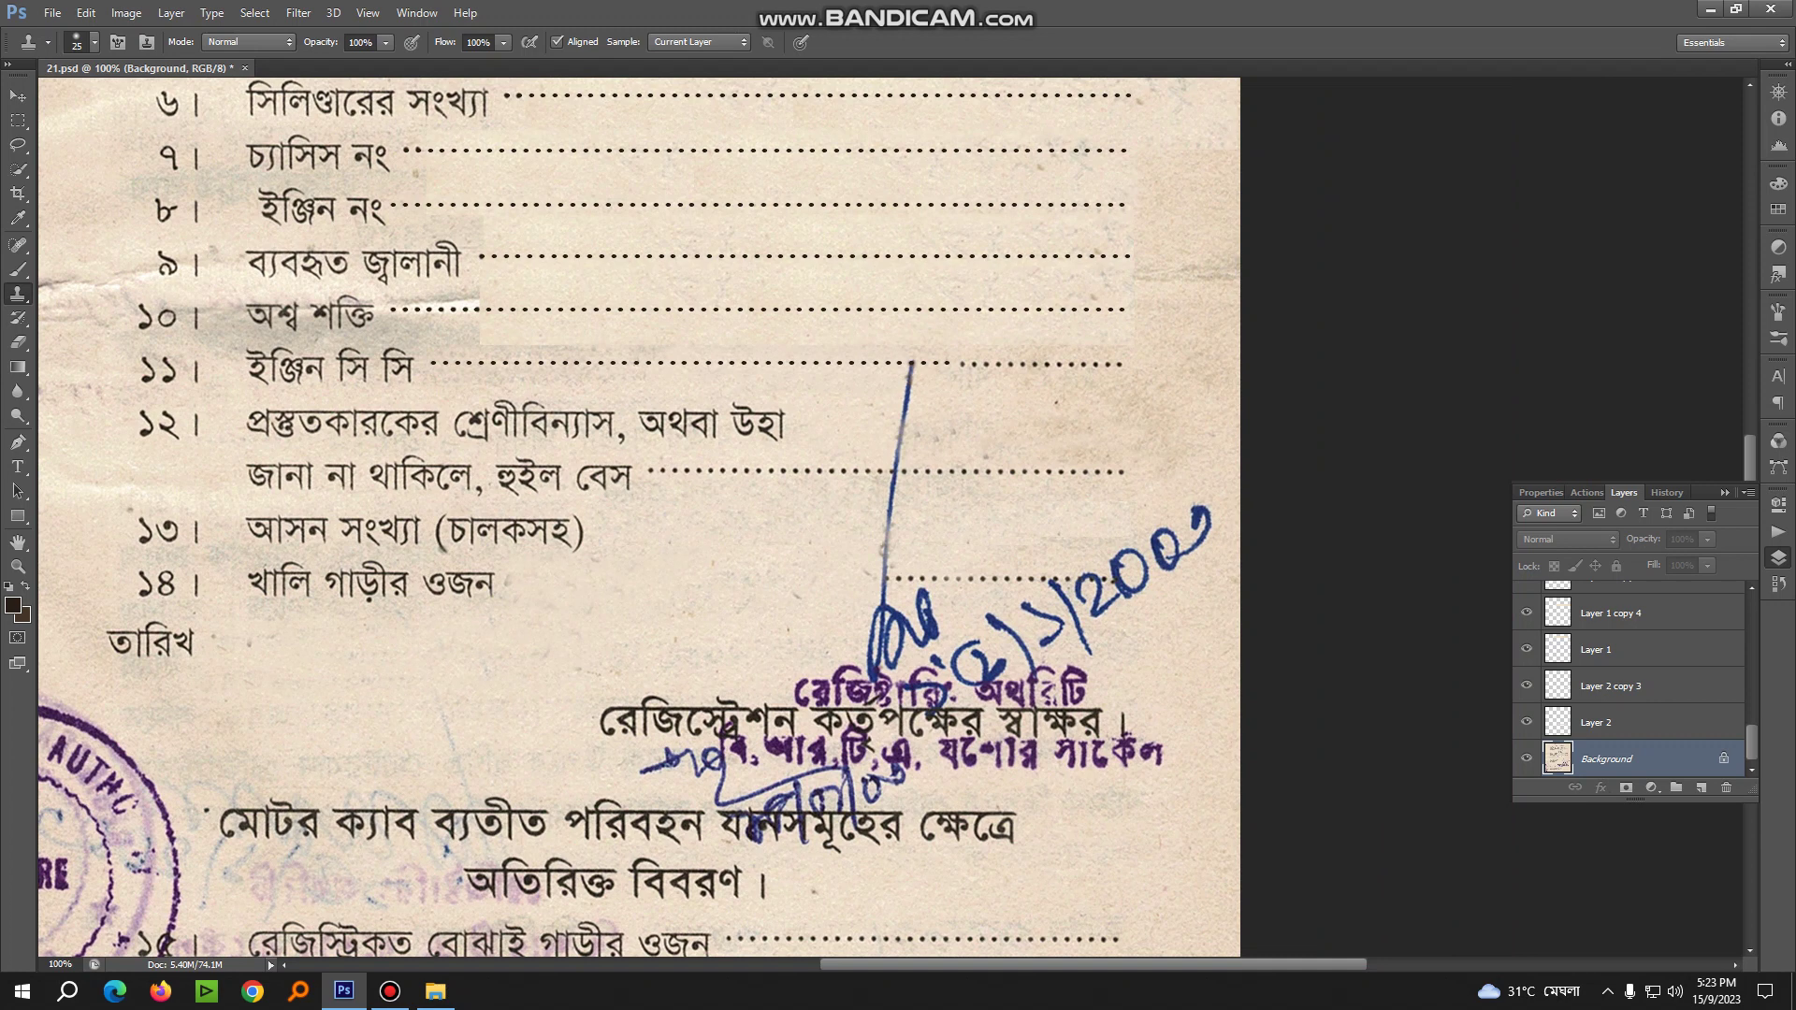
# Move a copy of the top dotted-line text layer into the seat-count row
pyautogui.press('v')
pyautogui.scroll(1, 892, 516)
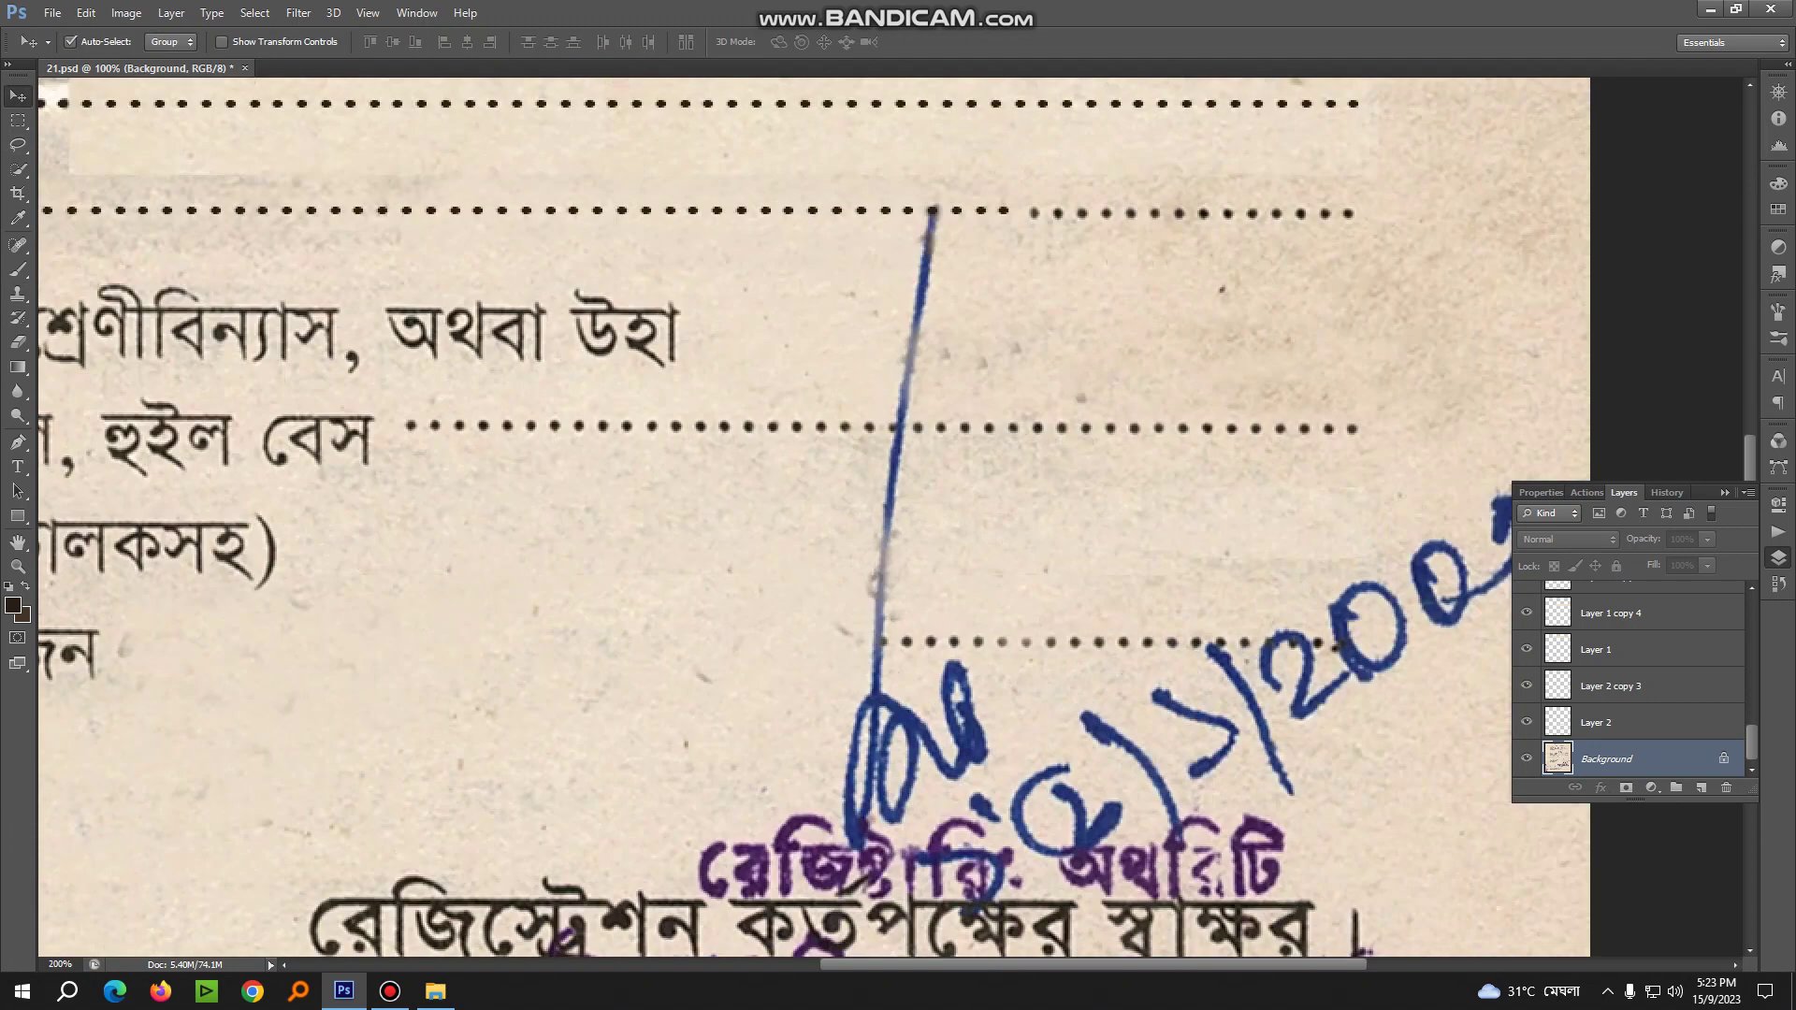
pyautogui.click(892, 516)
pyautogui.moveTo(525, 161); pyautogui.dragTo(753, 477)
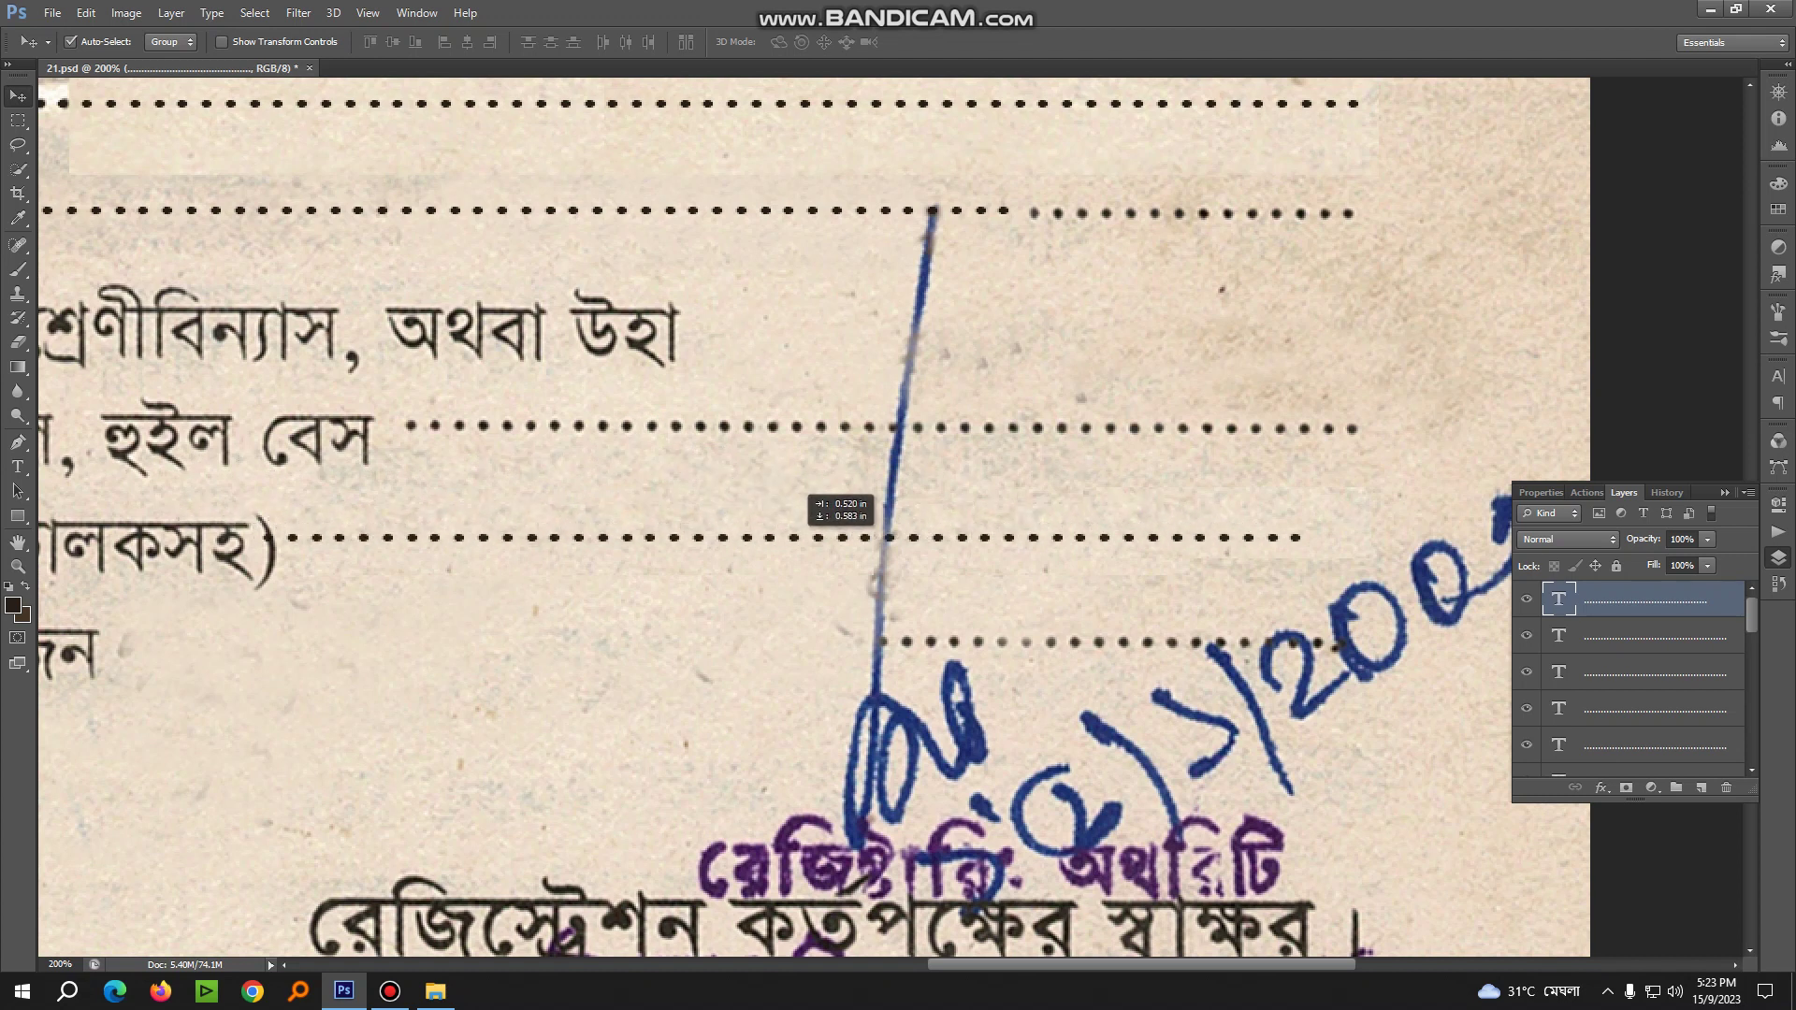
pyautogui.moveTo(753, 477)
pyautogui.mouseDown()
pyautogui.moveTo(828, 493)
pyautogui.moveTo(816, 483)
pyautogui.mouseUp()
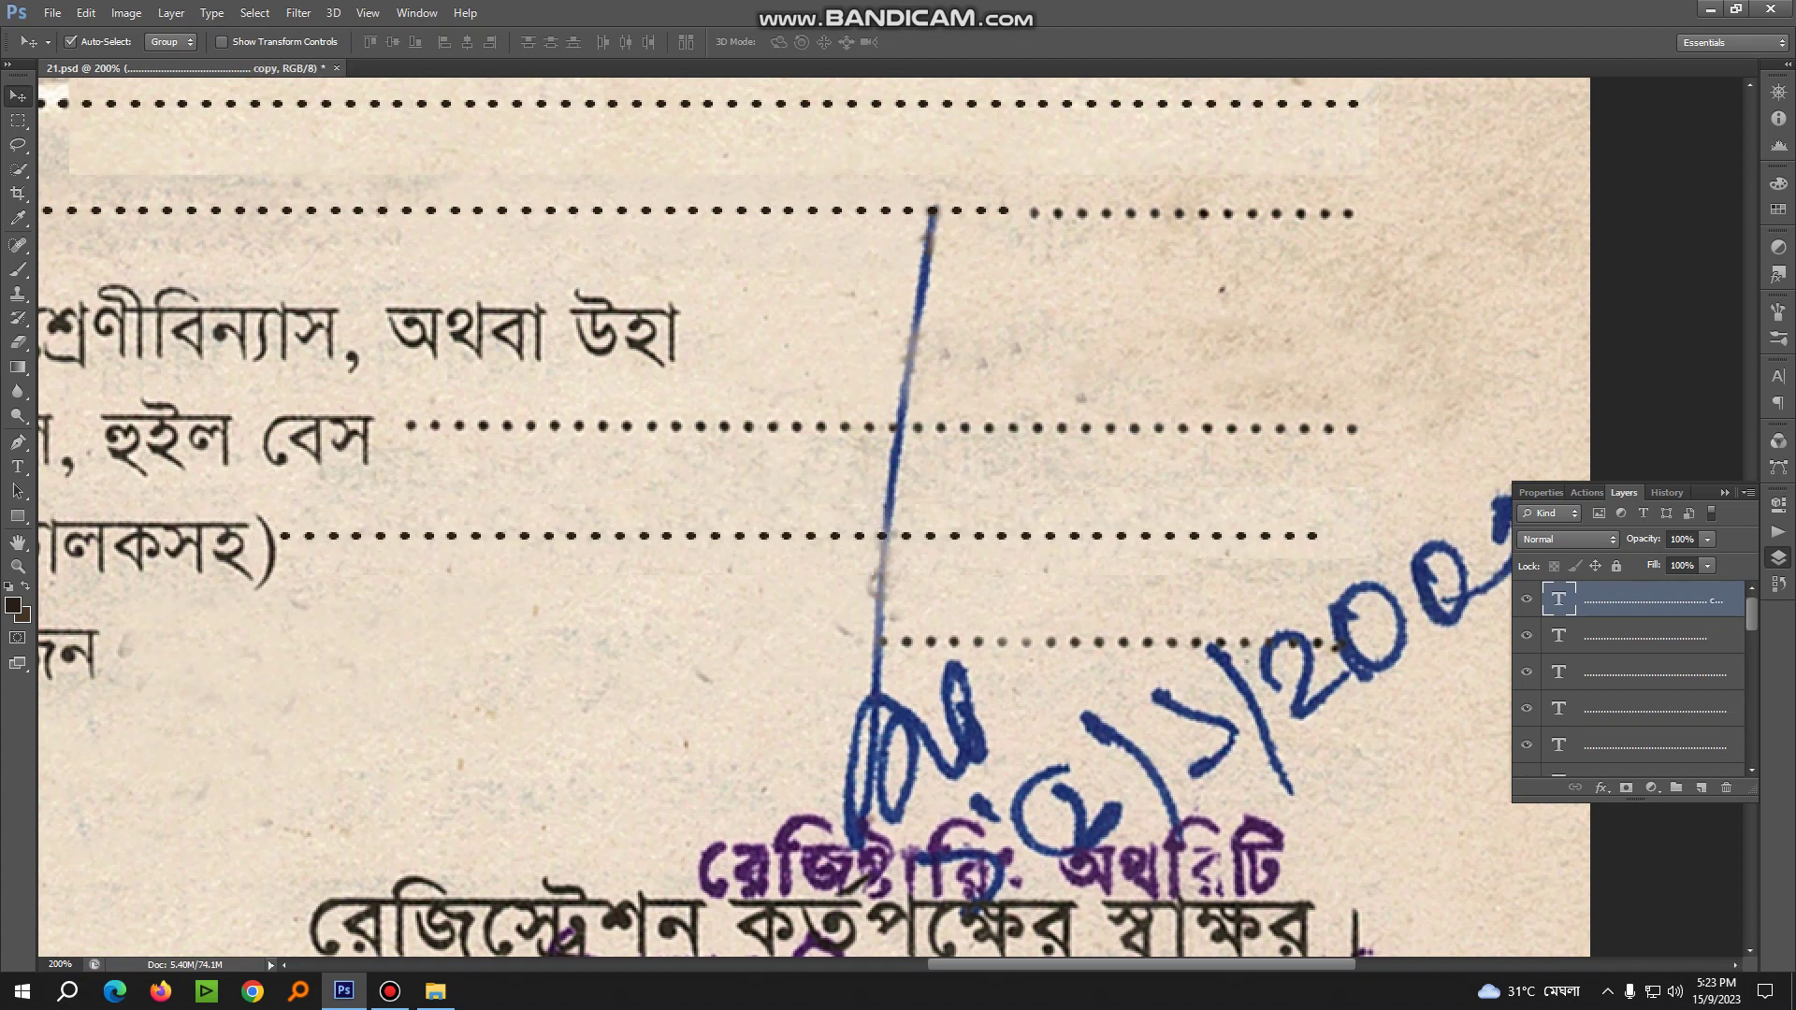
pyautogui.hotkey('ctrl', '-')
# Edit the dotted text on line ১৩ with the Type tool
pyautogui.click(17, 465)
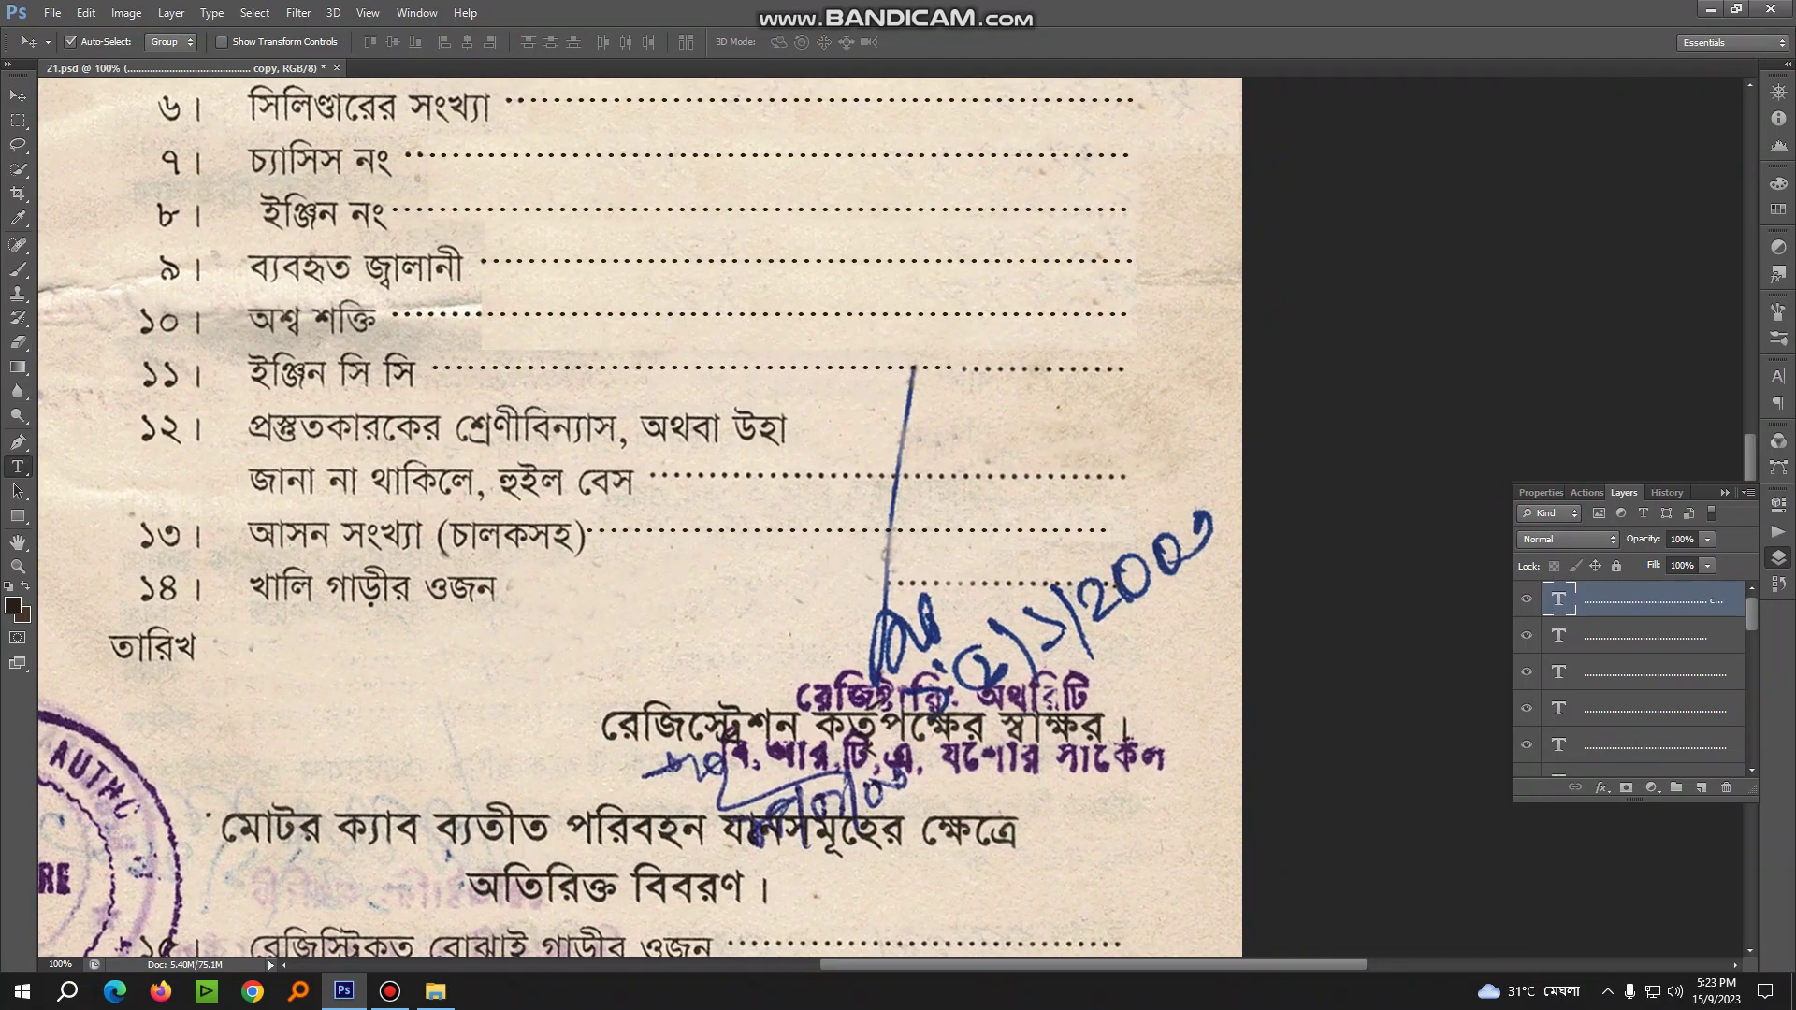
pyautogui.click(1099, 529)
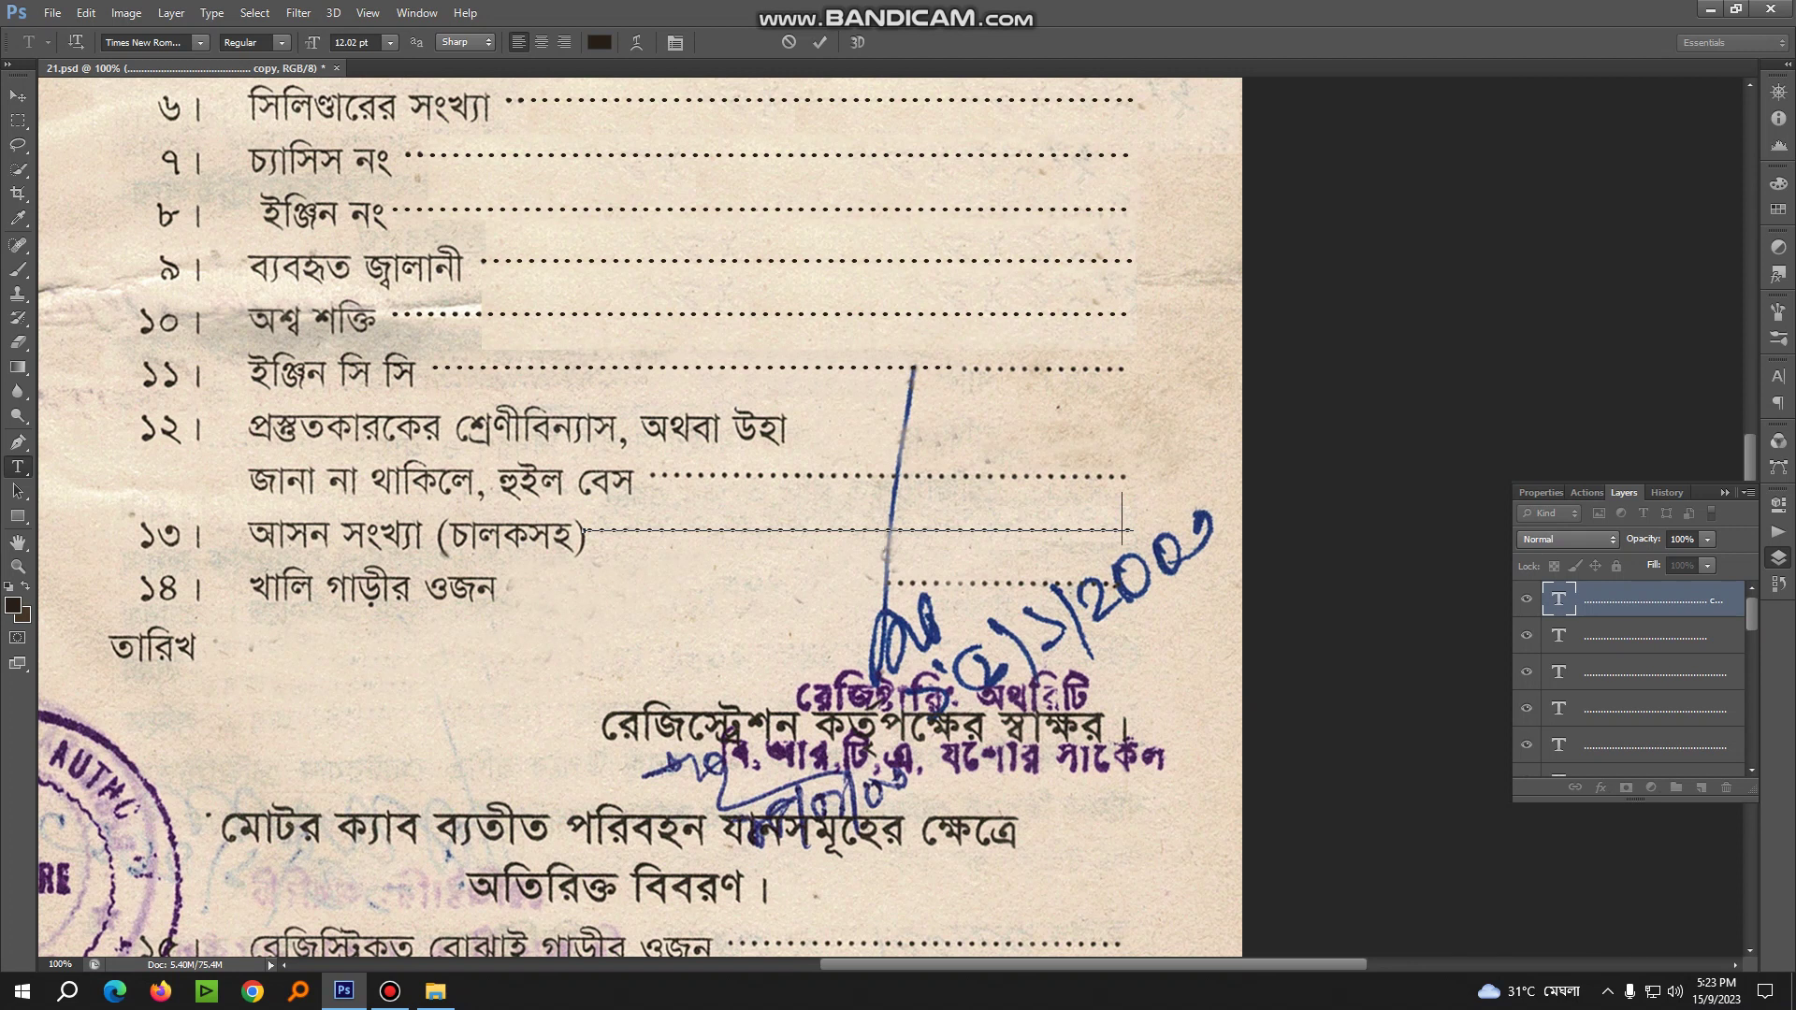
pyautogui.click(17, 96)
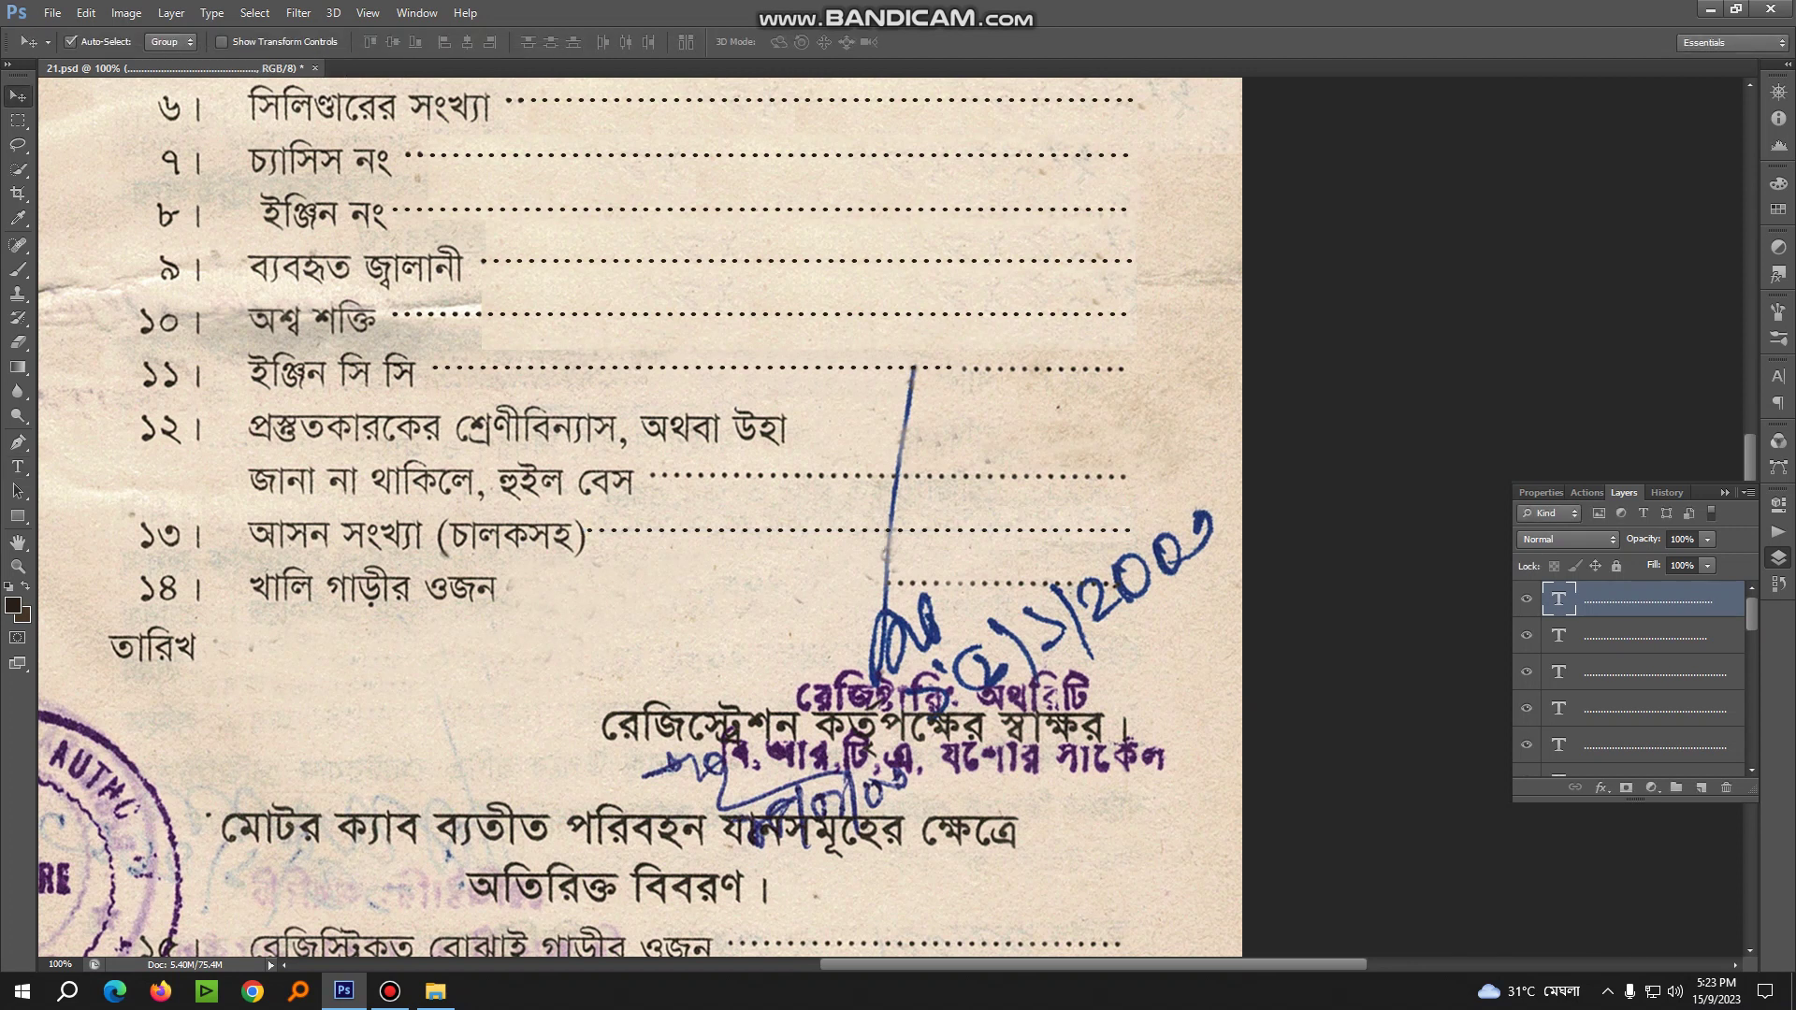
# Duplicate the dotted line onto line ১৪ and shorten it
pyautogui.moveTo(639, 487); pyautogui.dragTo(560, 538)
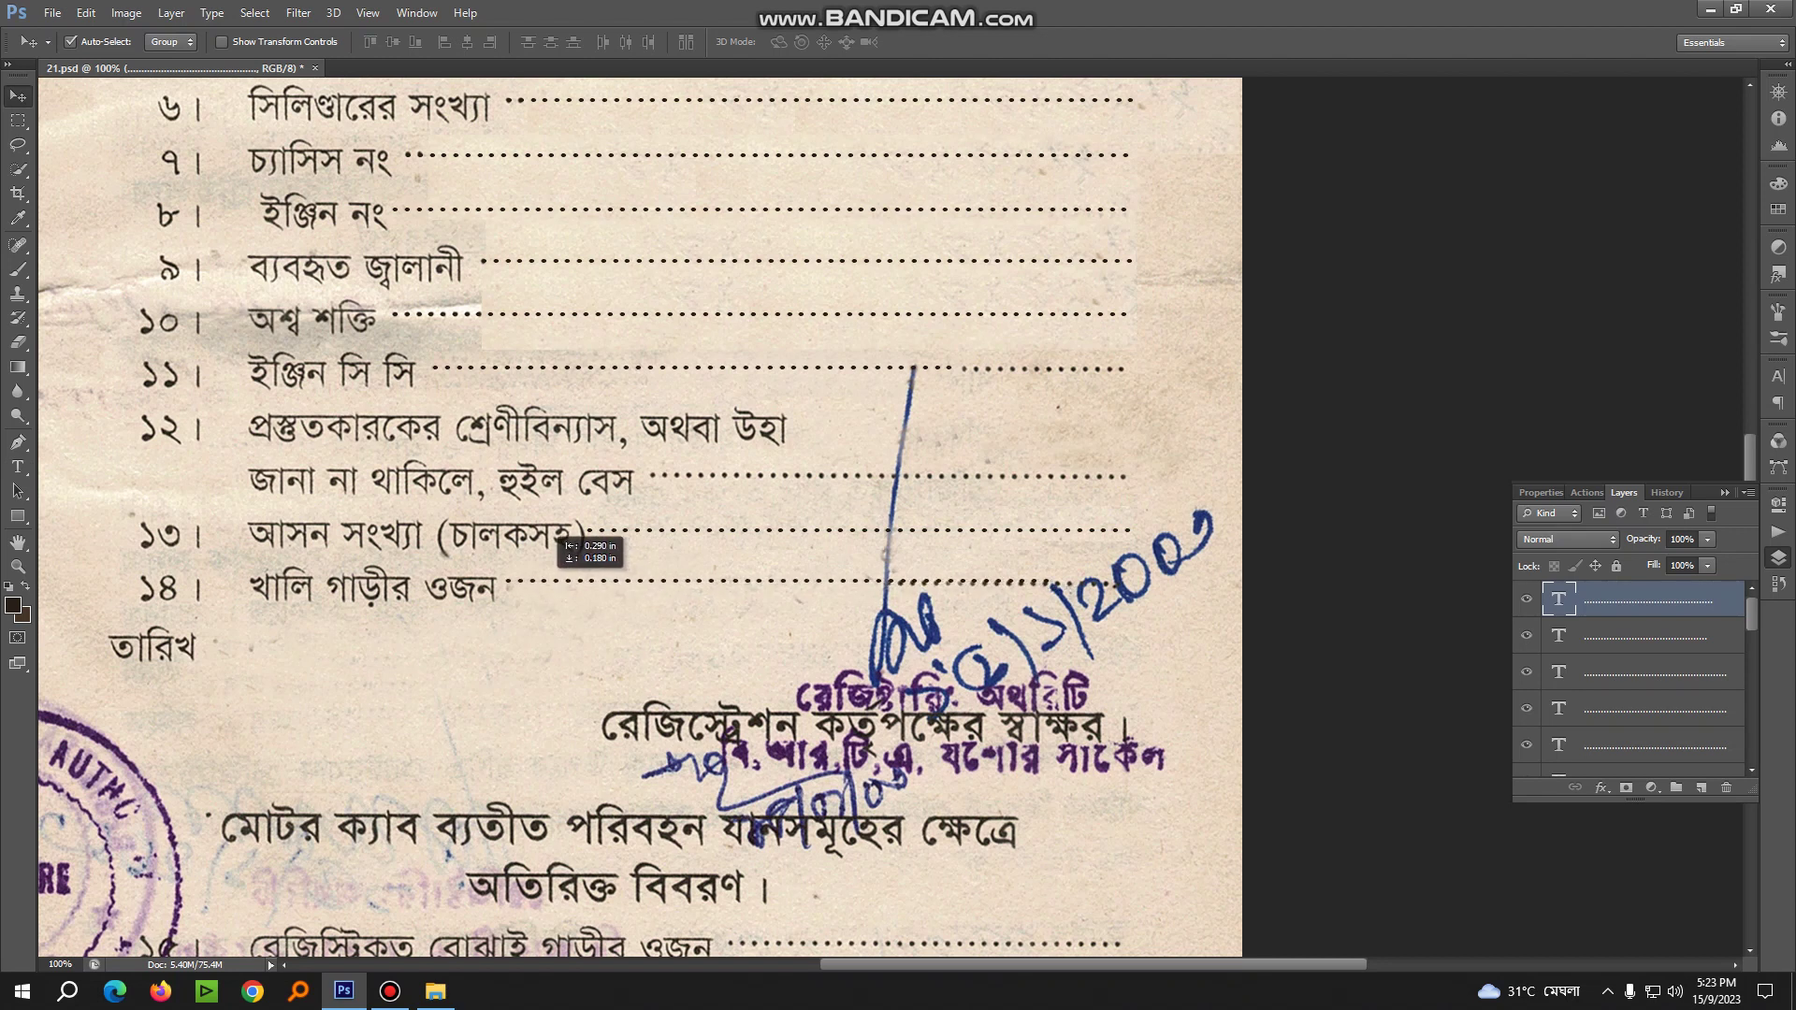
pyautogui.hotkey('ctrl', 'j')
pyautogui.press('t')
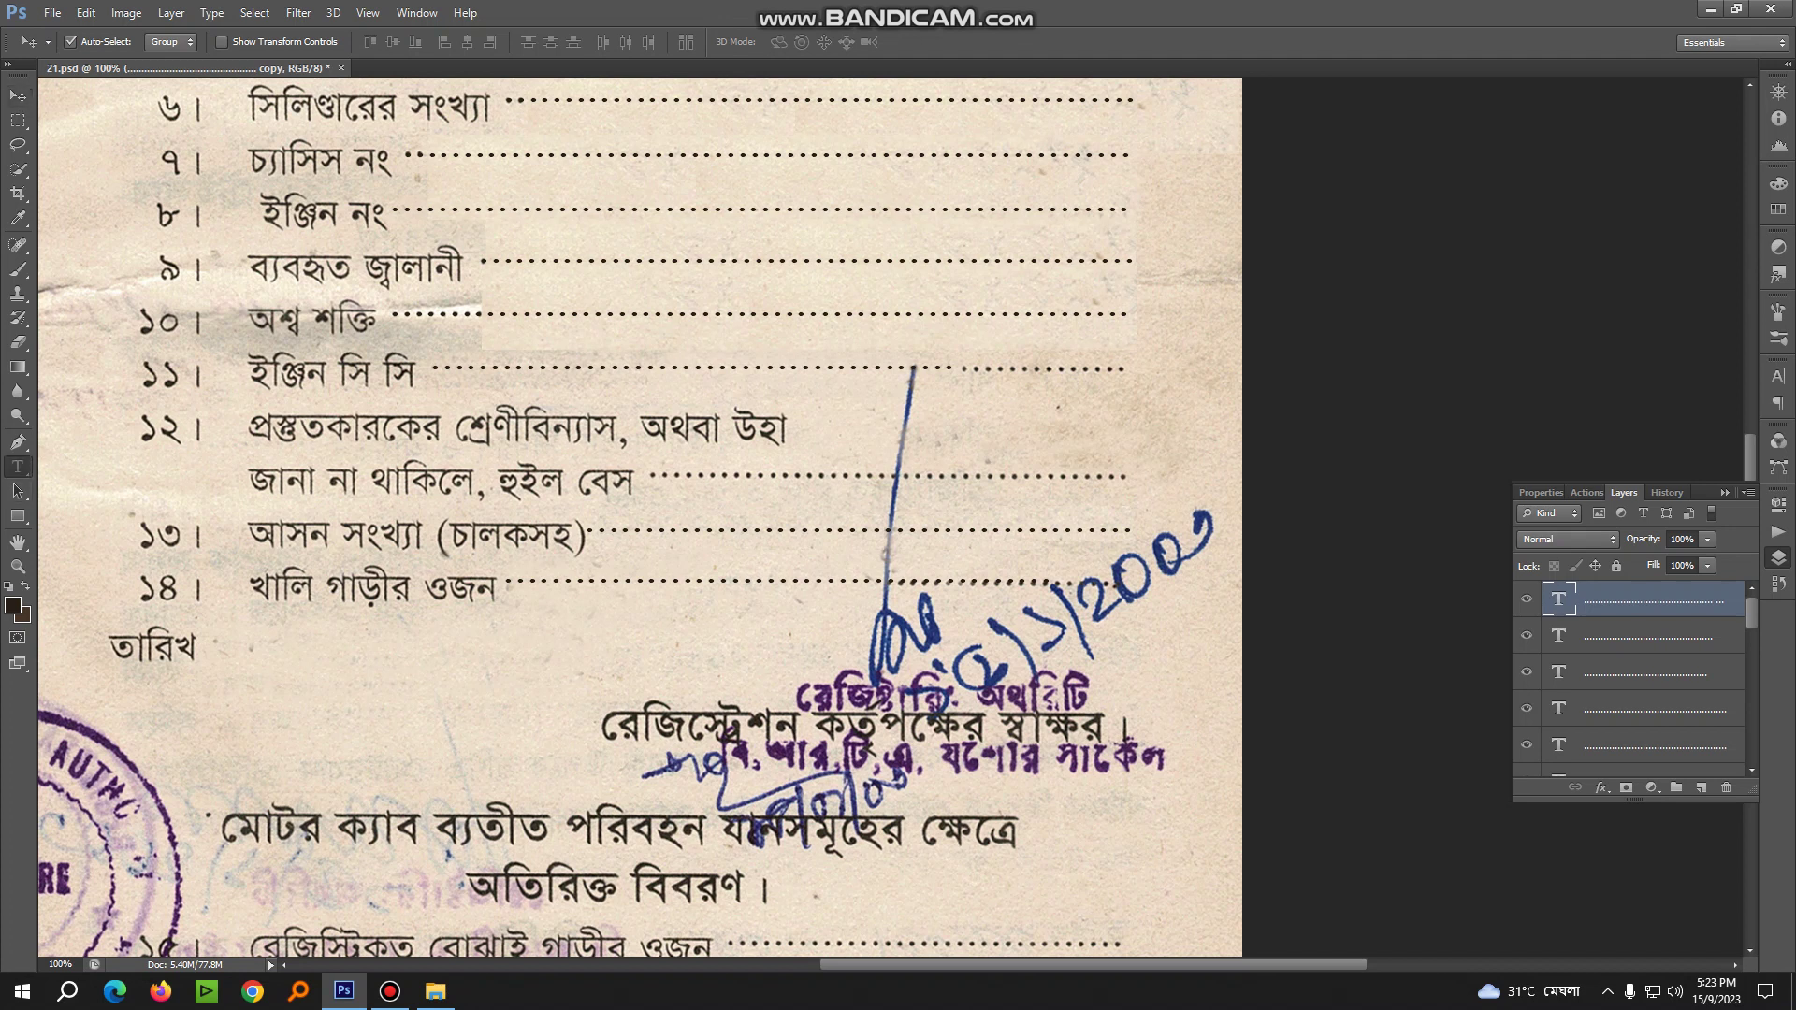
pyautogui.press('Return')
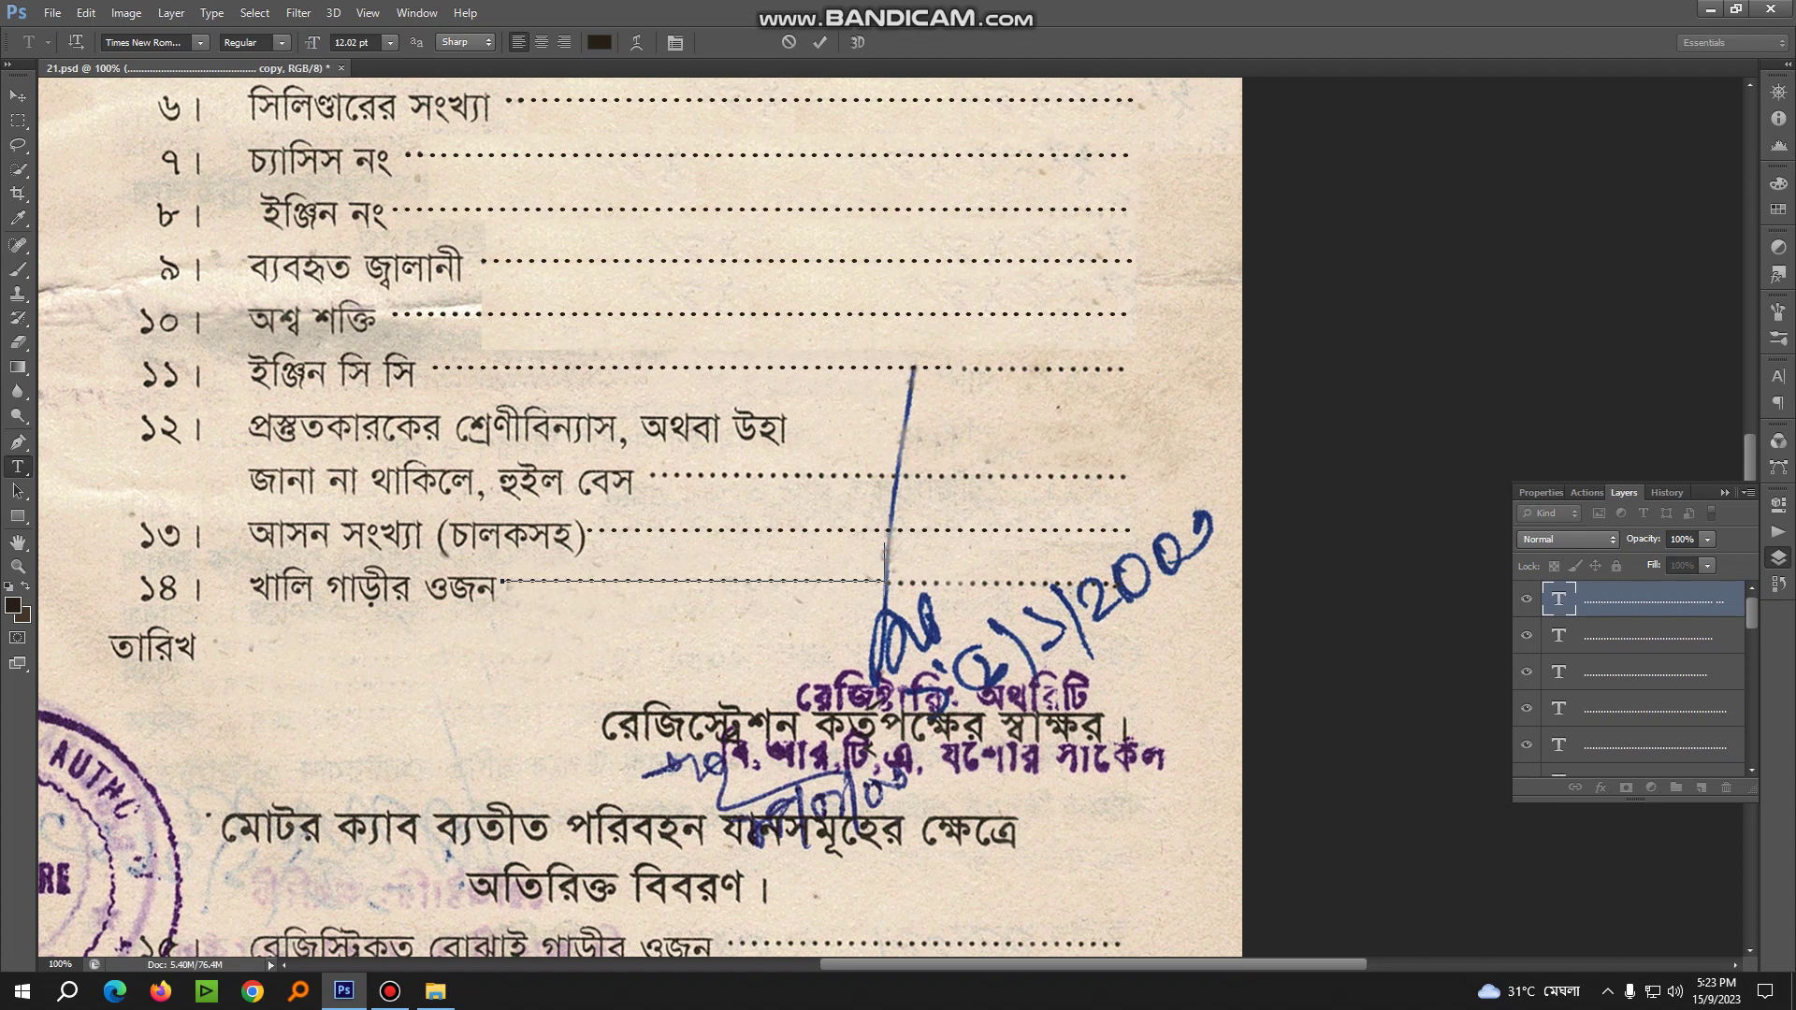
pyautogui.click(18, 95)
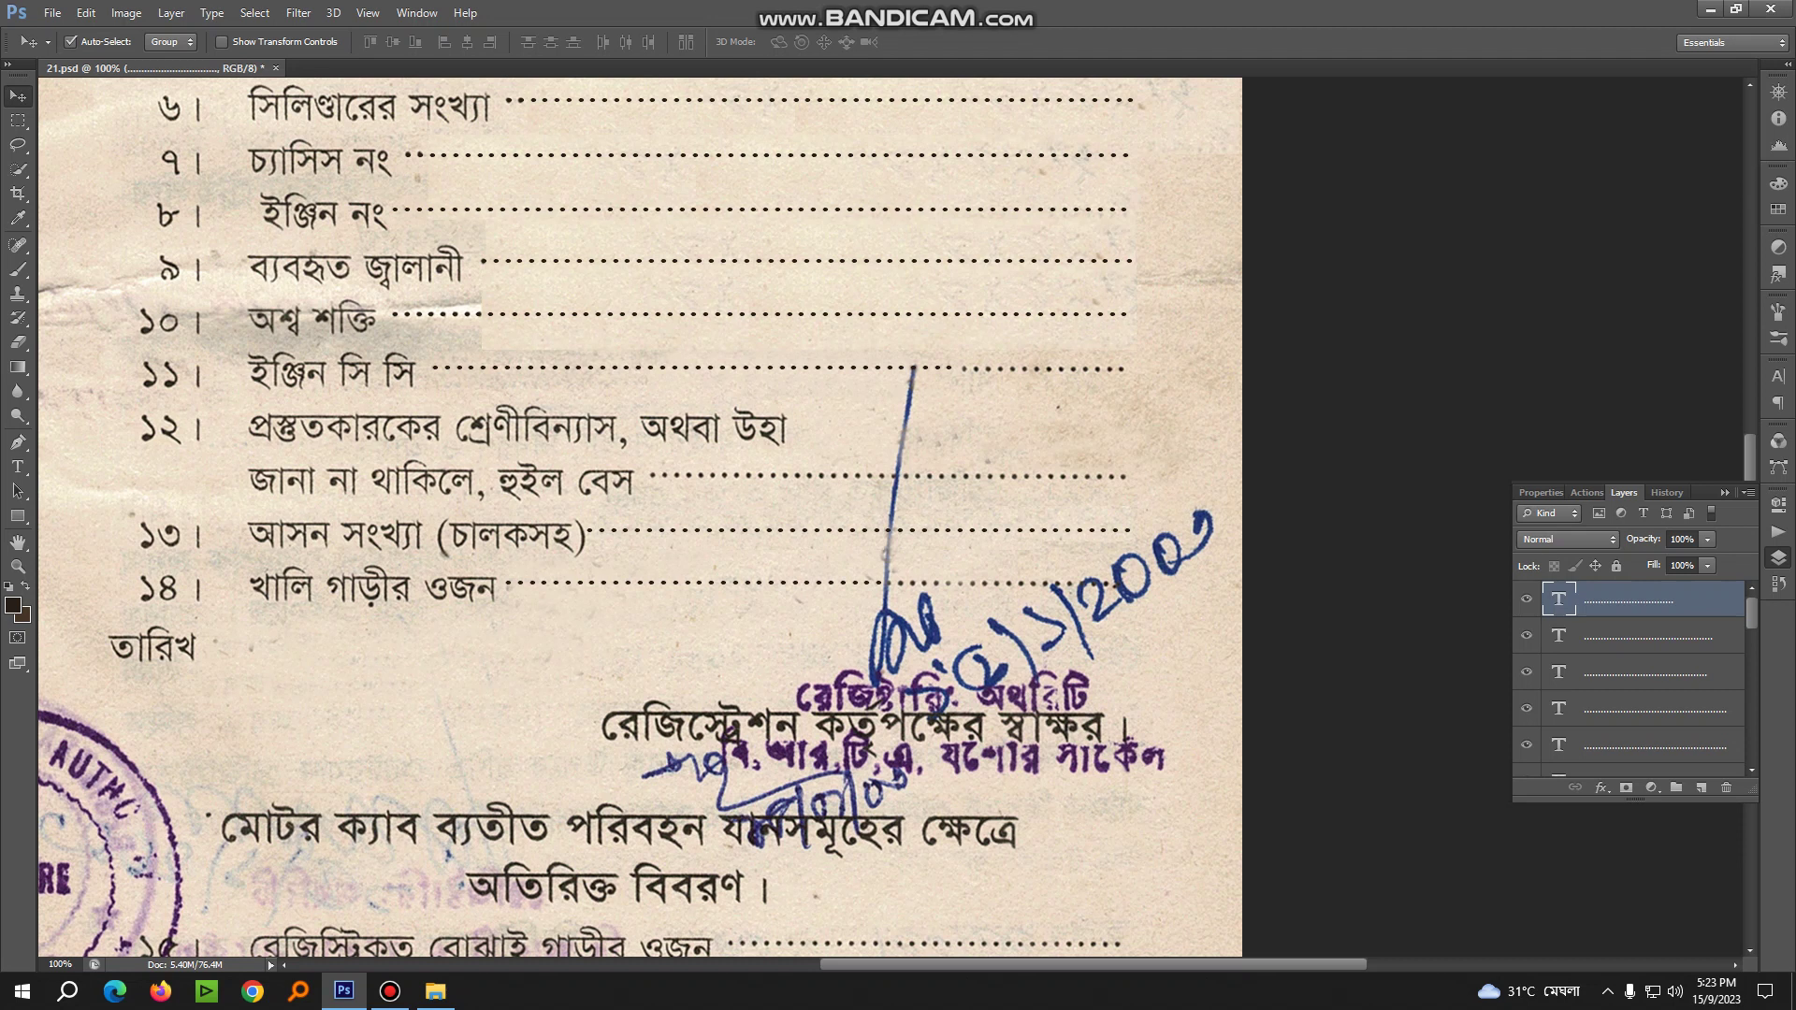
# Place a shortened dotted line beside তারিখ and zoom out to the whole page
pyautogui.moveTo(562, 543); pyautogui.dragTo(287, 599)
pyautogui.click(16, 466)
pyautogui.click(444, 642)
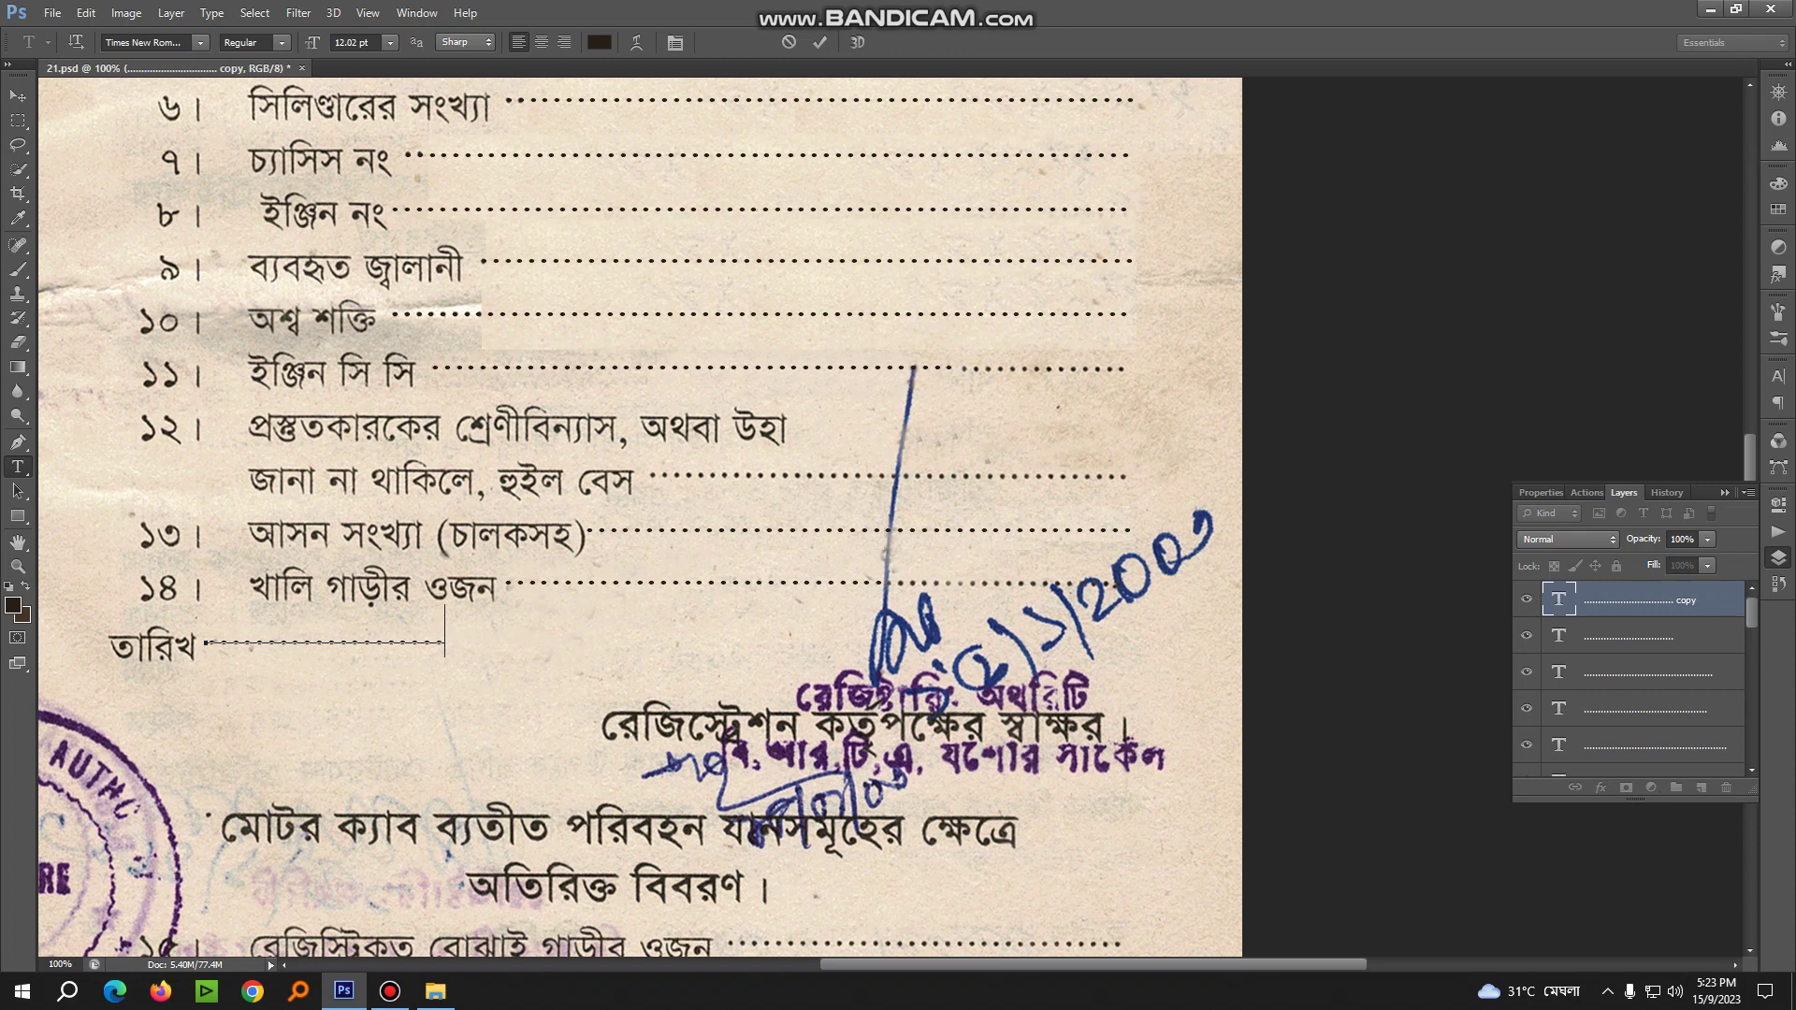
pyautogui.click(18, 95)
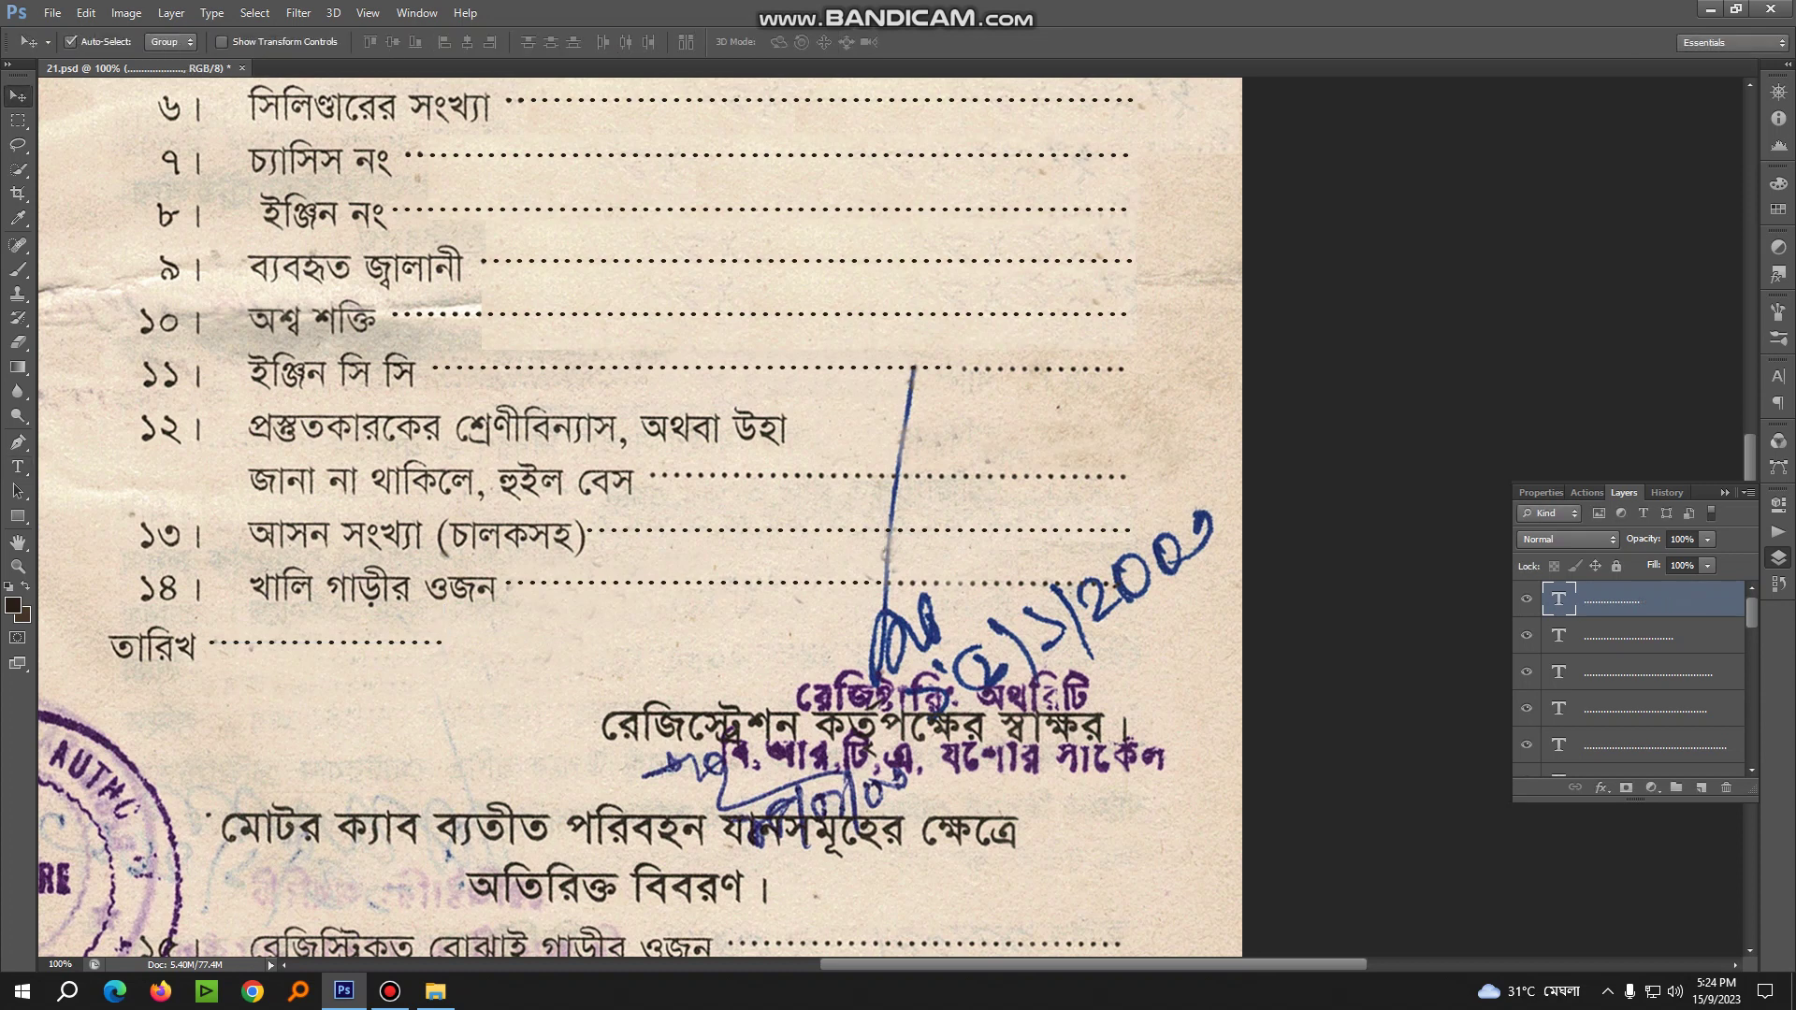
pyautogui.hotkey('ctrl', '-')
pyautogui.hotkey('ctrl', '-')
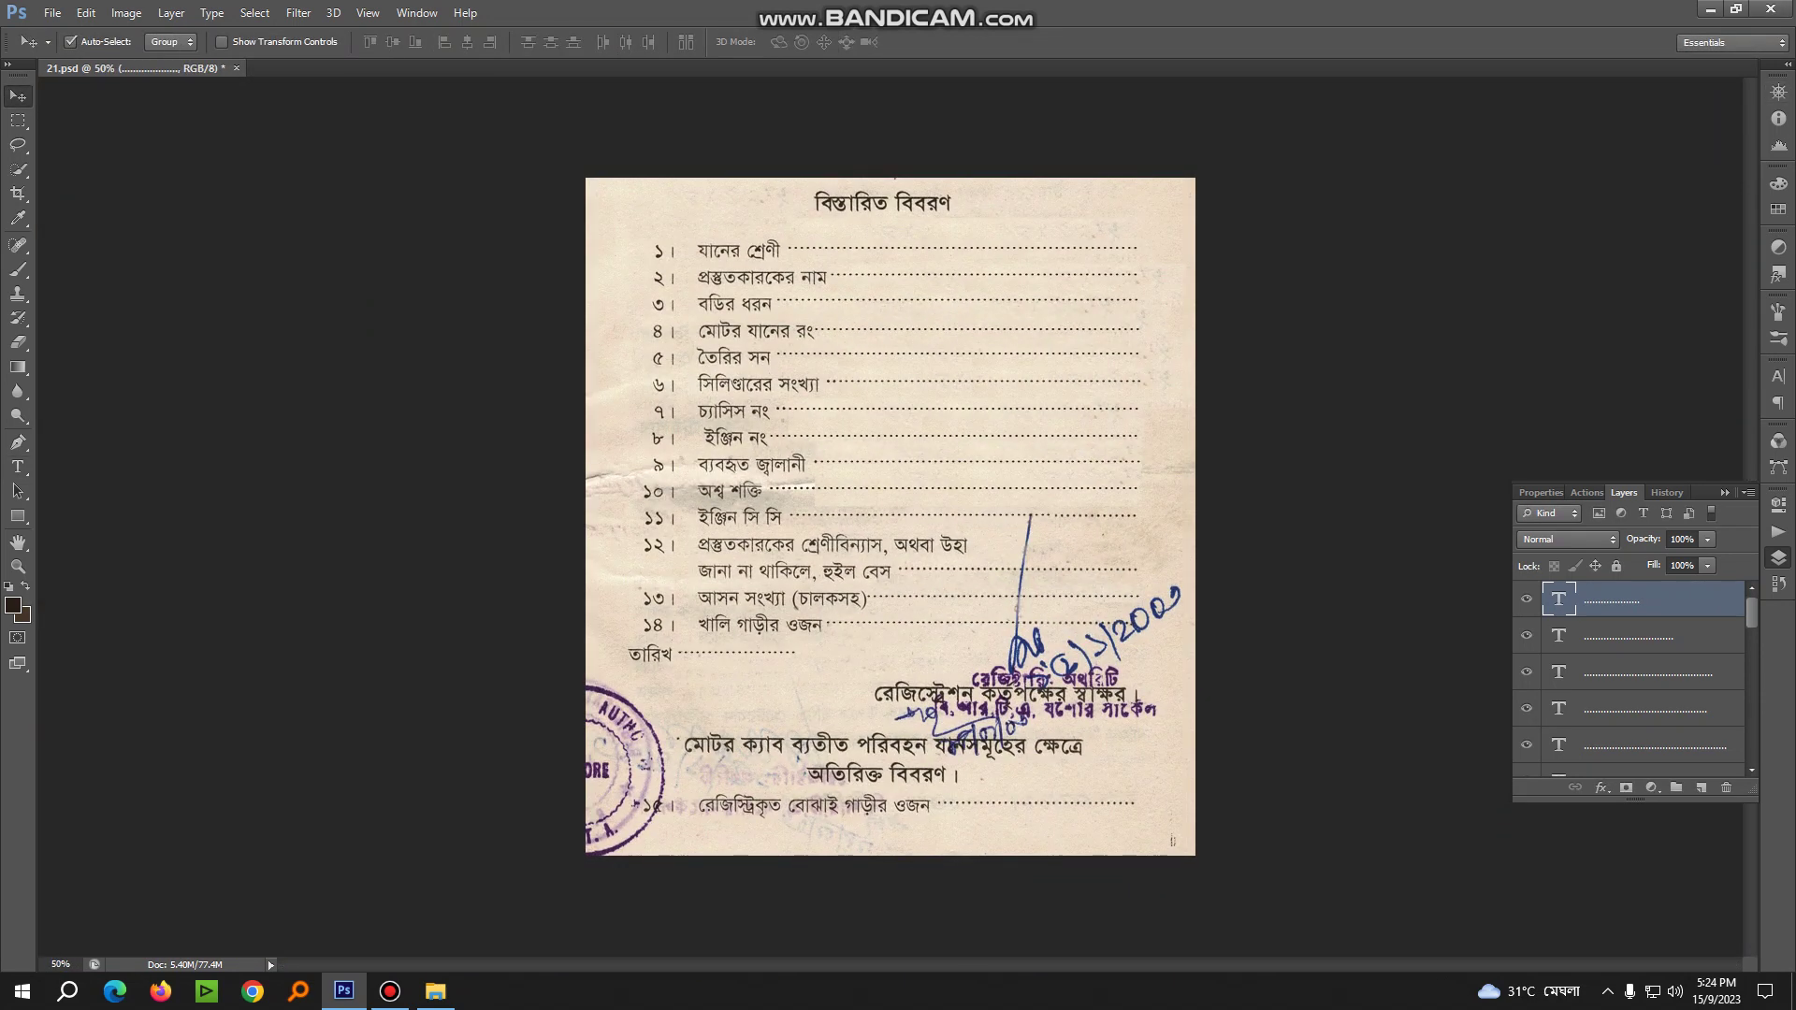
# Delete the leftover Layer 1 copy layers from the Layers panel
pyautogui.scroll(-2, 1632, 674)
pyautogui.scroll(-1, 1632, 674)
pyautogui.scroll(-1, 1633, 674)
pyautogui.scroll(-1, 1632, 673)
pyautogui.scroll(-1, 1633, 674)
pyautogui.scroll(-1, 1632, 674)
pyautogui.scroll(-1, 1632, 673)
pyautogui.scroll(-1, 1633, 673)
pyautogui.scroll(-1, 1632, 683)
pyautogui.scroll(-1, 1632, 683)
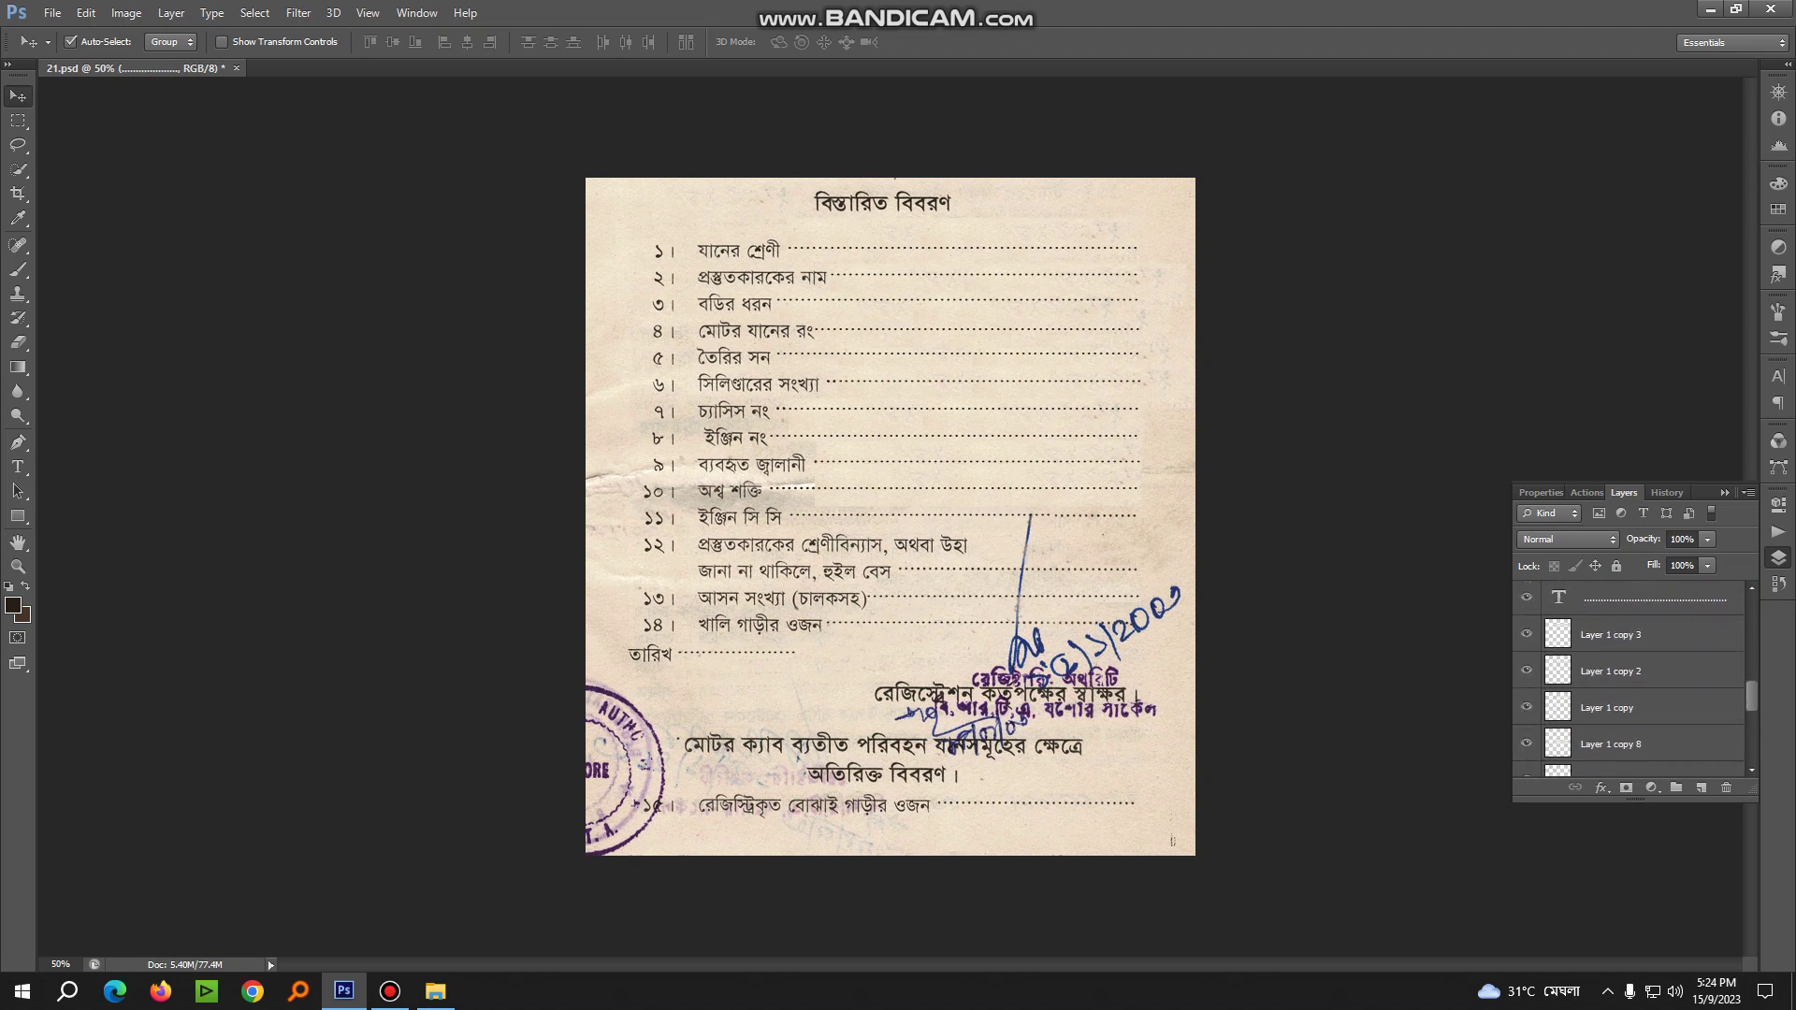
pyautogui.scroll(-3, 1633, 683)
pyautogui.click(1628, 634)
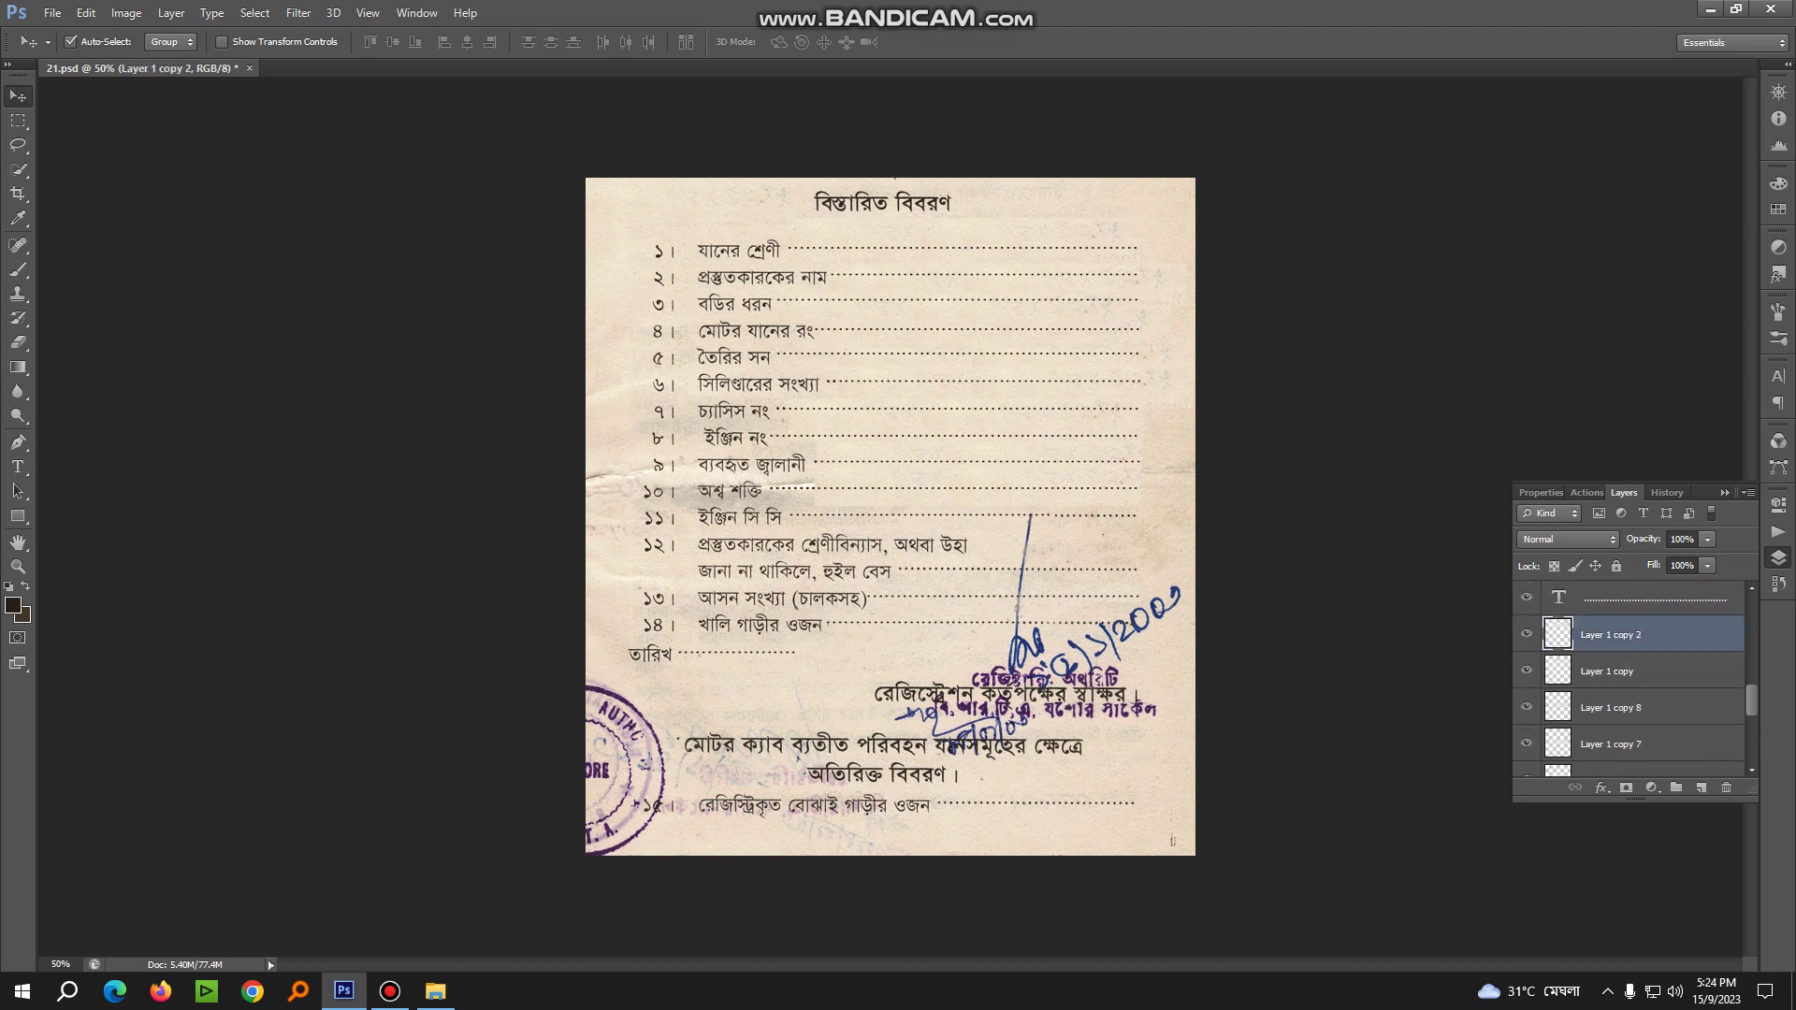
pyautogui.scroll(-2, 1633, 655)
pyautogui.click(1628, 634)
pyautogui.press('Delete')
pyautogui.press('Delete')
pyautogui.press('Delete')
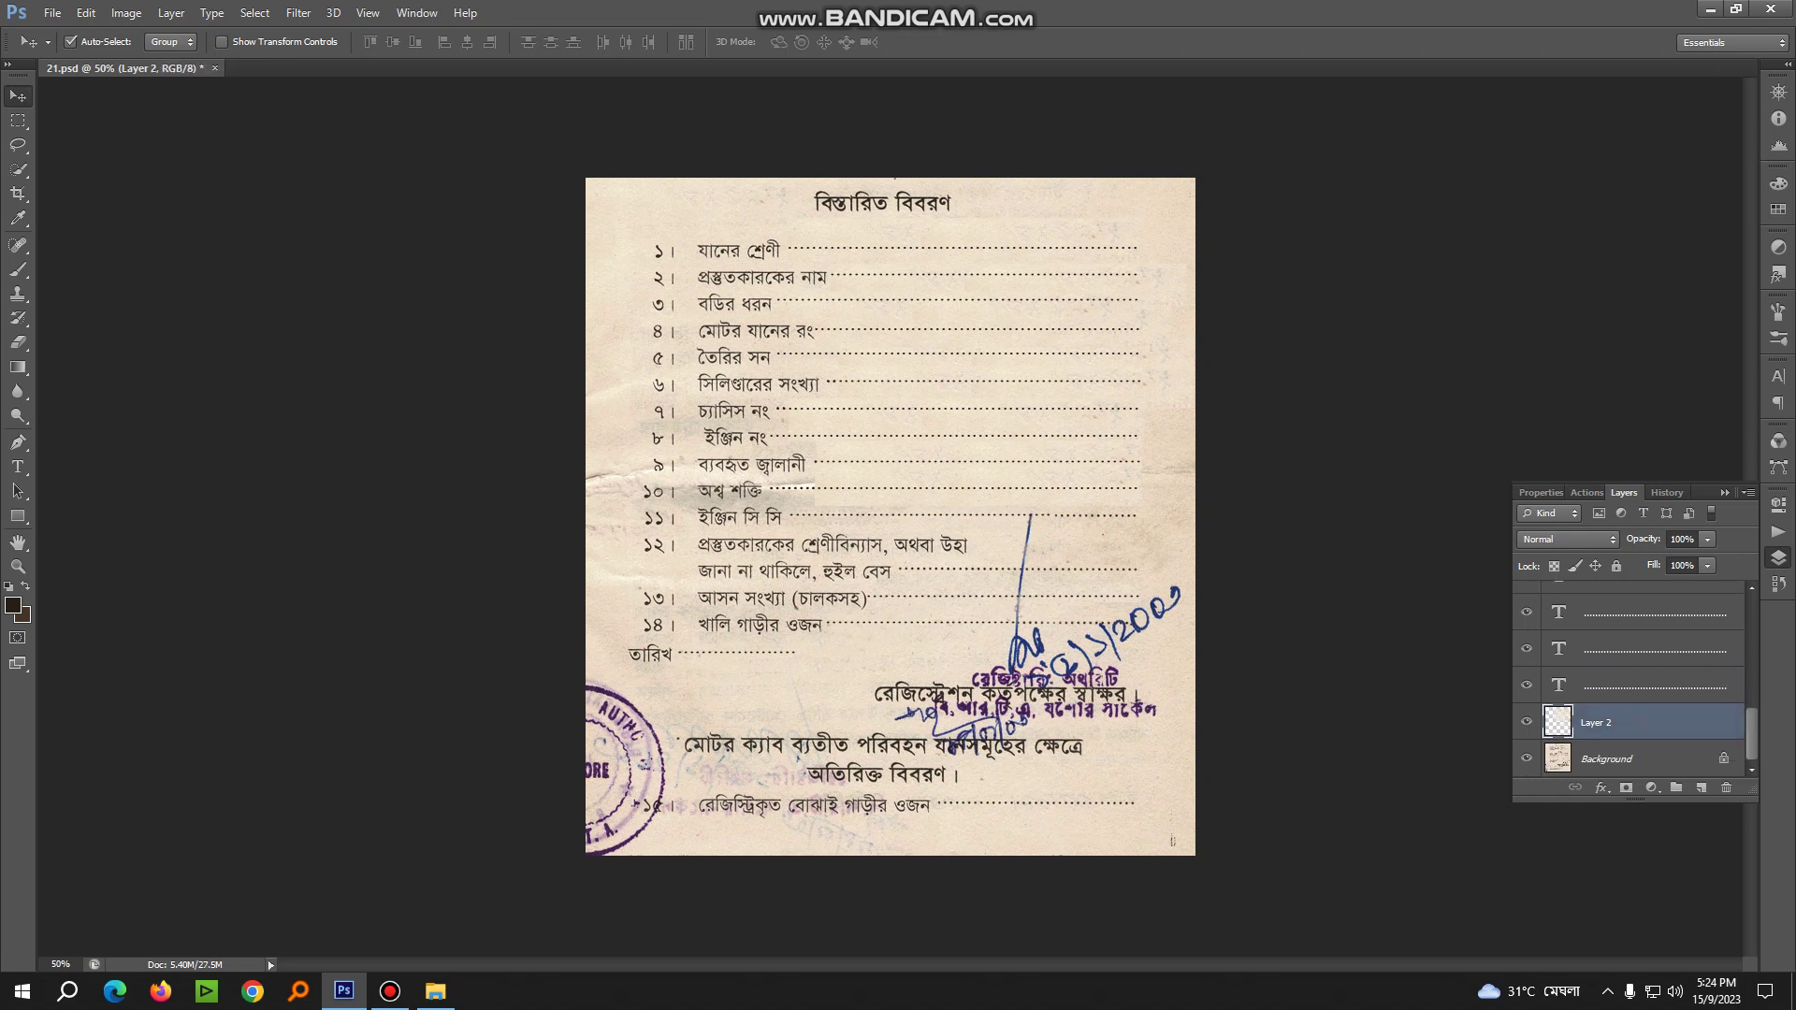
pyautogui.hotkey('ctrl', 't')
pyautogui.press('Escape')
# Make rectangular selections along the right page edge and around the title, then deselect
pyautogui.press('m')
pyautogui.moveTo(1139, 210)
pyautogui.mouseDown()
pyautogui.moveTo(1195, 637)
pyautogui.moveTo(1253, 702)
pyautogui.mouseUp()
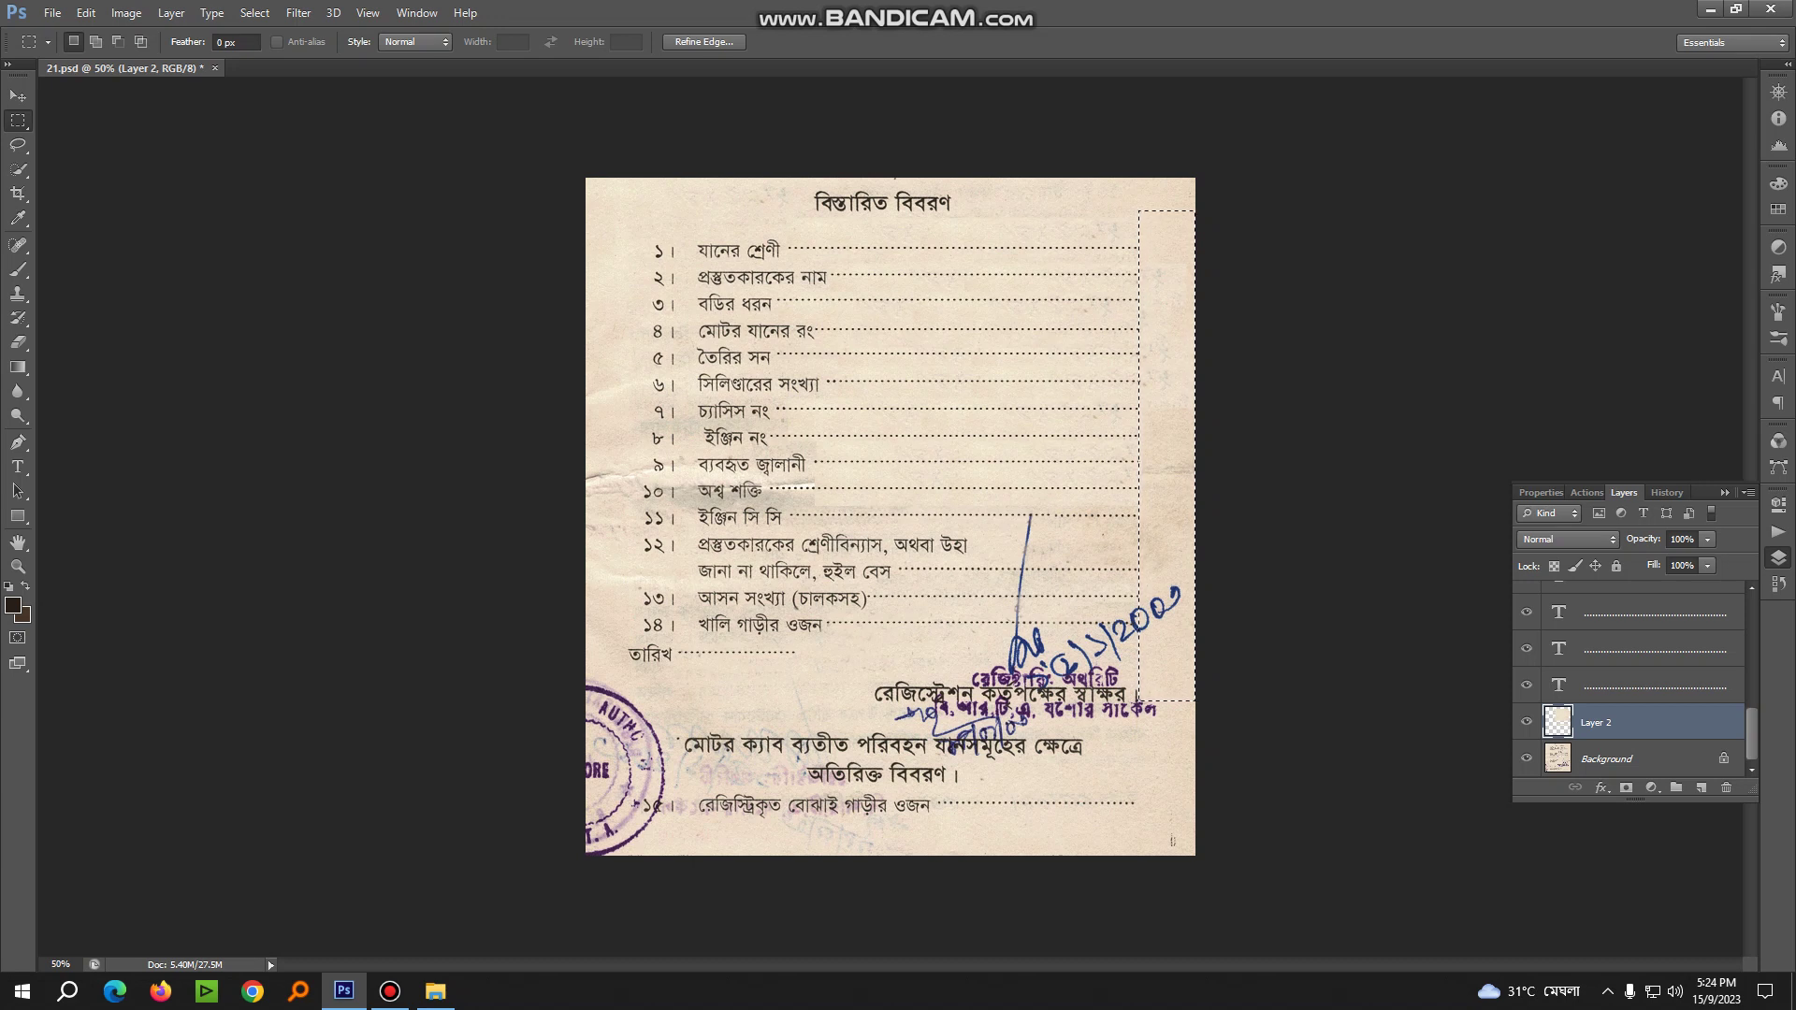
pyautogui.moveTo(650, 194); pyautogui.dragTo(1164, 224)
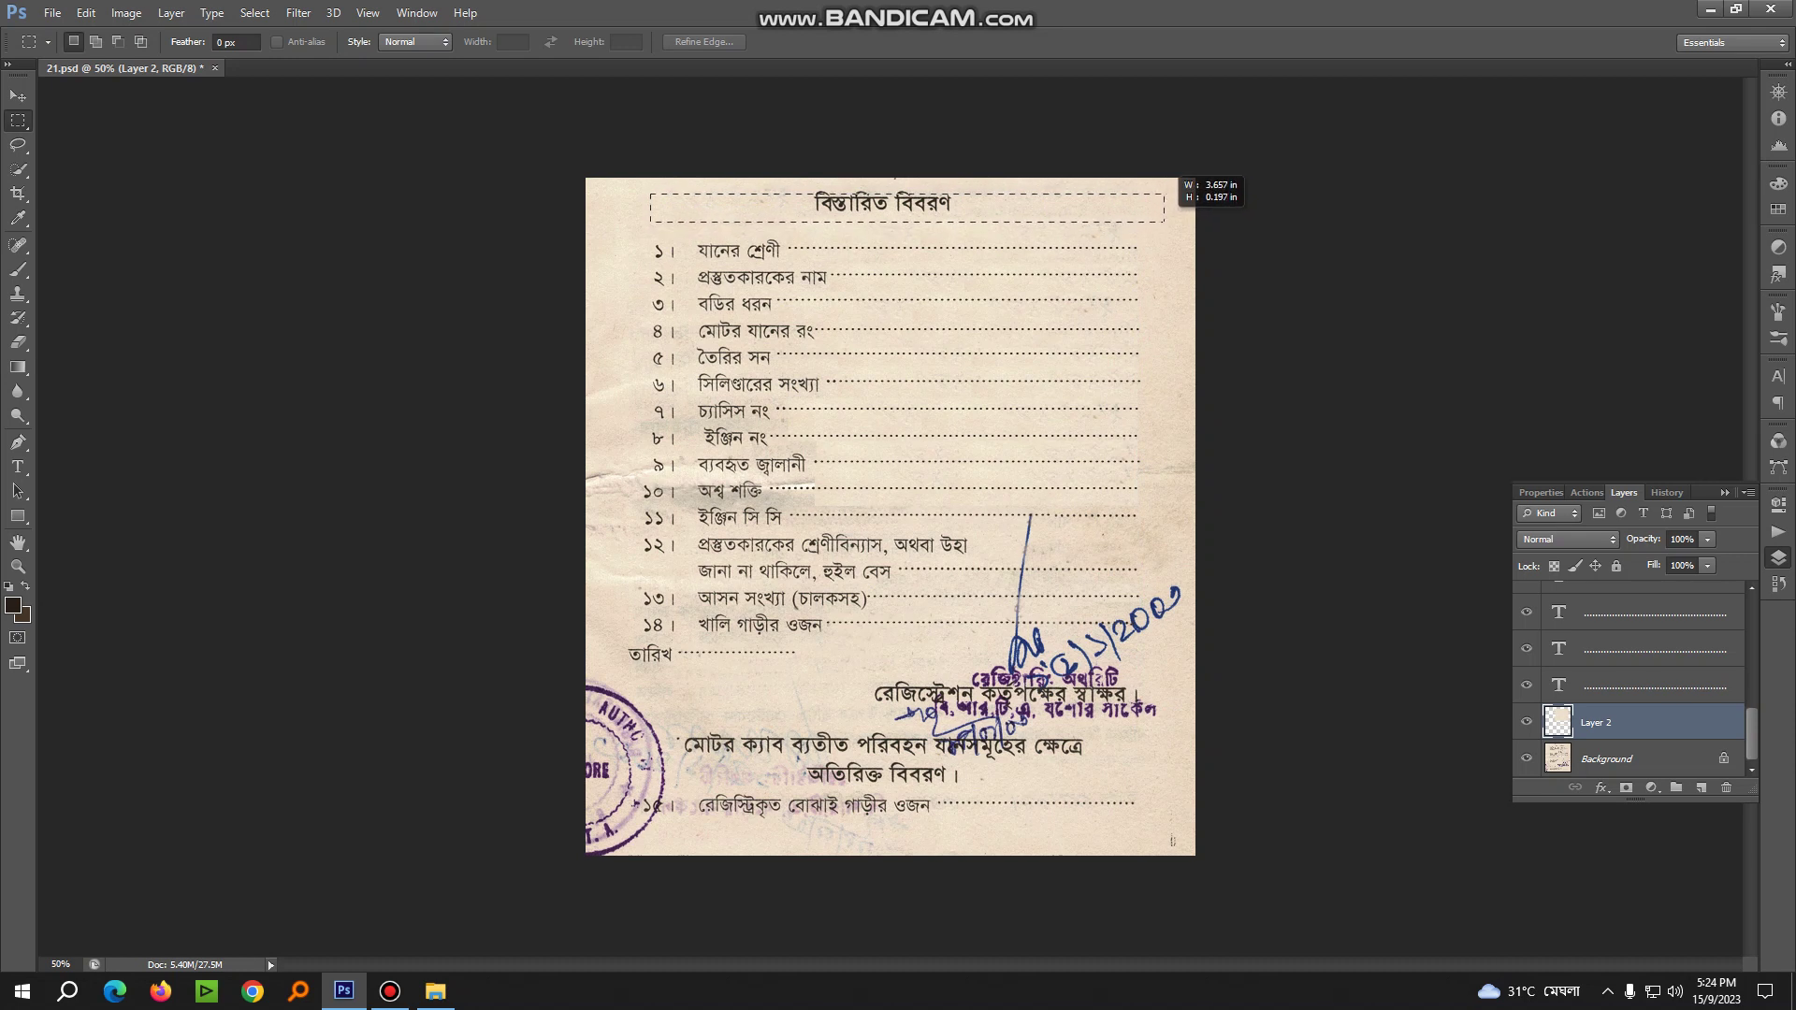
pyautogui.moveTo(1164, 224); pyautogui.dragTo(1165, 225)
pyautogui.hotkey('ctrl', 'd')
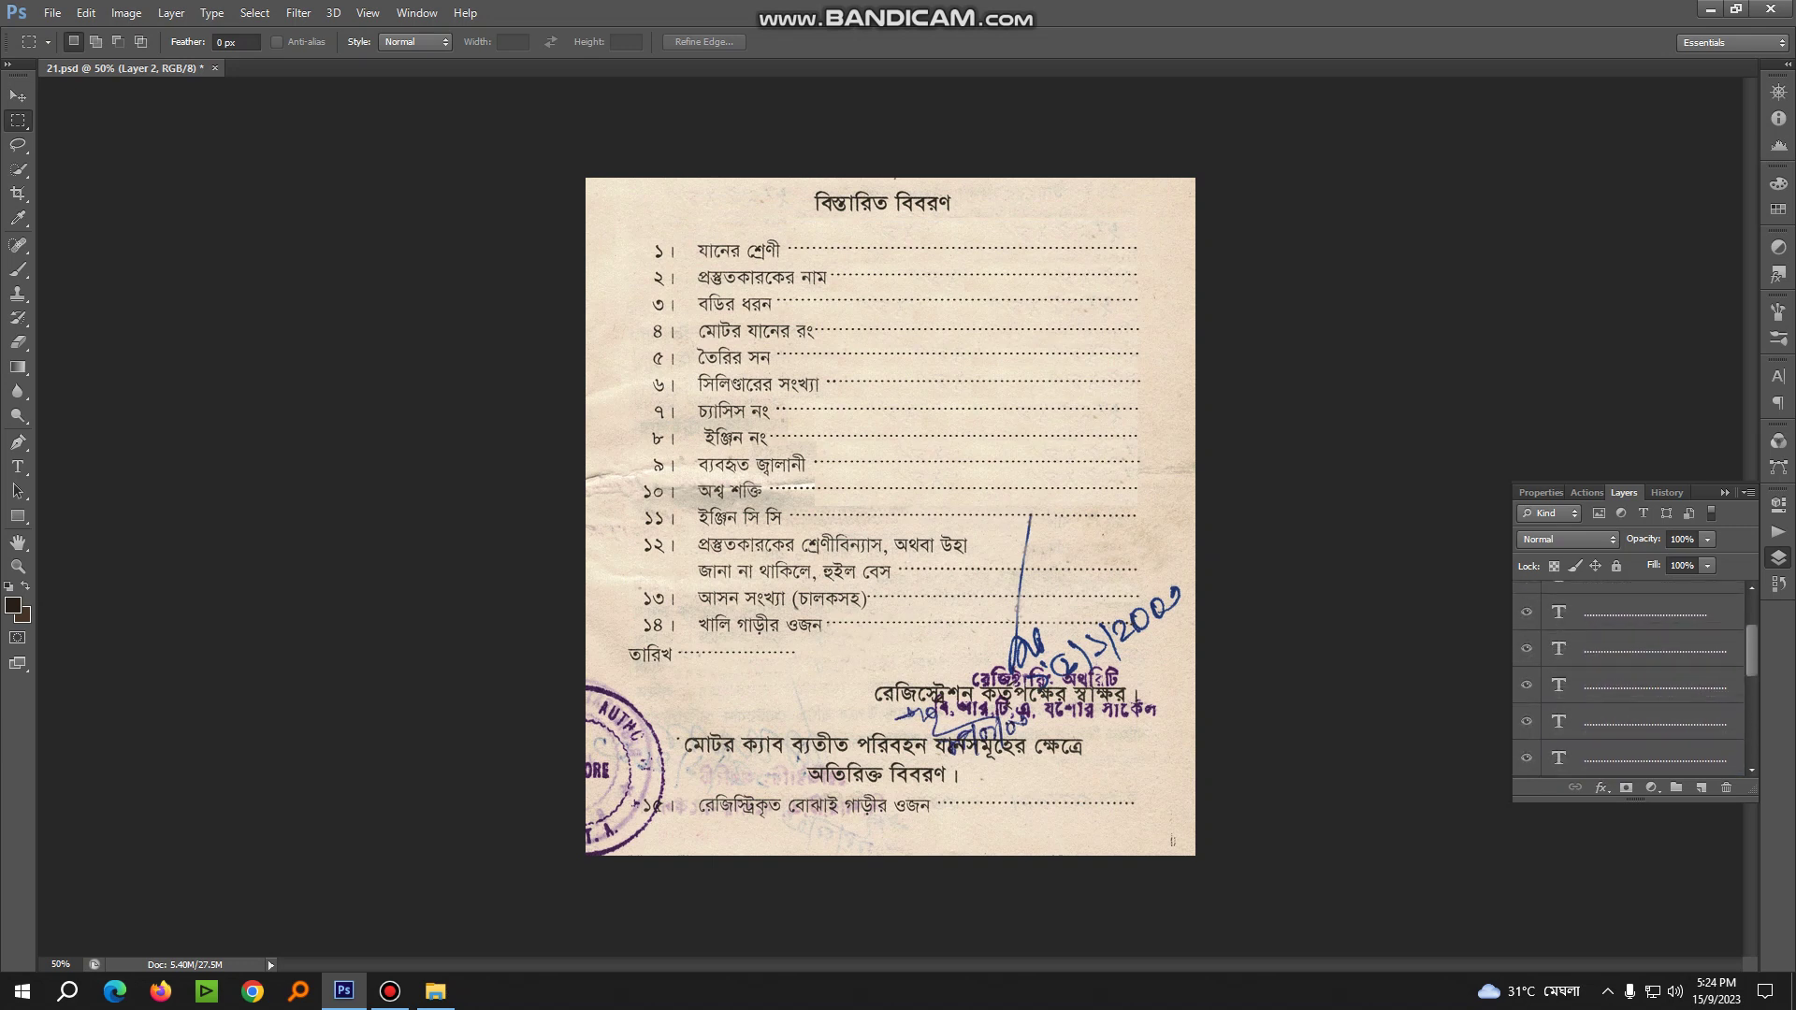
# Zoom out and save the layered 21.psd document
pyautogui.hotkey('alt', '.')
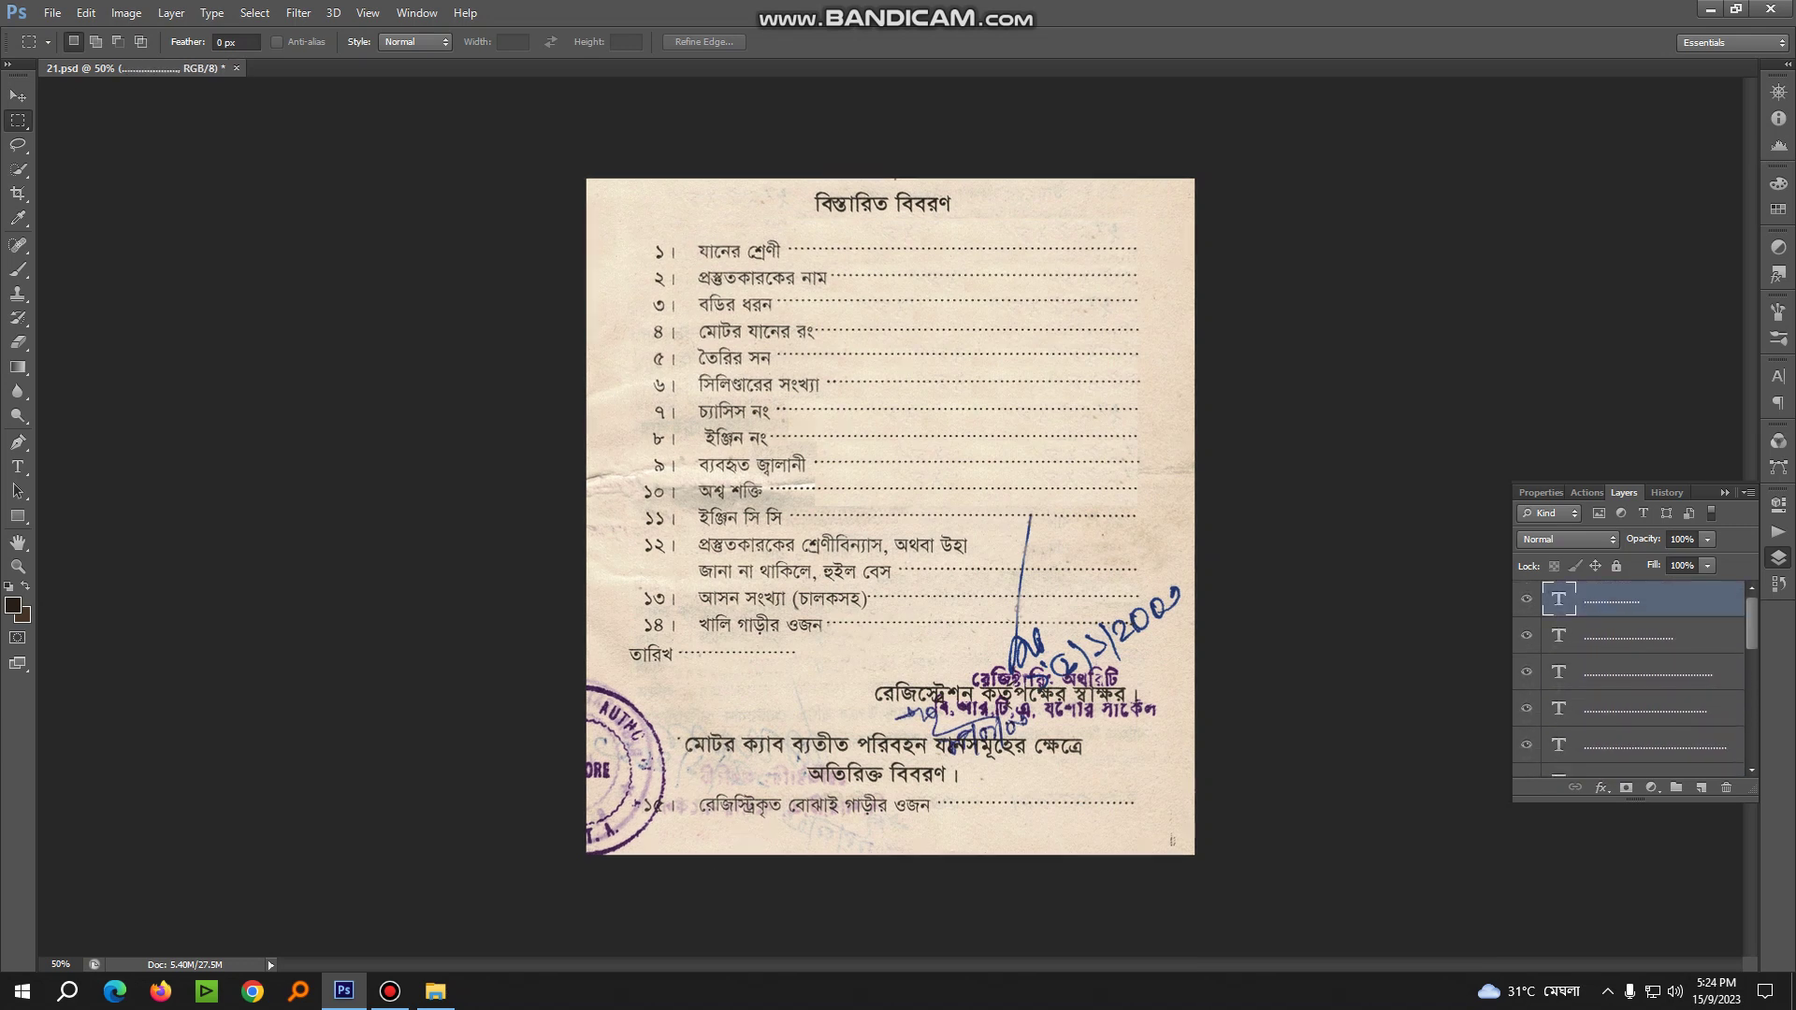
pyautogui.hotkey('ctrl', '-')
pyautogui.hotkey('ctrl', 's')
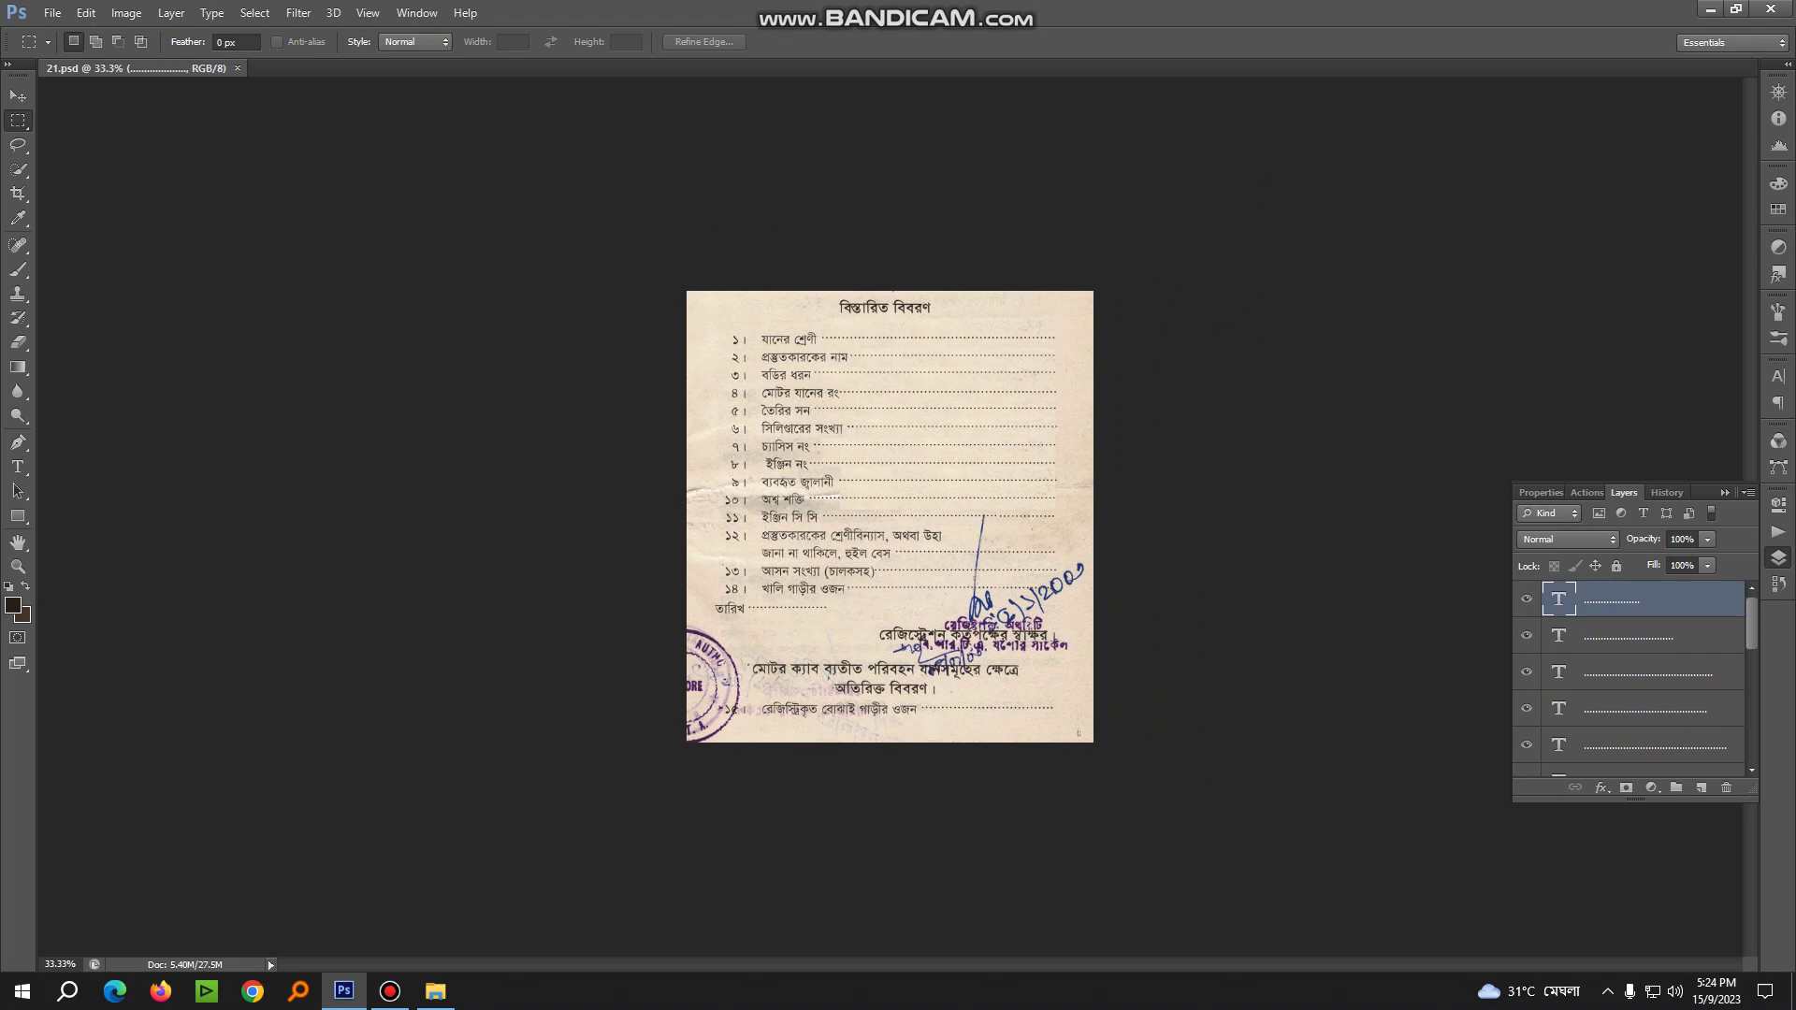
pyautogui.hotkey('ctrl', 'shift', 's')
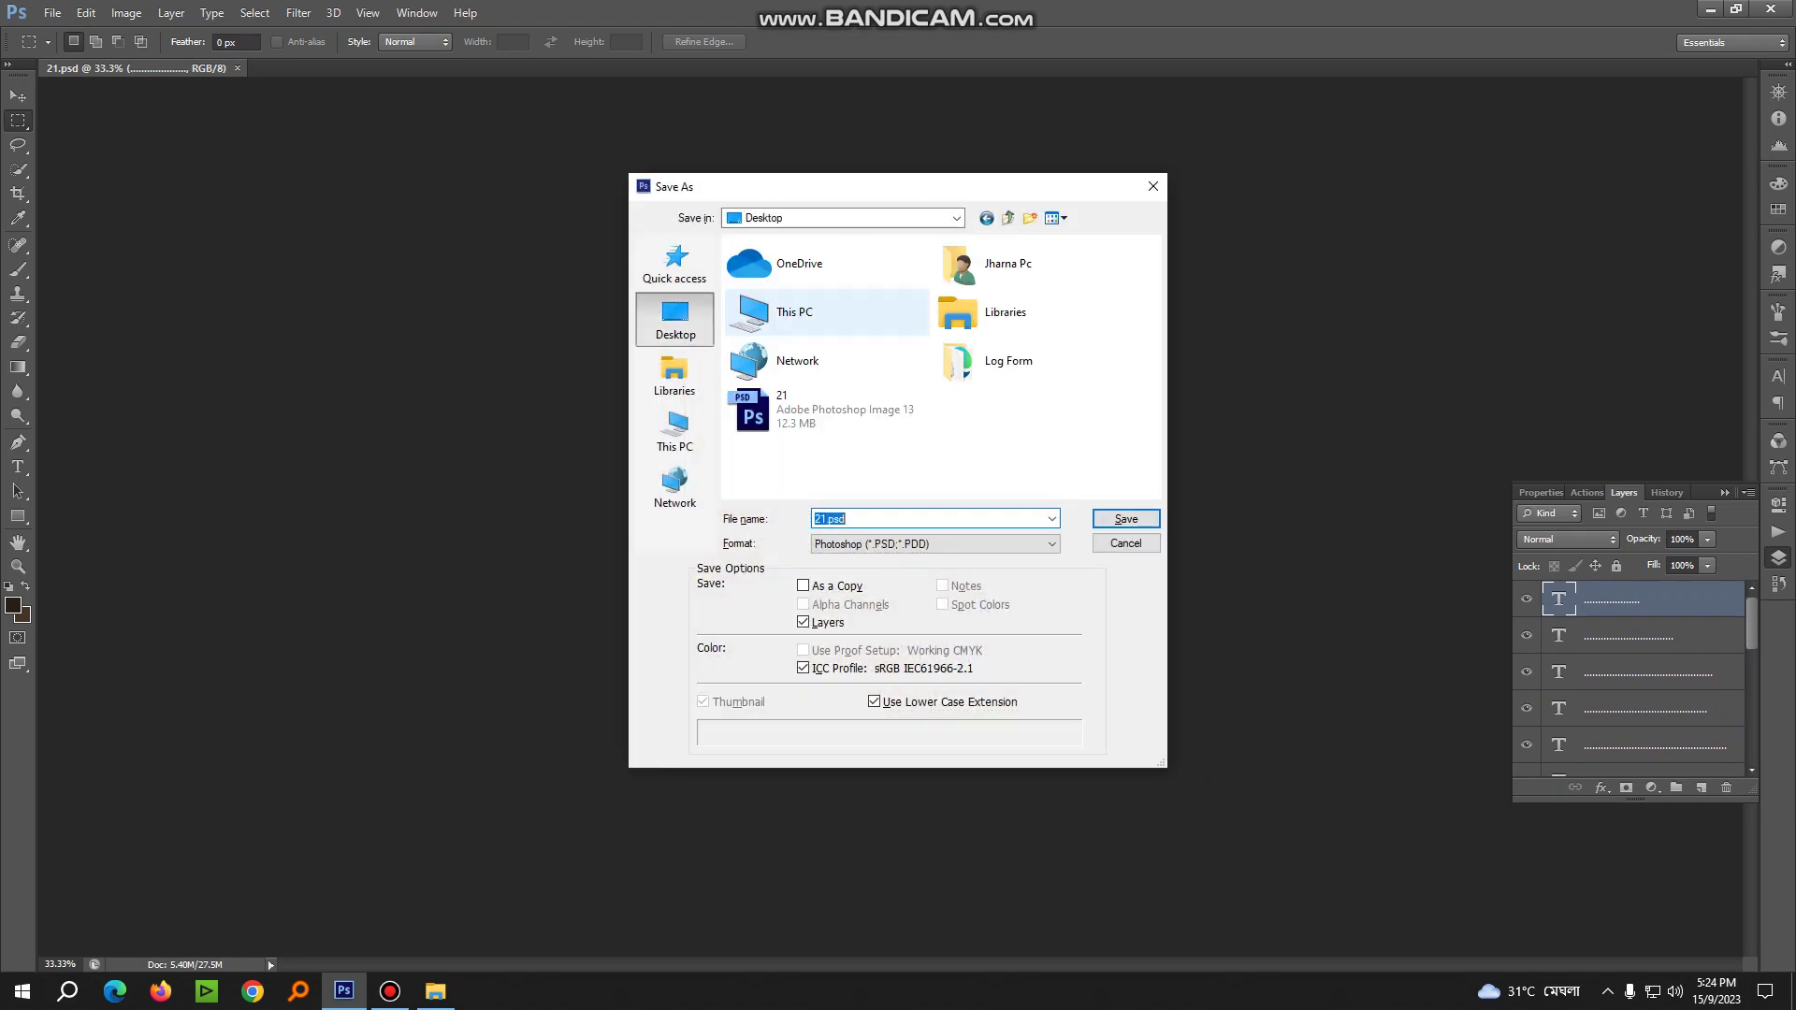
# Save the form to the Desktop as 21.jpg, JPEG quality 12 (Maximum)
pyautogui.click(935, 544)
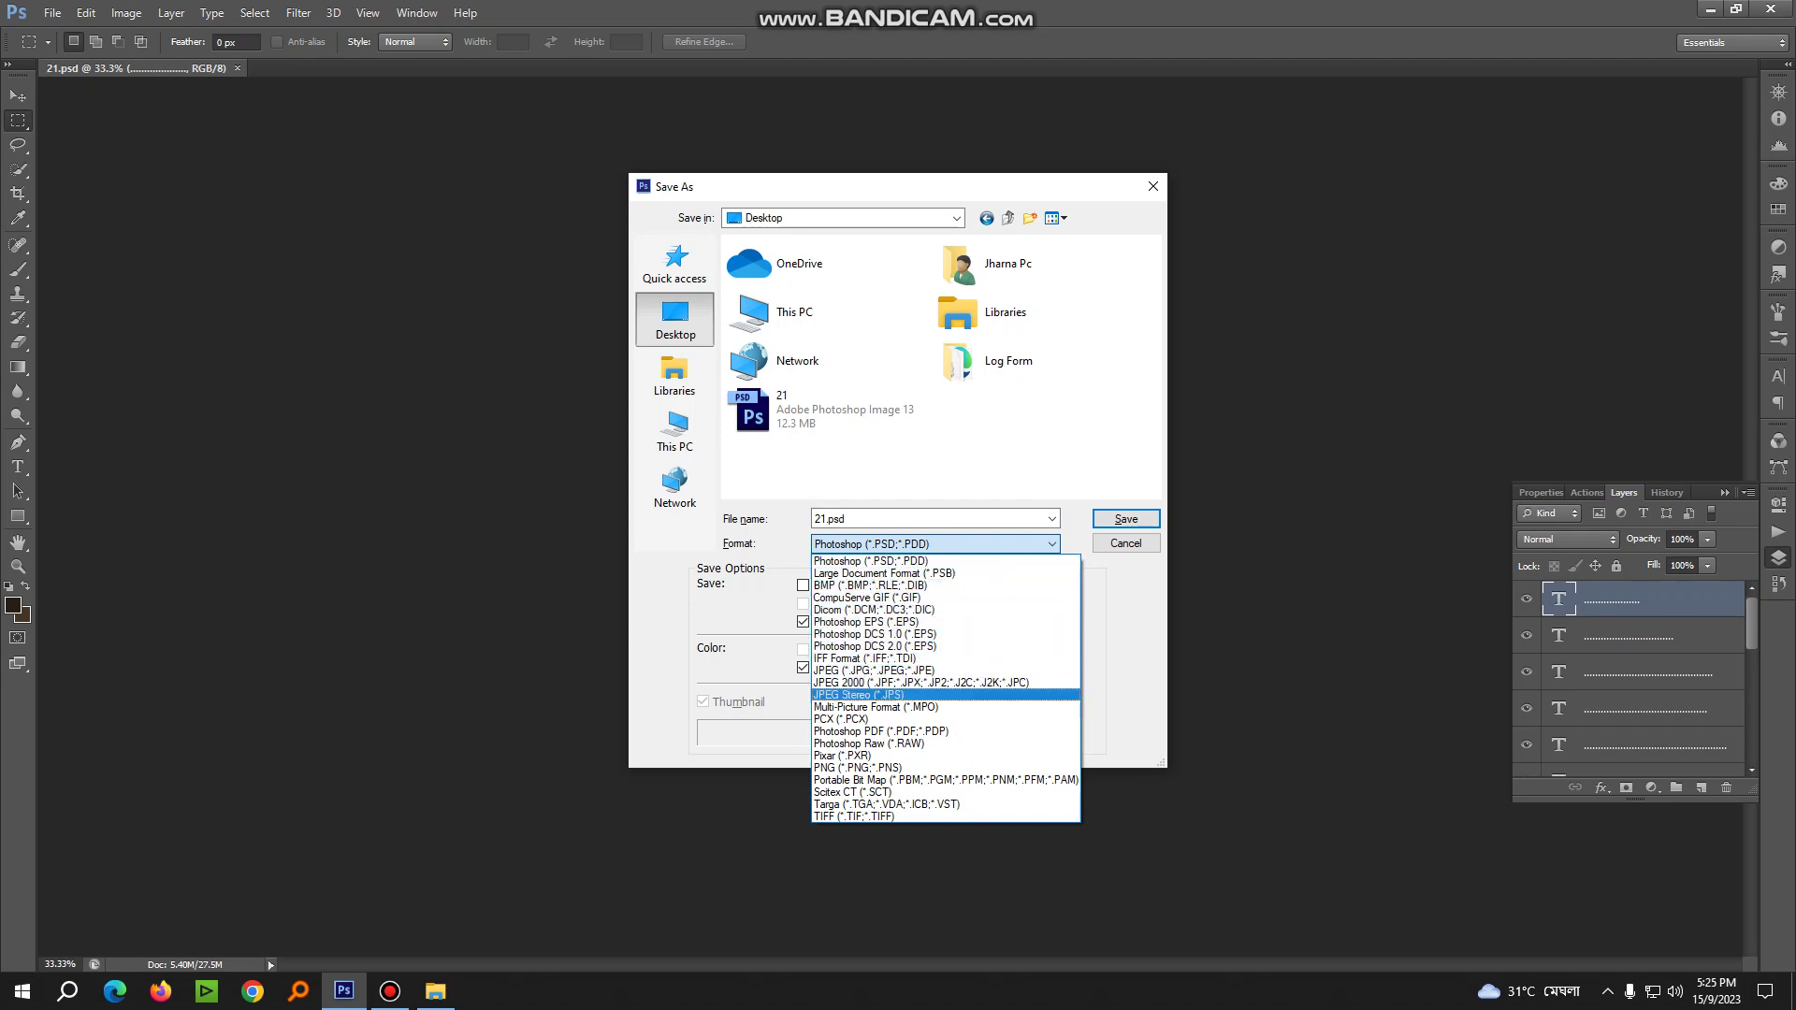
pyautogui.click(874, 671)
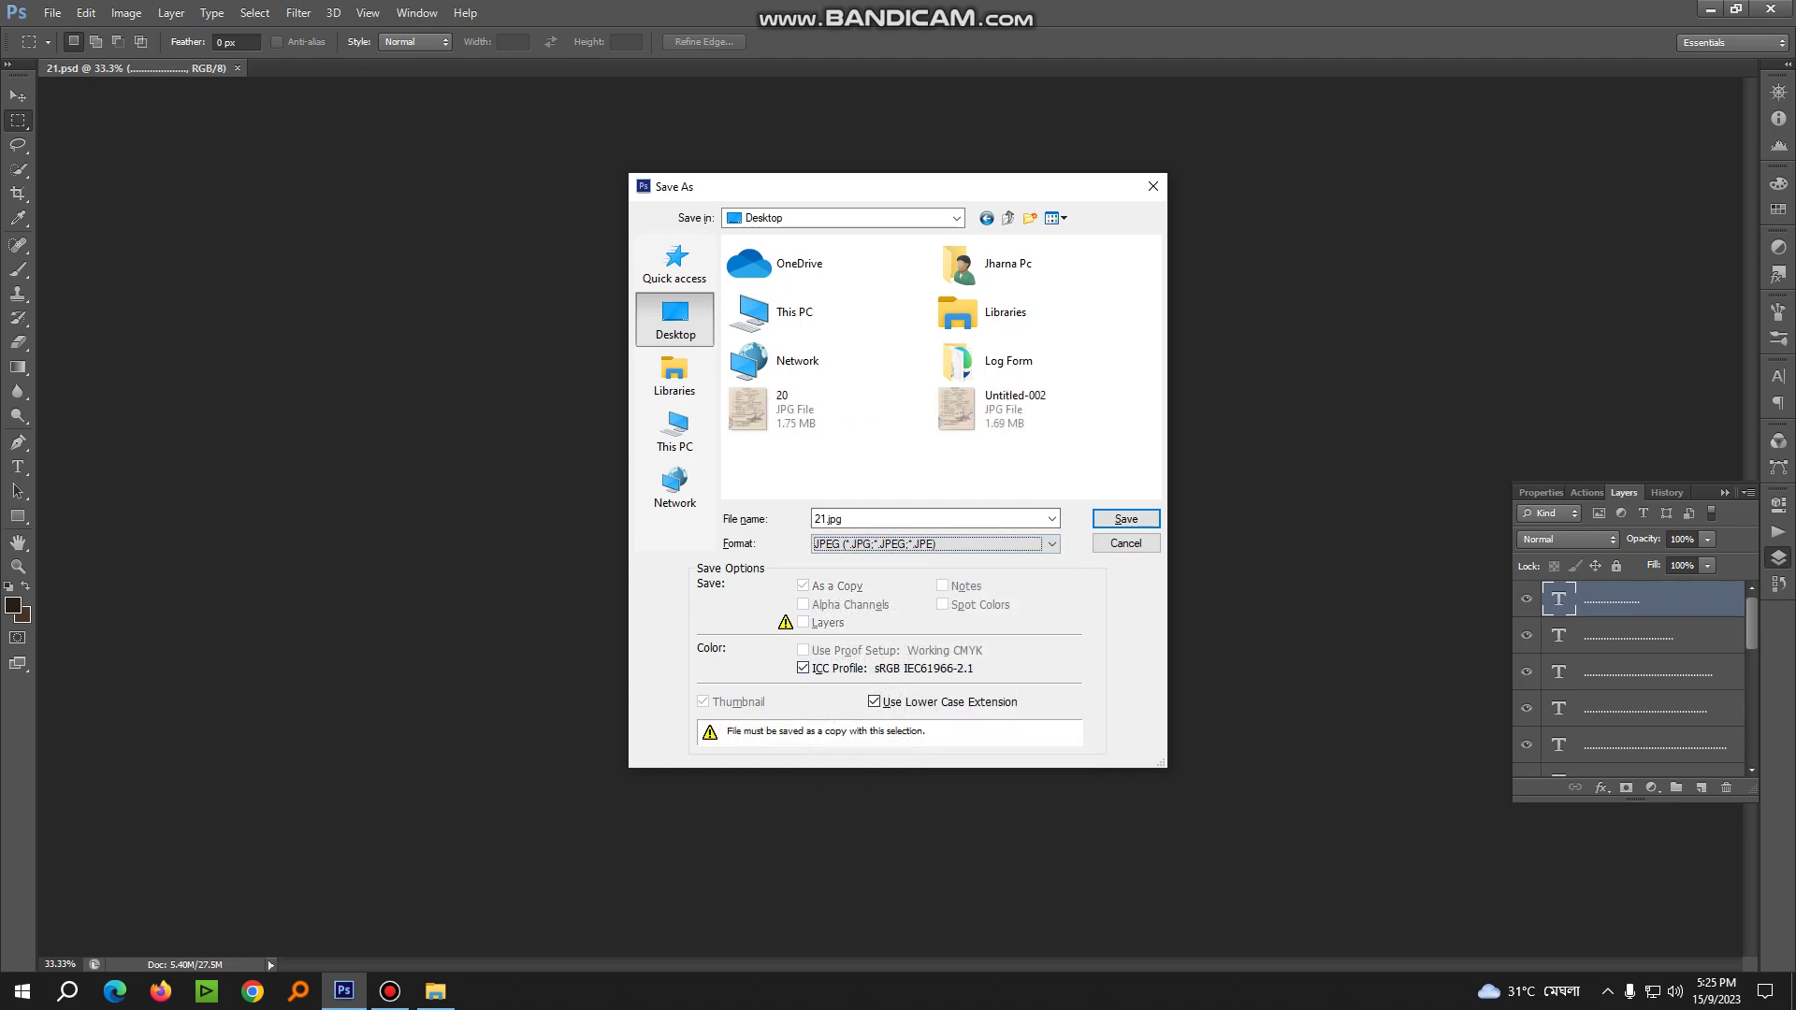
pyautogui.hotkey('shift', 'Tab')
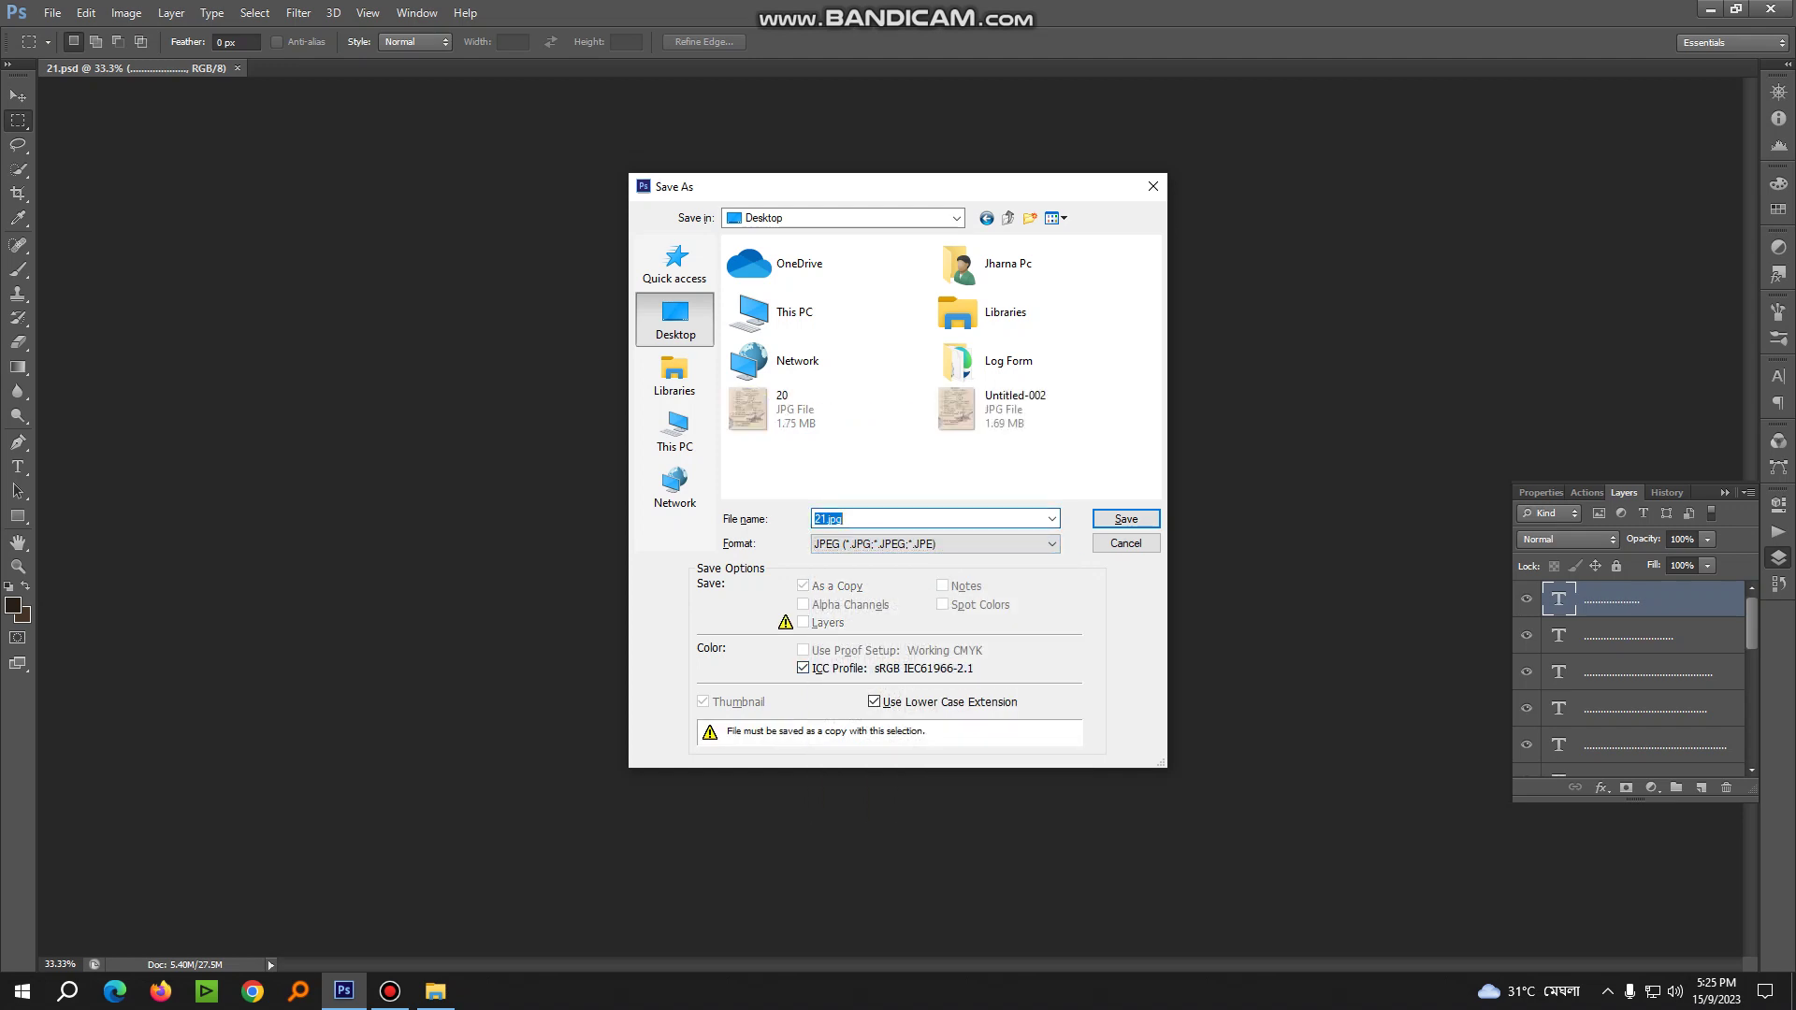
pyautogui.write('50')
pyautogui.press('Return')
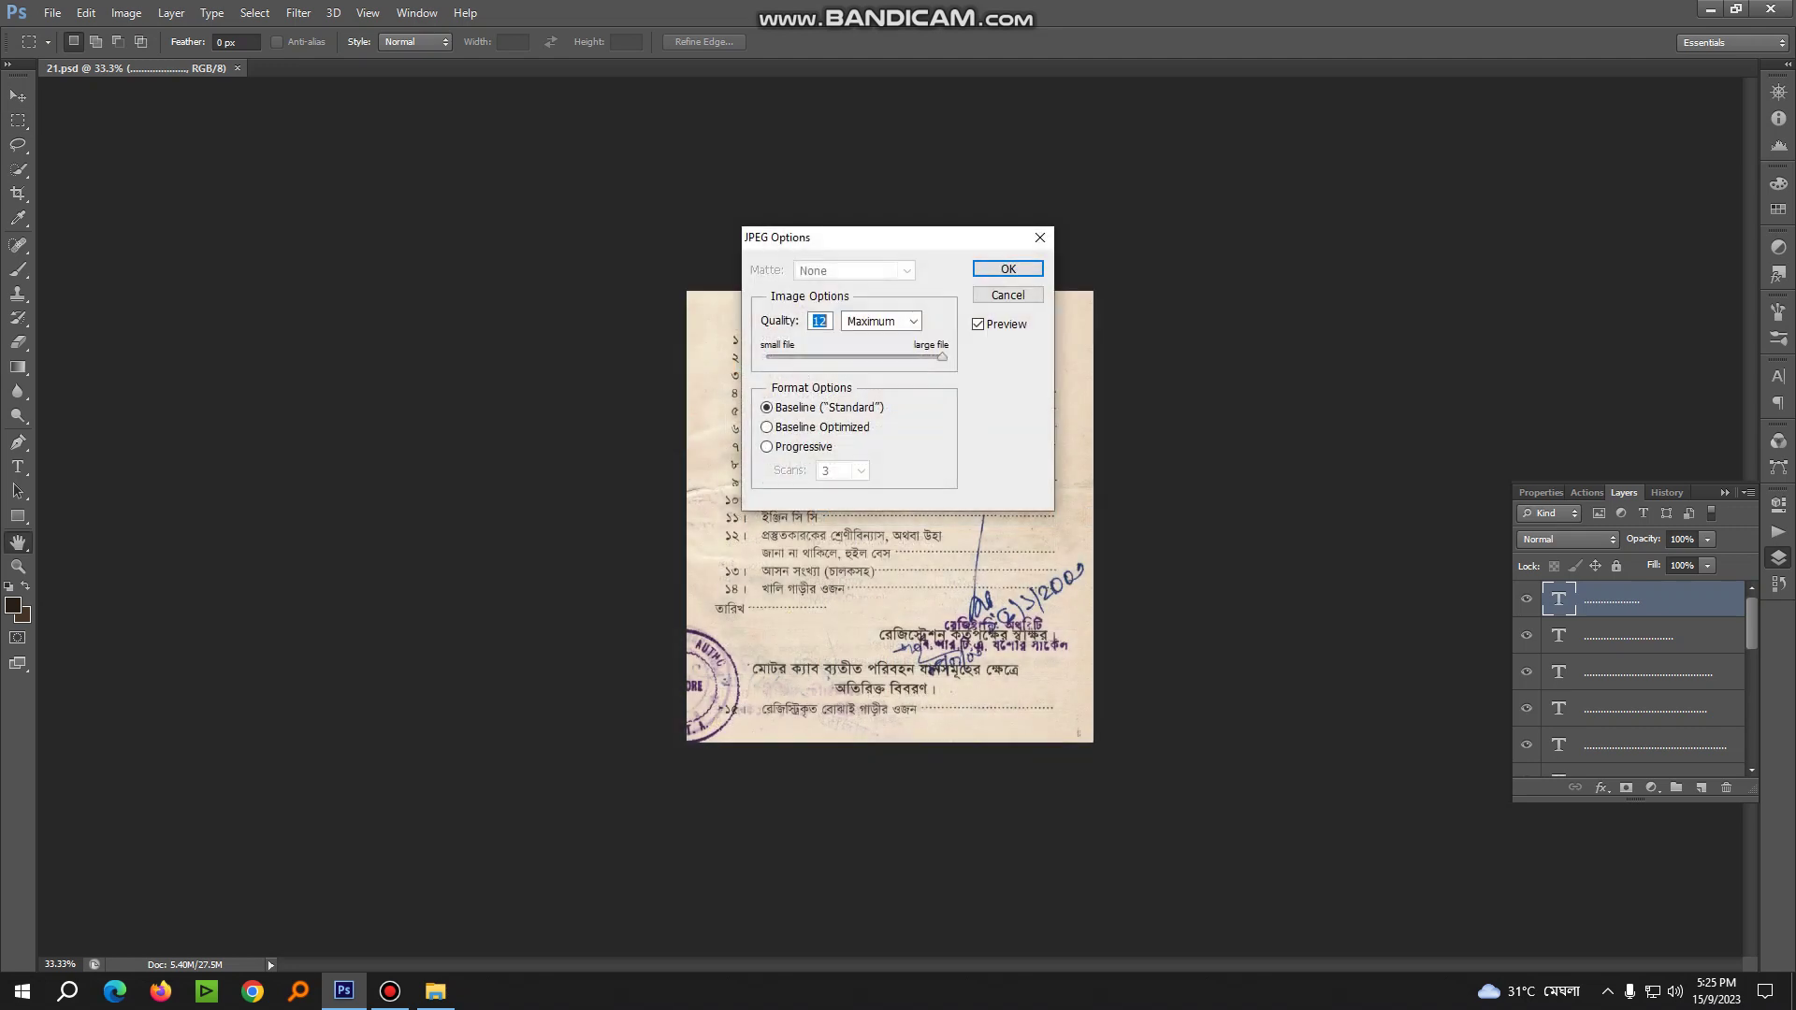
pyautogui.press('Return')
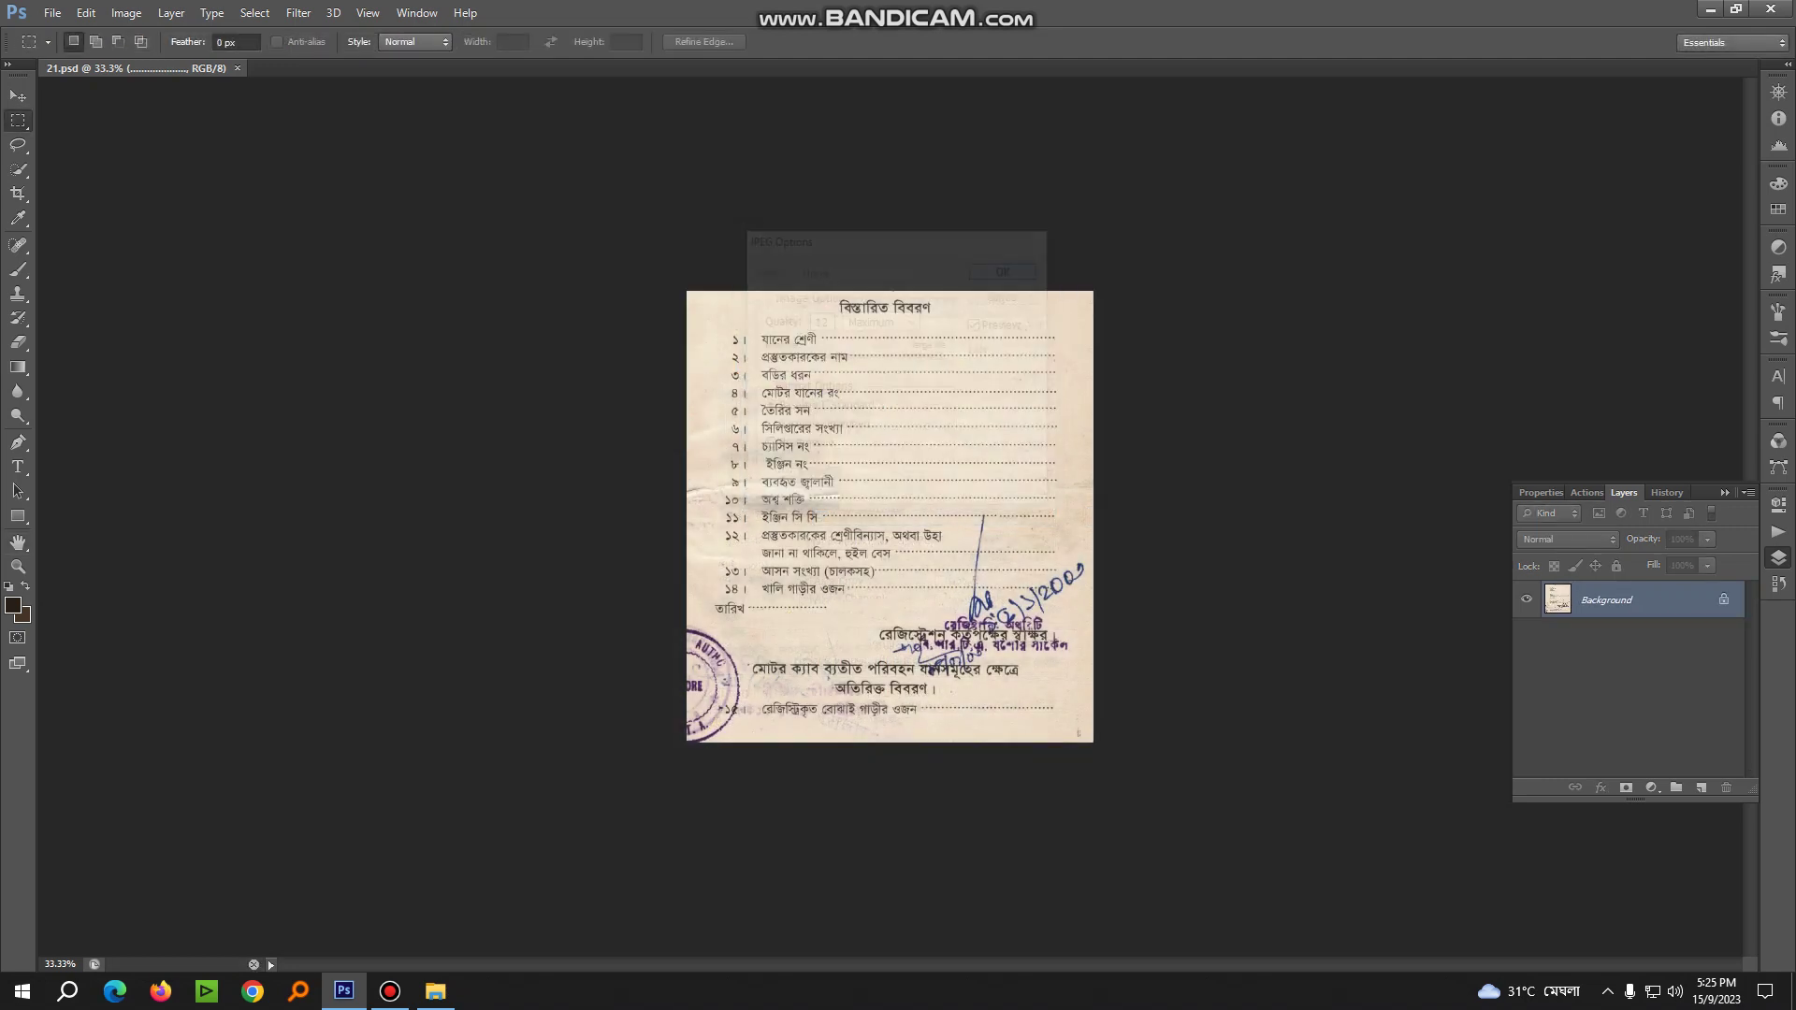
pyautogui.hotkey('ctrl', '+')
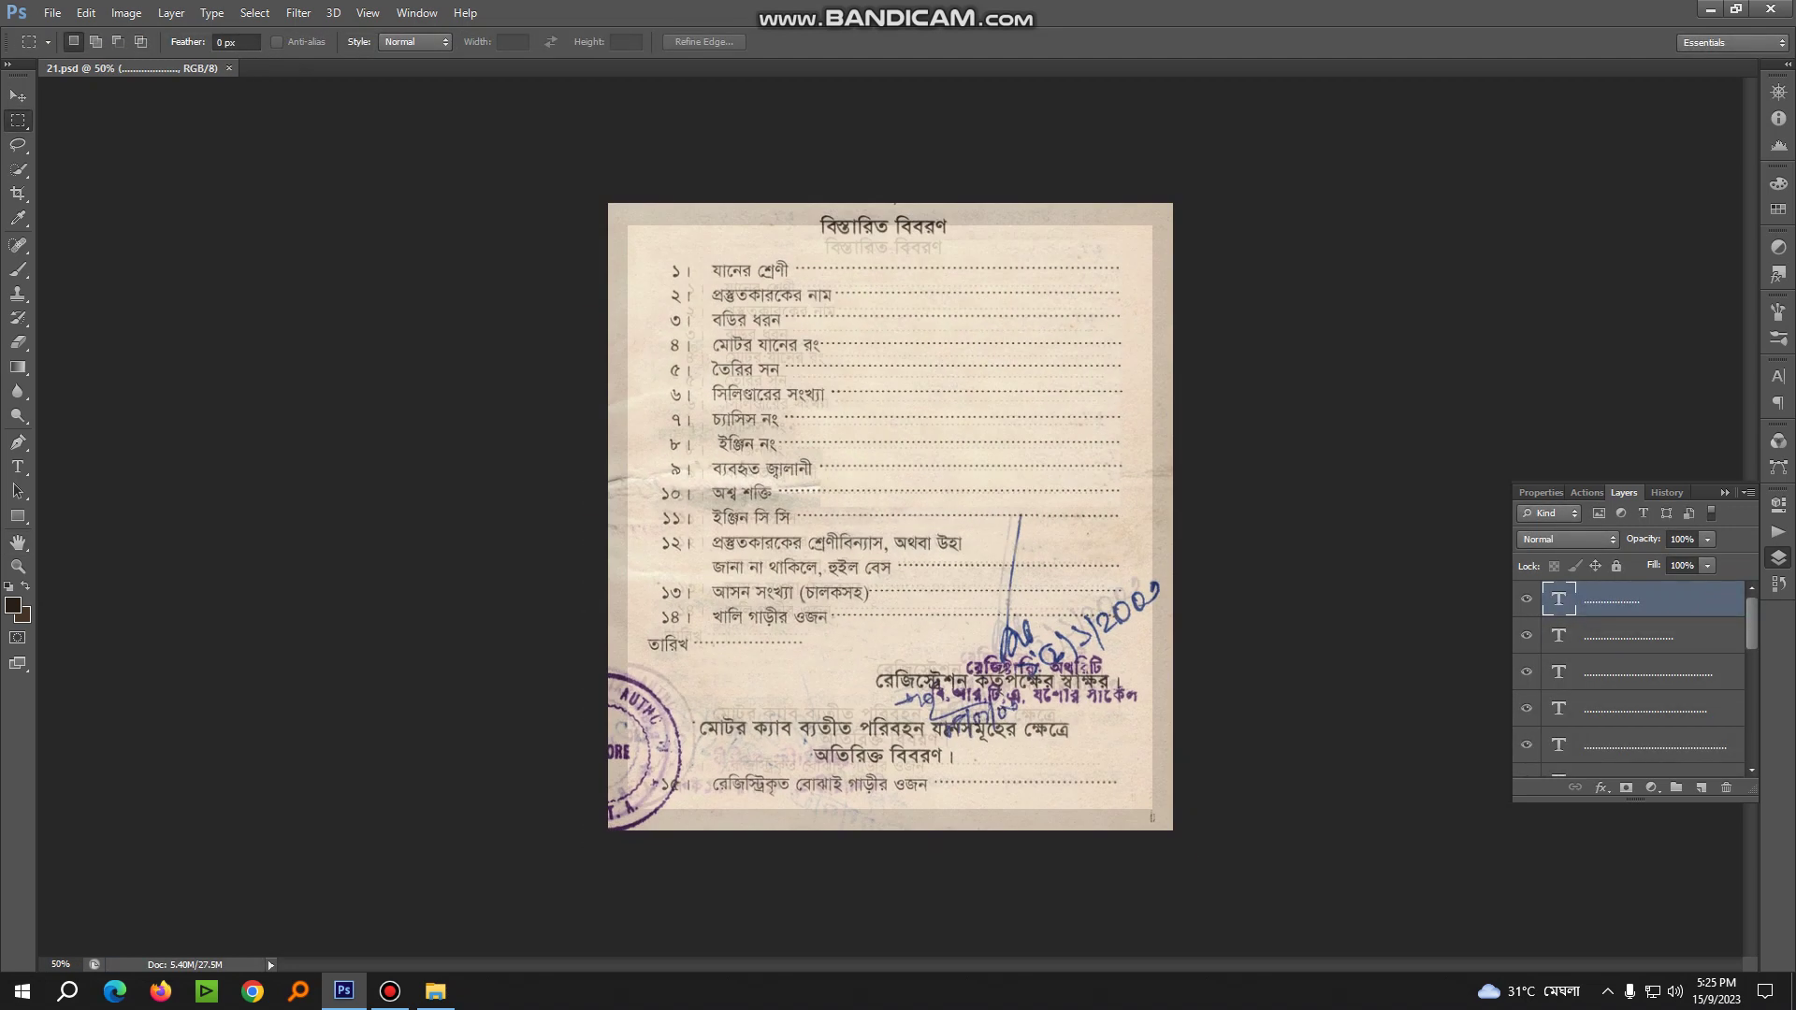
pyautogui.hotkey('ctrl', '-')
pyautogui.hotkey('ctrl', '-')
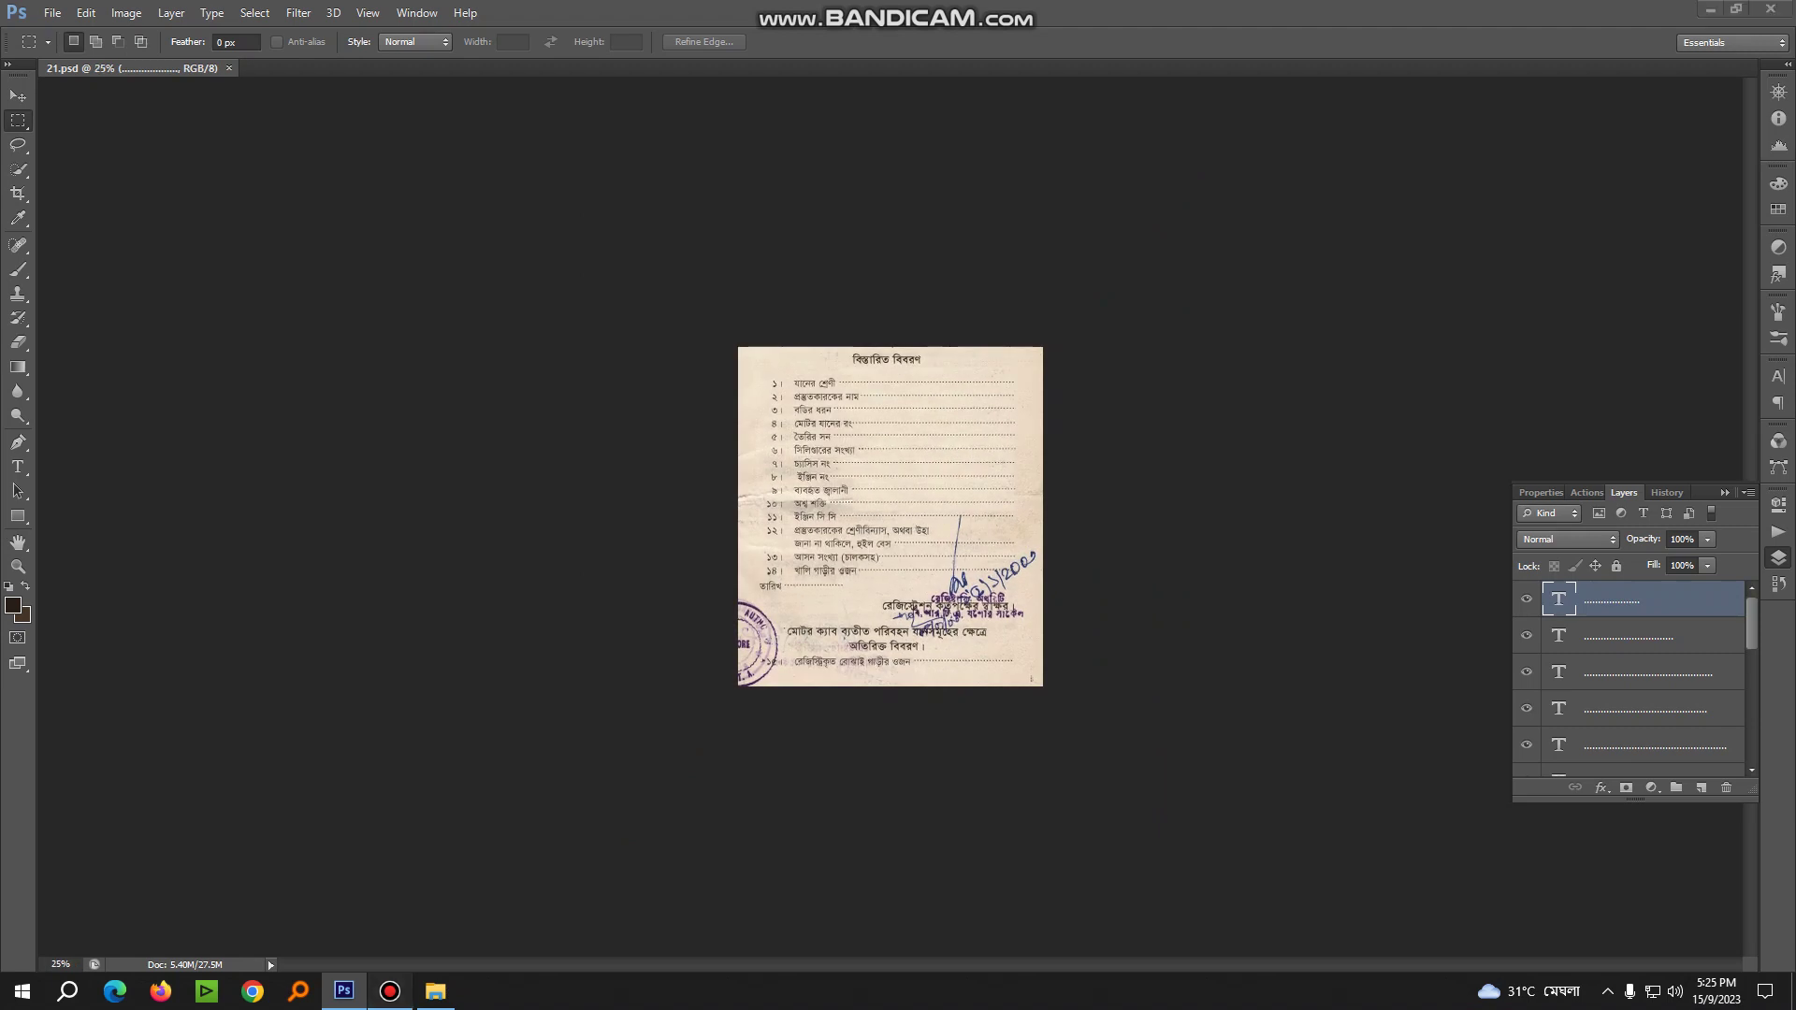